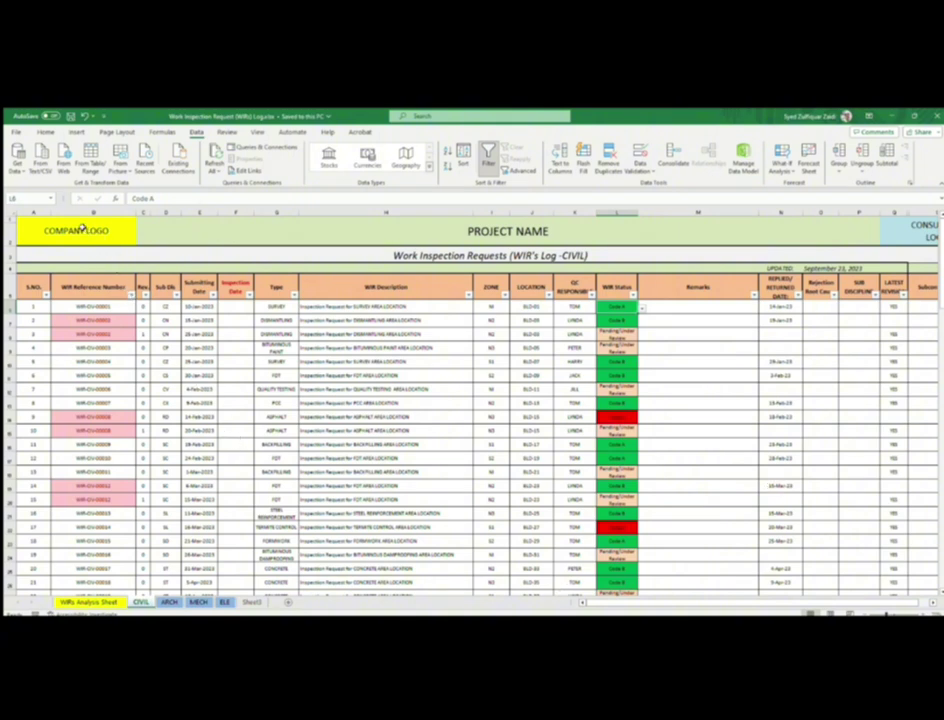
Step: Review the CIVIL log's heading area: company logo, project name, consultant logo and the Work Inspection Requests title
{"action": "left_click", "coordinate": [113, 236]}
{"action": "scroll", "coordinate": [131, 289], "scroll_direction": "up", "scroll_amount": 5}
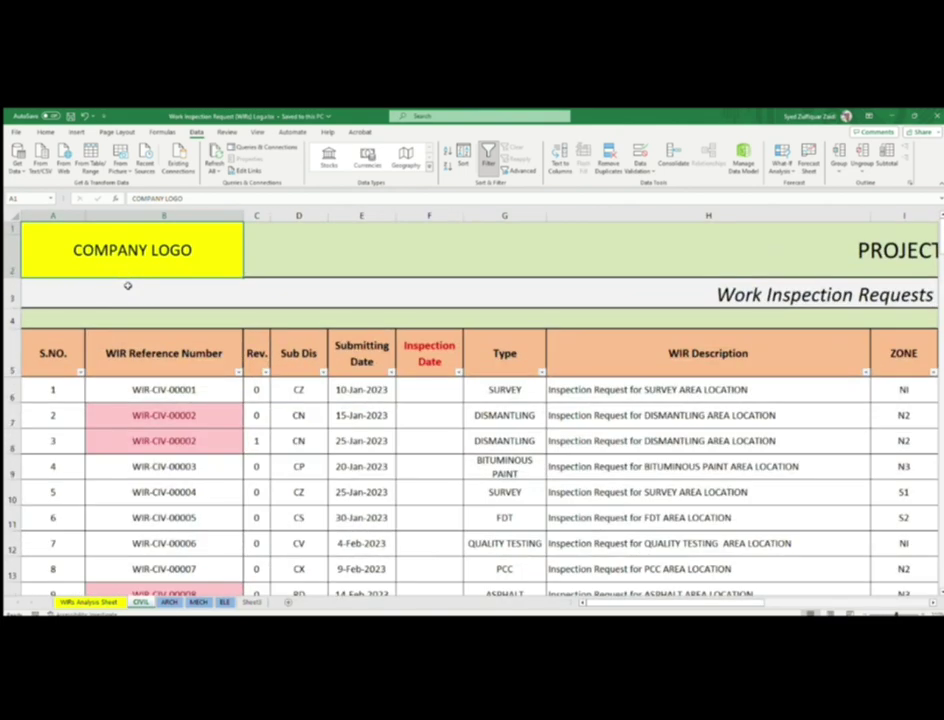
{"action": "scroll", "coordinate": [140, 252], "scroll_direction": "right", "scroll_amount": 3}
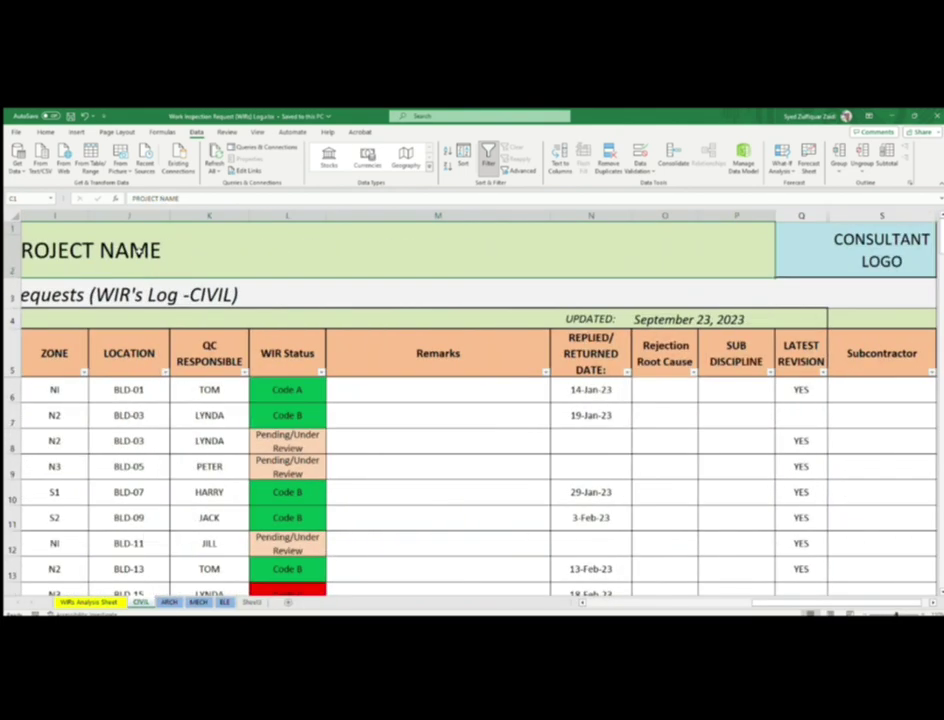
{"action": "scroll", "coordinate": [140, 252], "scroll_direction": "left", "scroll_amount": 3}
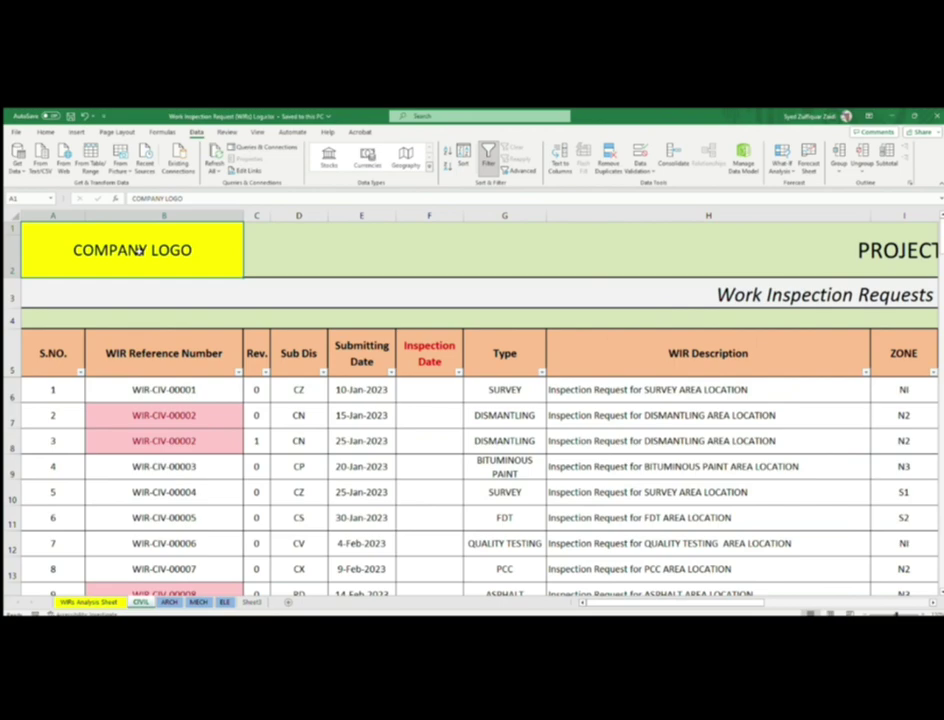
{"action": "scroll", "coordinate": [138, 251], "scroll_direction": "down", "scroll_amount": 3}
{"action": "scroll", "coordinate": [139, 250], "scroll_direction": "right", "scroll_amount": 5}
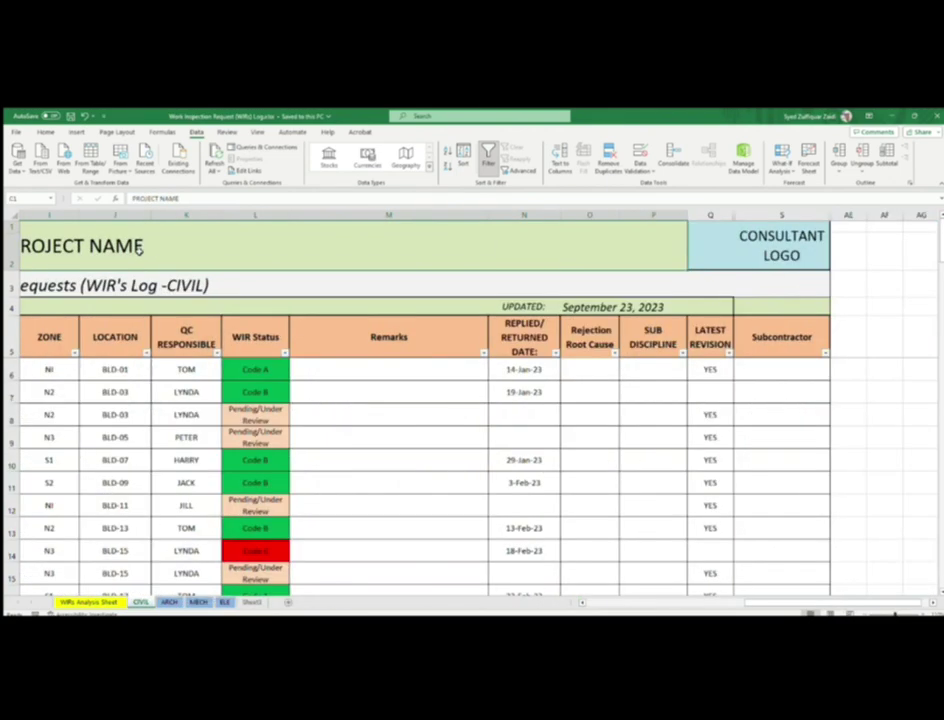
{"action": "scroll", "coordinate": [140, 250], "scroll_direction": "up", "scroll_amount": 3}
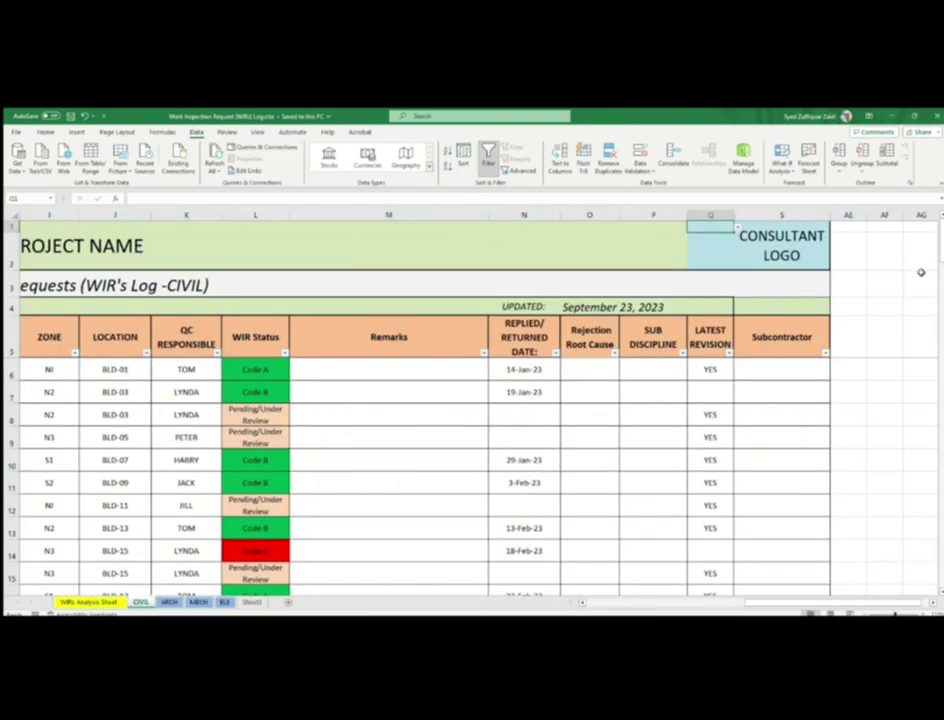
{"action": "left_click", "coordinate": [752, 249]}
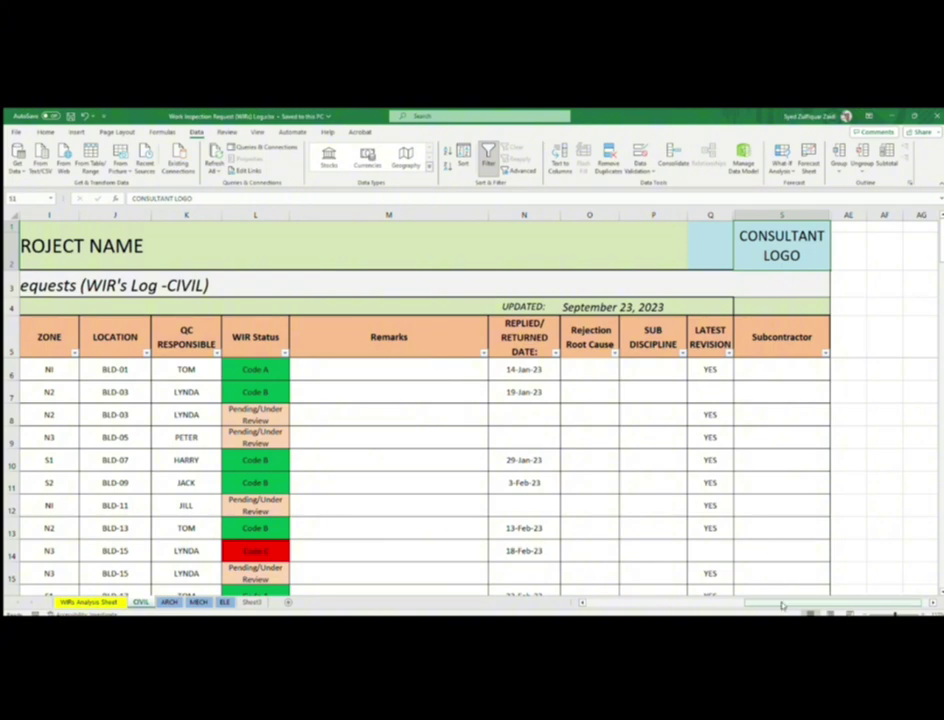
{"action": "left_click_drag", "start_coordinate": [790, 602], "coordinate": [700, 598]}
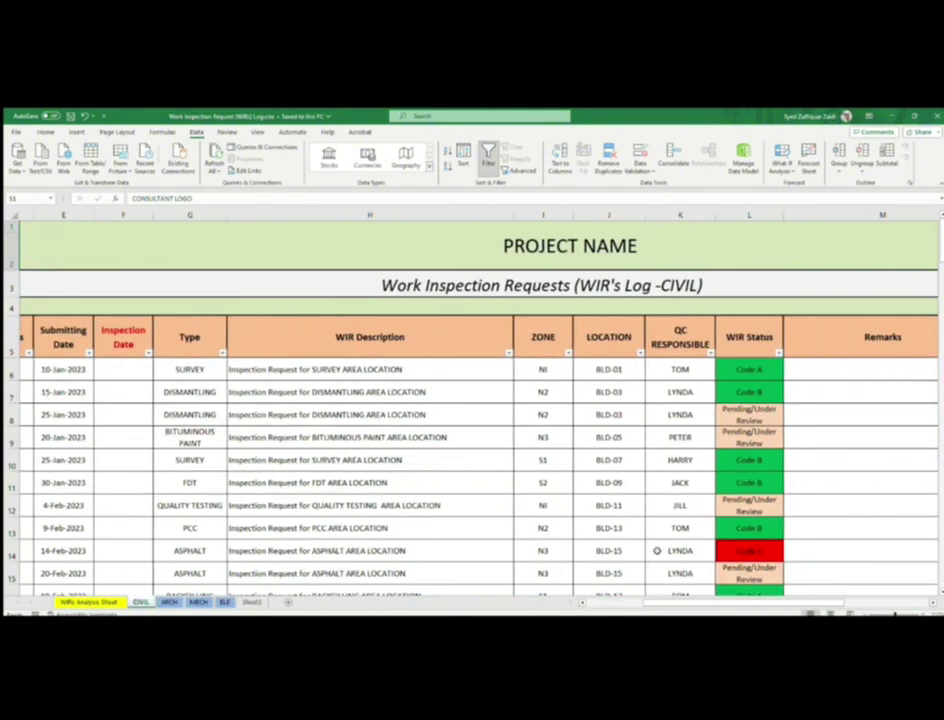
{"action": "left_click", "coordinate": [437, 287]}
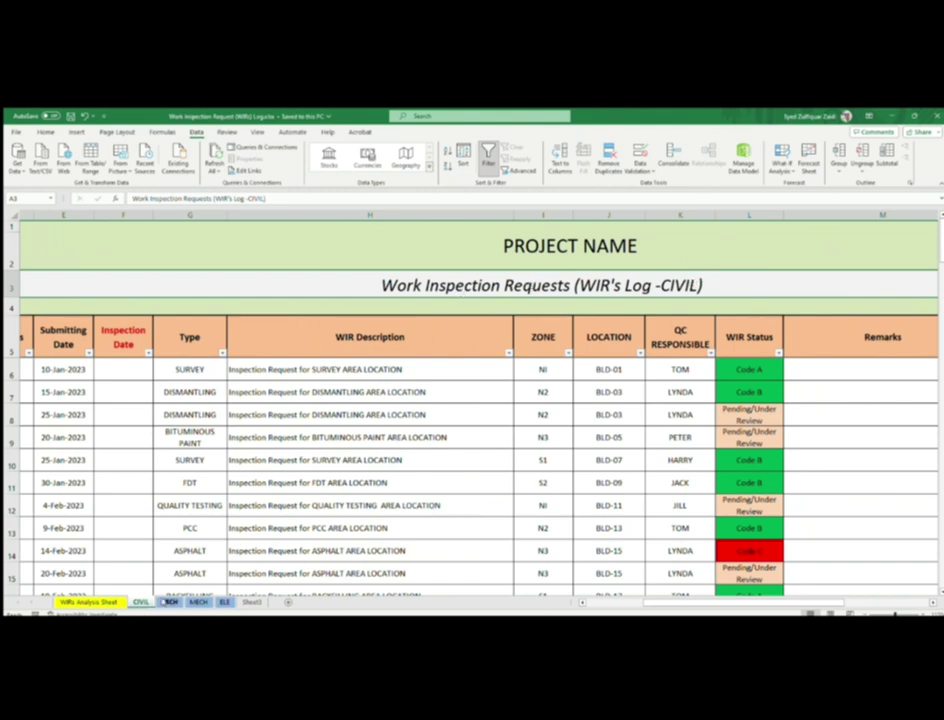
Step: Look through the ARCH, MECH and ELE inspection logs and return to the CIVIL sheet
{"action": "key", "text": "ctrl+Page_Down"}
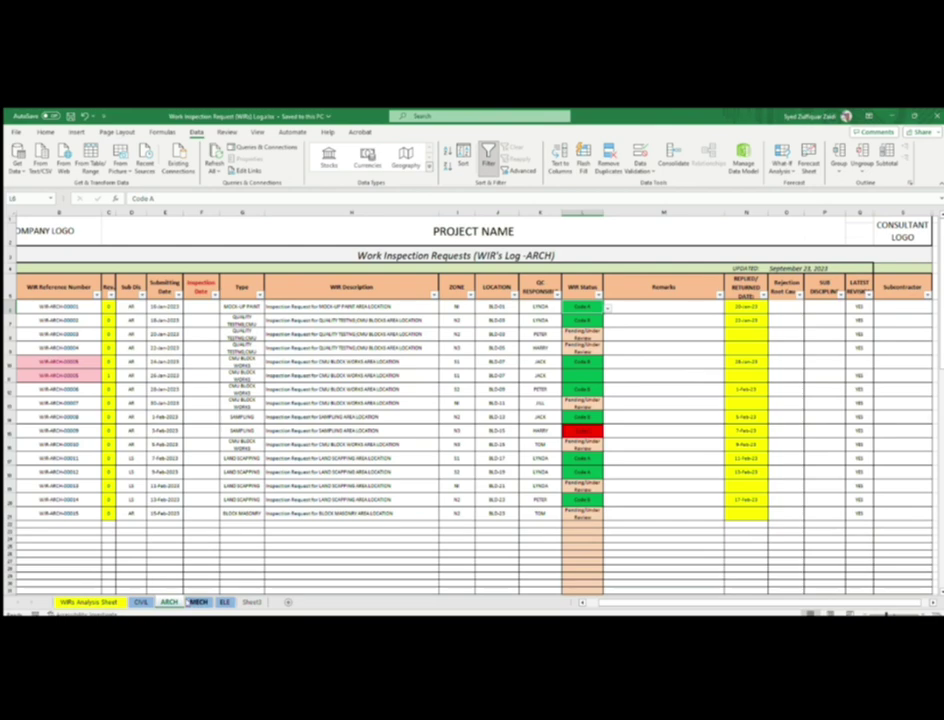
{"action": "left_click", "coordinate": [196, 602]}
{"action": "left_click", "coordinate": [225, 602]}
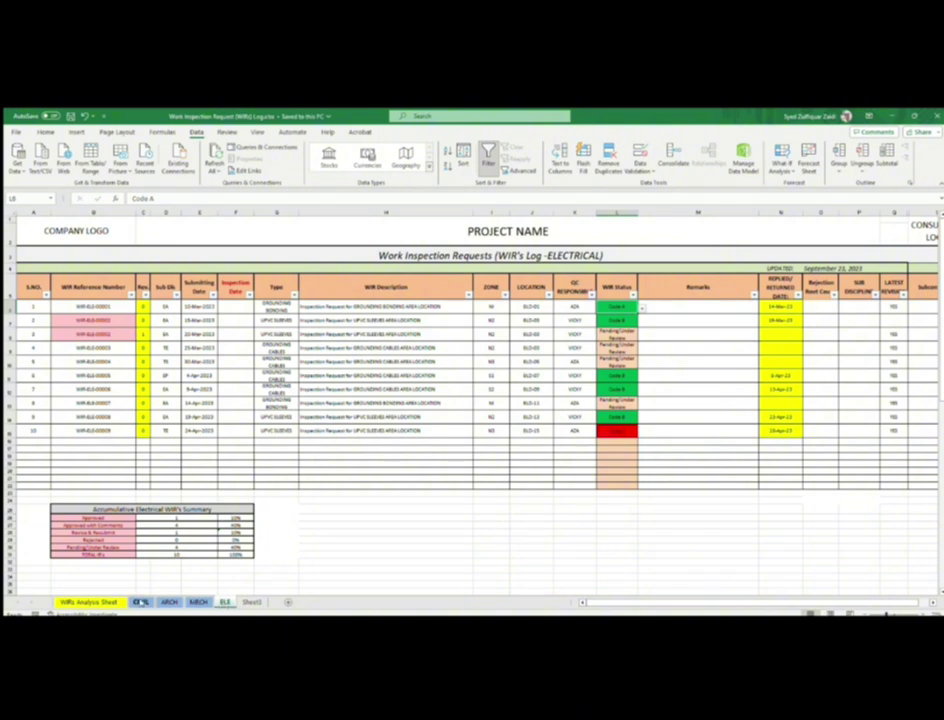
{"action": "left_click", "coordinate": [140, 602]}
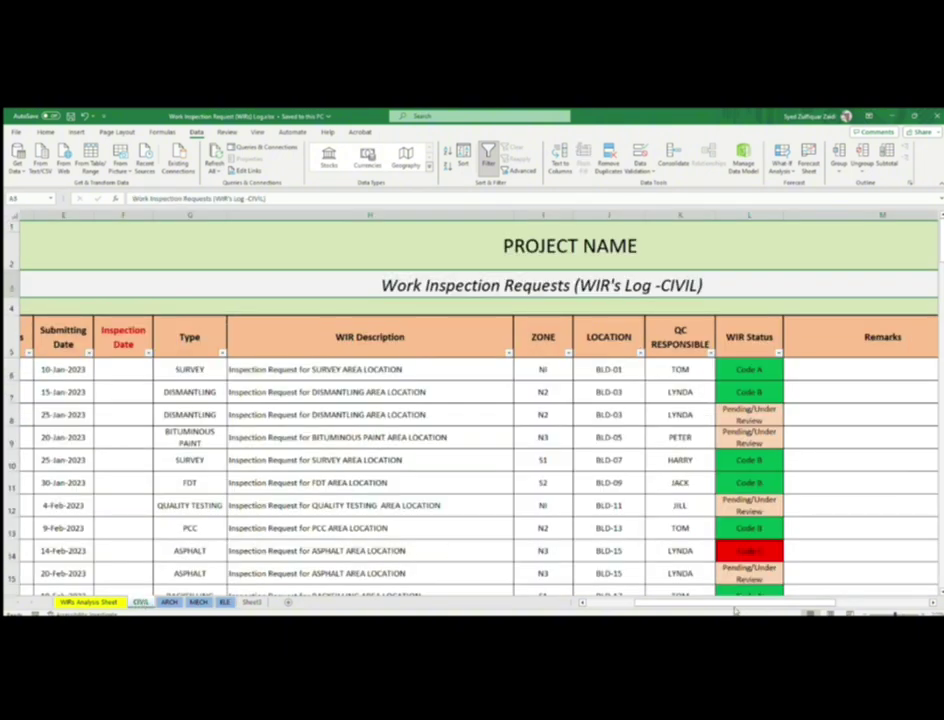
Step: Examine the sub-discipline codes in the Sub Dis column of the CIVIL, ARCH, MECH and ELE logs
{"action": "scroll", "coordinate": [735, 609], "scroll_direction": "left", "scroll_amount": 3}
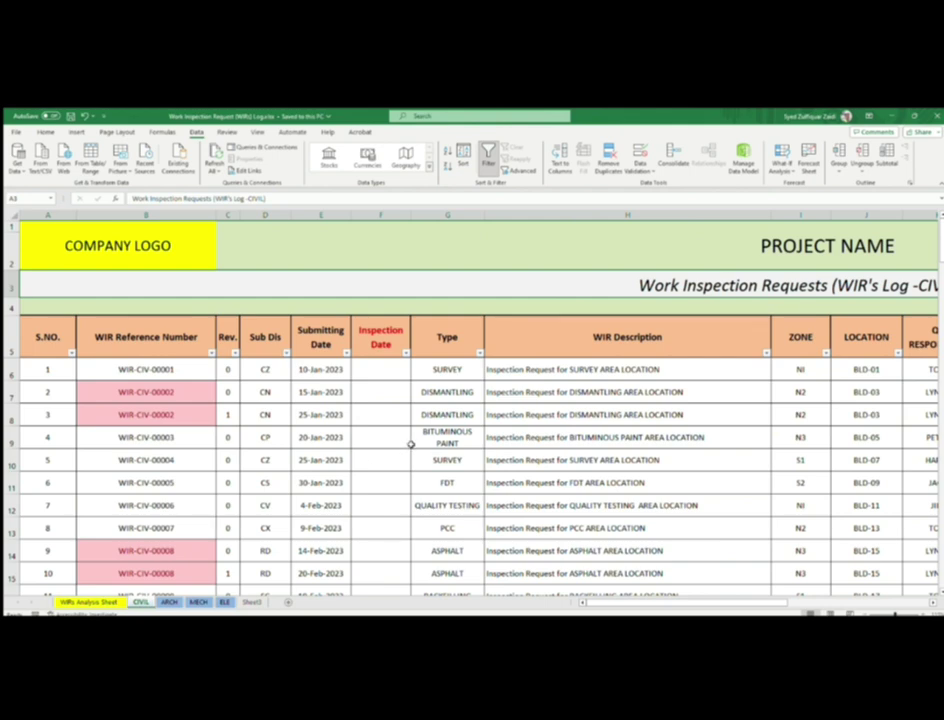
{"action": "scroll", "coordinate": [411, 444], "scroll_direction": "up", "scroll_amount": 2}
{"action": "scroll", "coordinate": [313, 443], "scroll_direction": "down", "scroll_amount": 1}
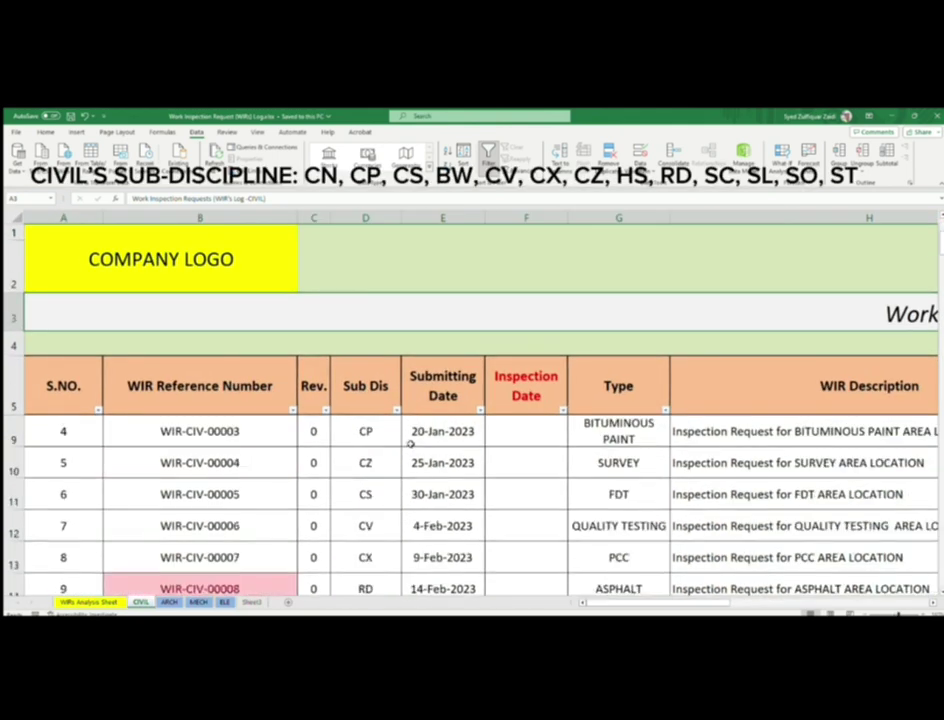
{"action": "scroll", "coordinate": [313, 443], "scroll_direction": "up", "scroll_amount": 1}
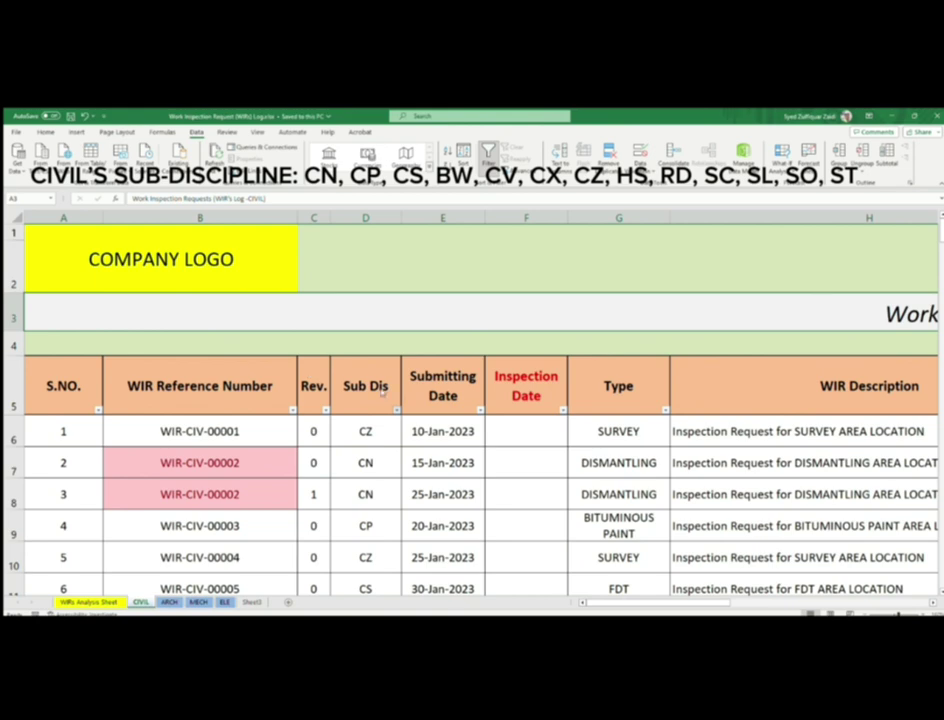
{"action": "scroll", "coordinate": [386, 455], "scroll_direction": "down", "scroll_amount": 2}
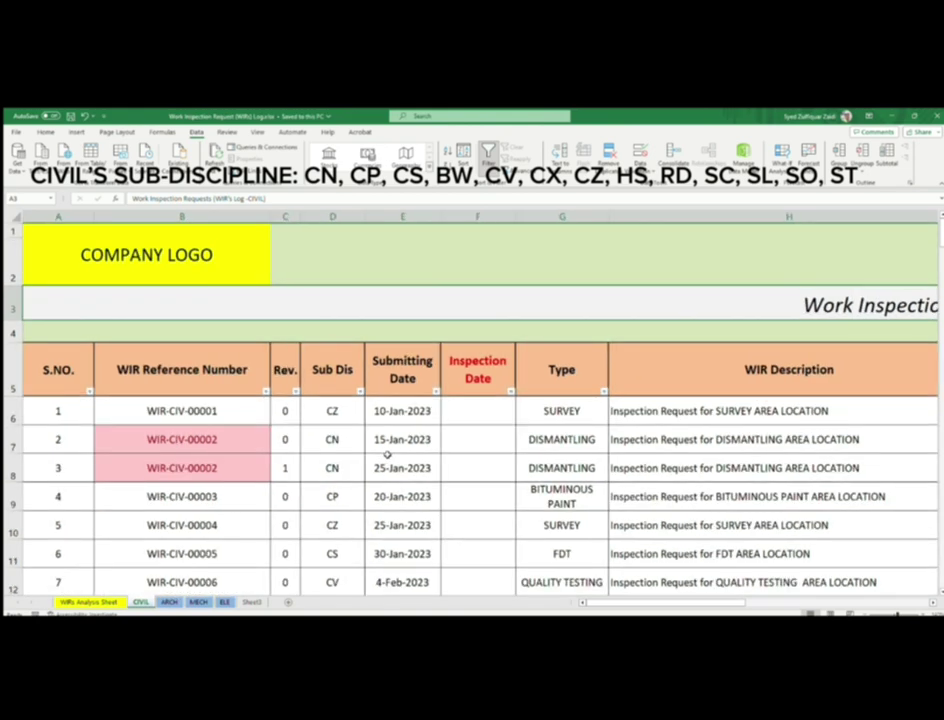
{"action": "scroll", "coordinate": [386, 455], "scroll_direction": "down", "scroll_amount": 1}
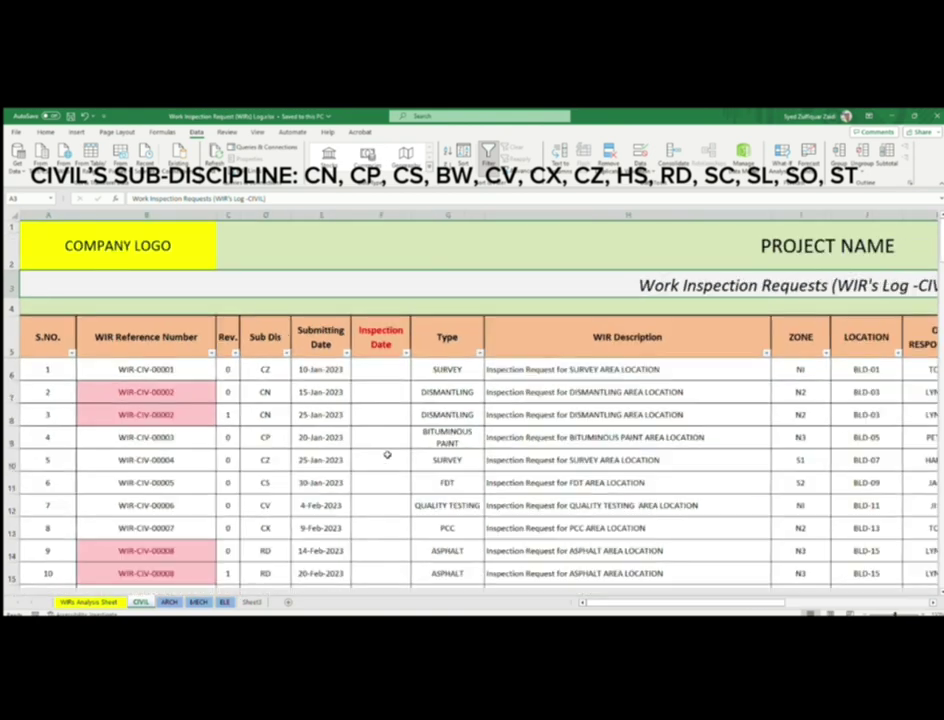
{"action": "scroll", "coordinate": [388, 453], "scroll_direction": "down", "scroll_amount": 1}
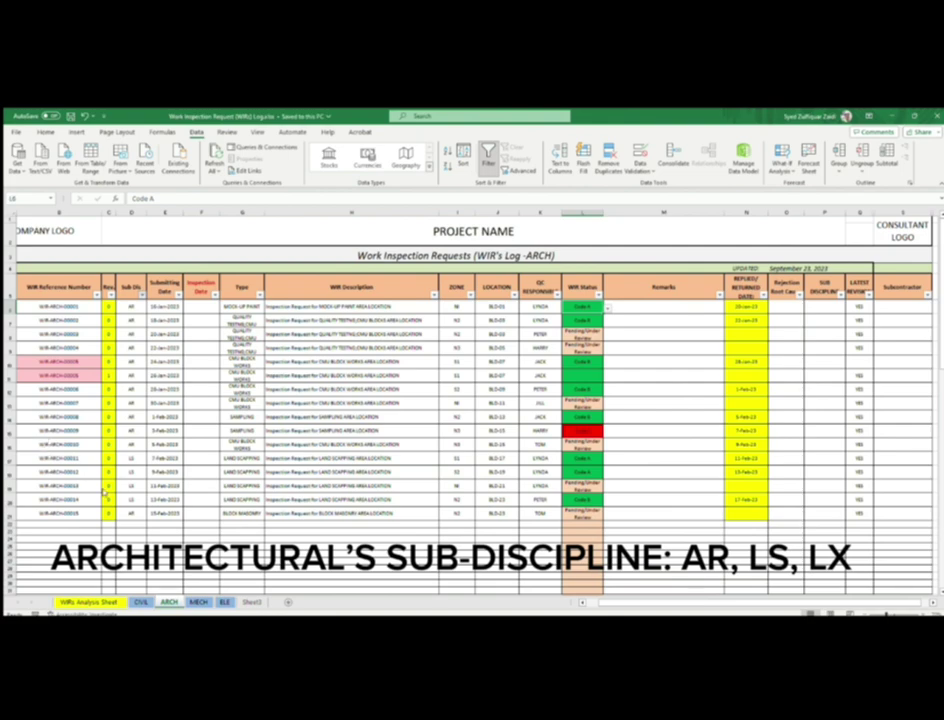
{"action": "left_click", "coordinate": [198, 602]}
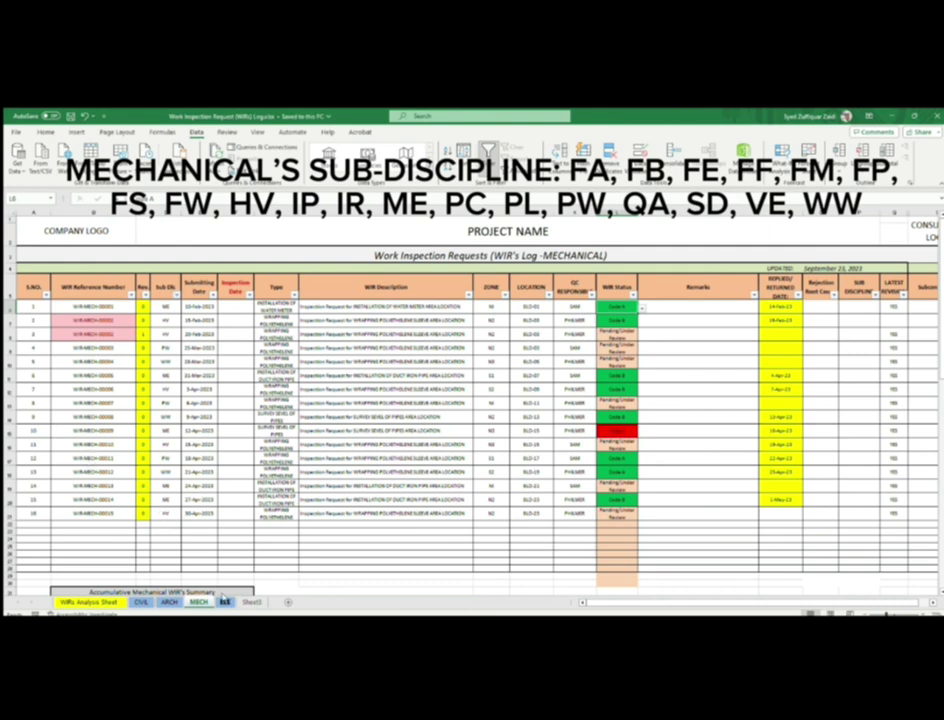
{"action": "left_click", "coordinate": [224, 602]}
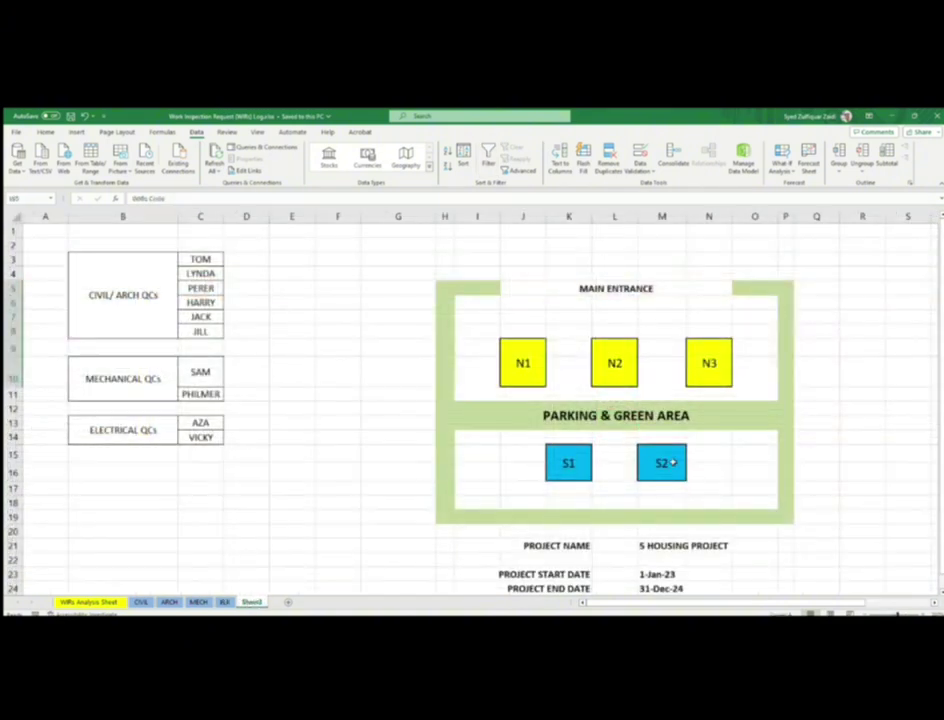
Step: Examine the site layout on Sheet3, highlighting zones N1 to N3, S1 and S2, the parking area, main entrance and project name
{"action": "scroll", "coordinate": [631, 401], "scroll_direction": "down", "scroll_amount": 3, "text": "ctrl"}
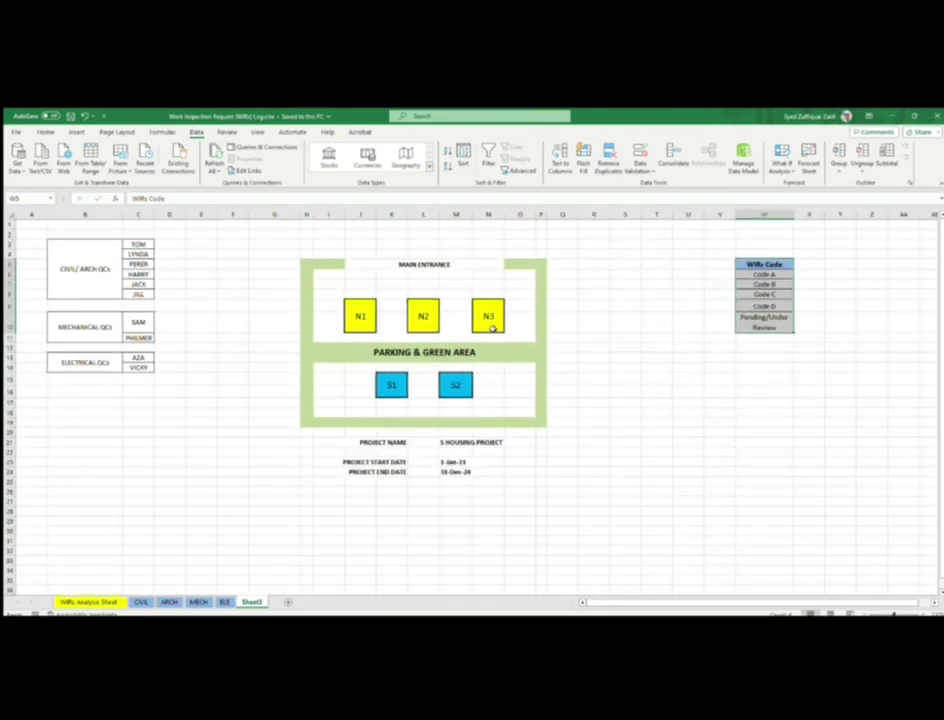
{"action": "left_click", "coordinate": [365, 317]}
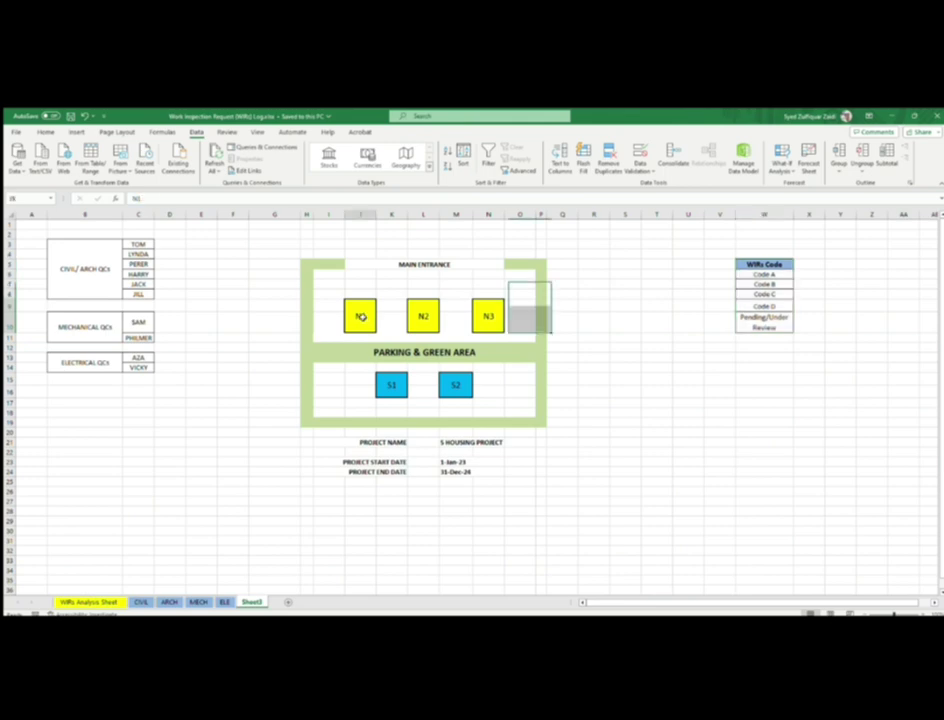
{"action": "left_click_drag", "start_coordinate": [373, 313], "coordinate": [503, 311]}
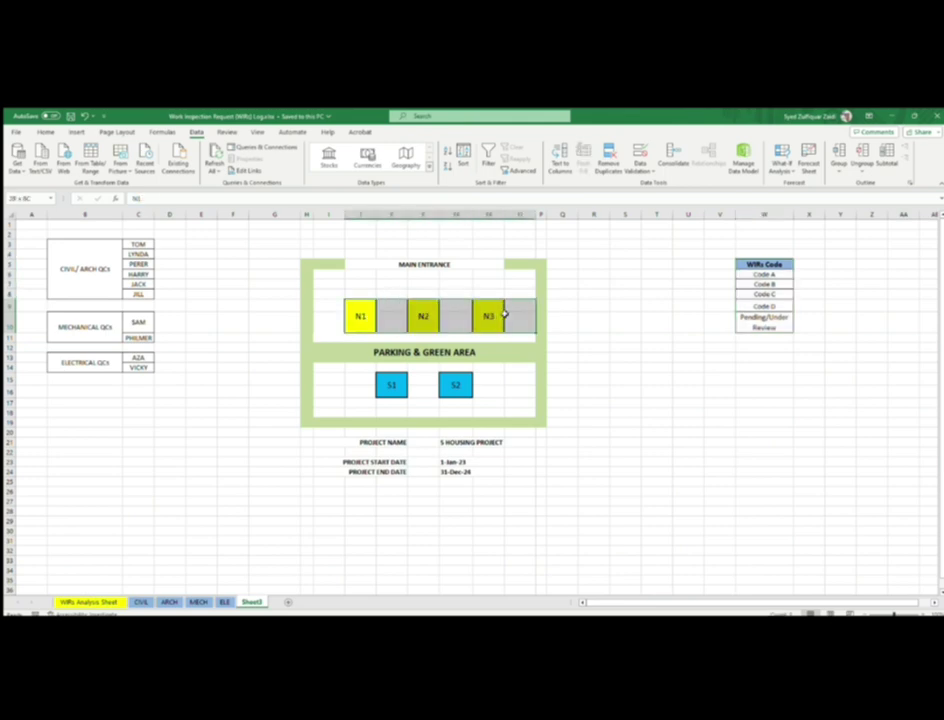
{"action": "left_click_drag", "start_coordinate": [388, 385], "coordinate": [463, 383], "text": "ctrl"}
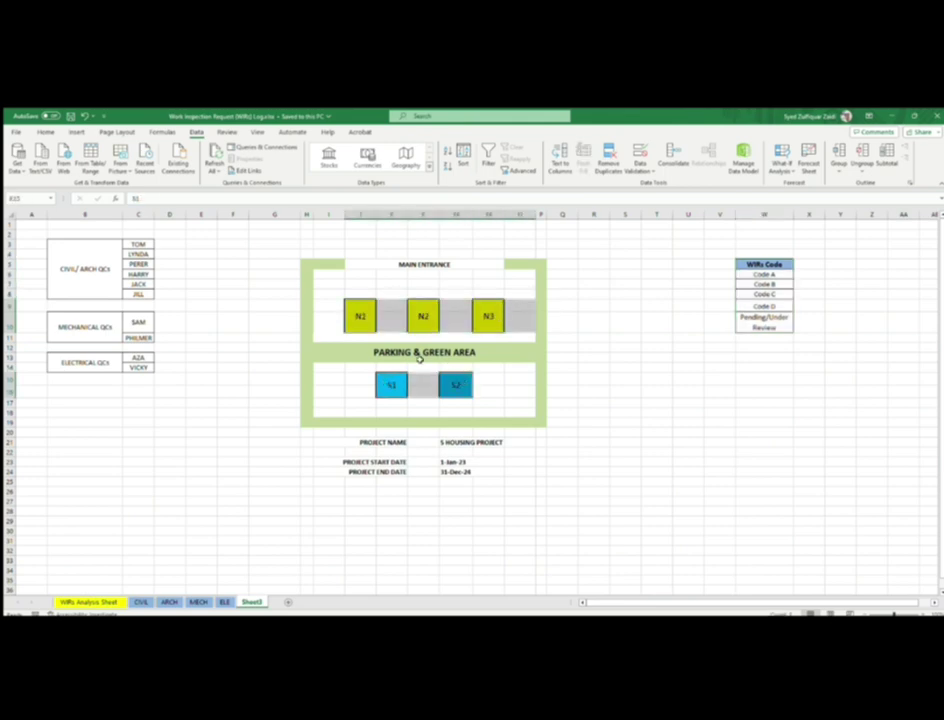
{"action": "left_click", "coordinate": [470, 352]}
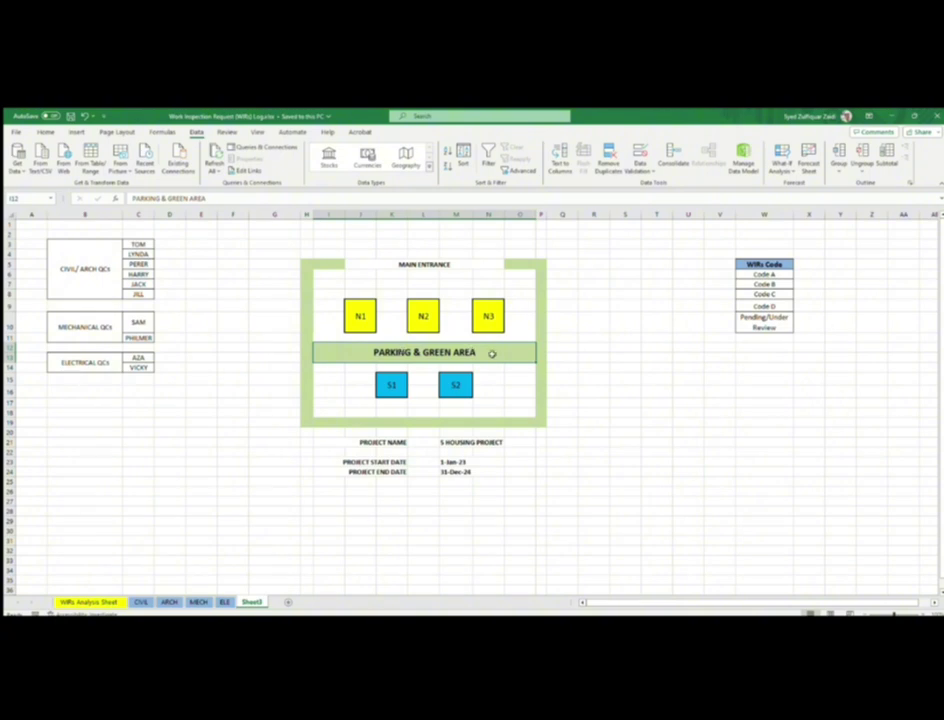
{"action": "left_click", "coordinate": [410, 263]}
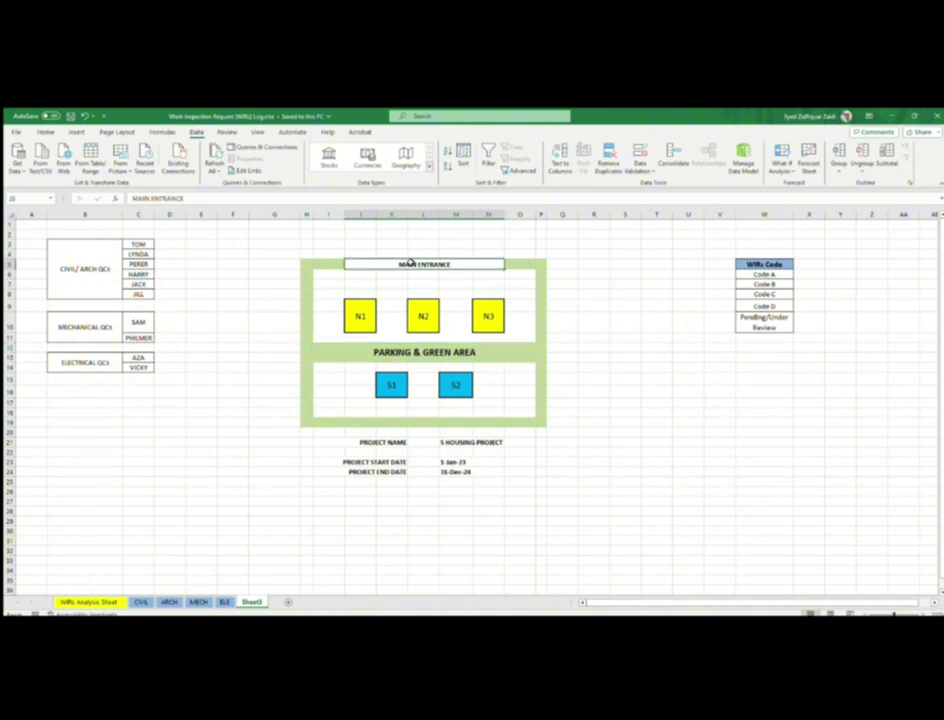
{"action": "left_click_drag", "start_coordinate": [314, 263], "coordinate": [518, 417]}
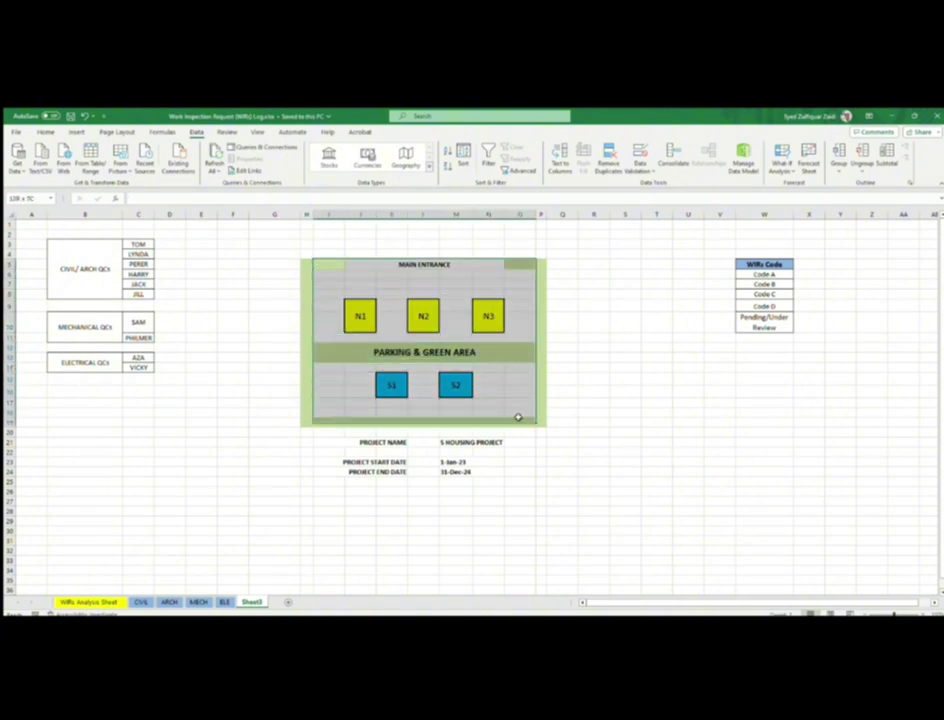
{"action": "left_click", "coordinate": [363, 441]}
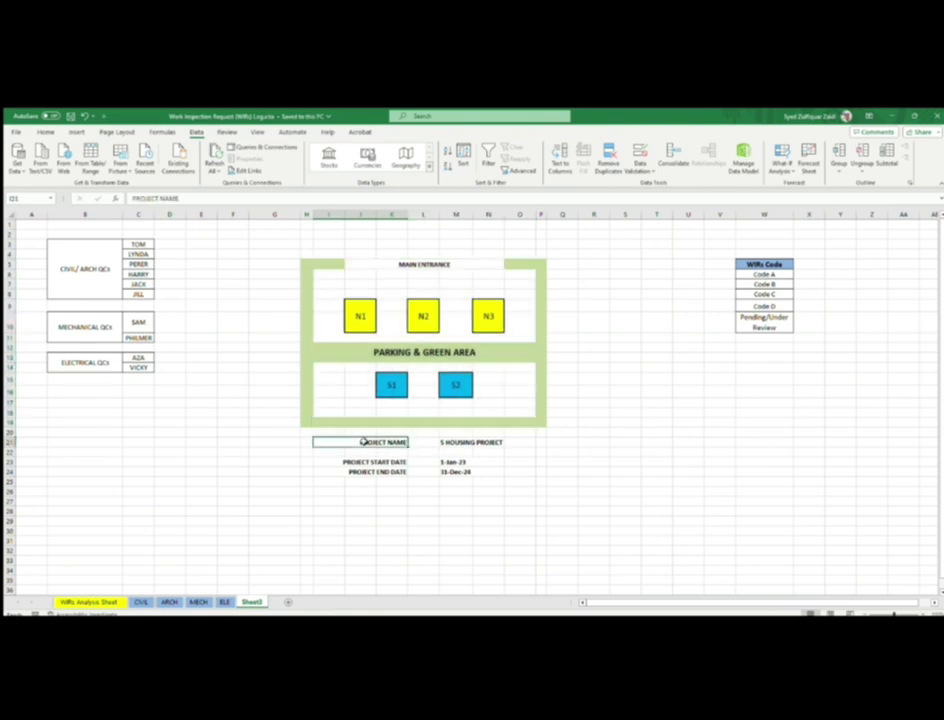
{"action": "left_click_drag", "start_coordinate": [363, 441], "coordinate": [495, 441]}
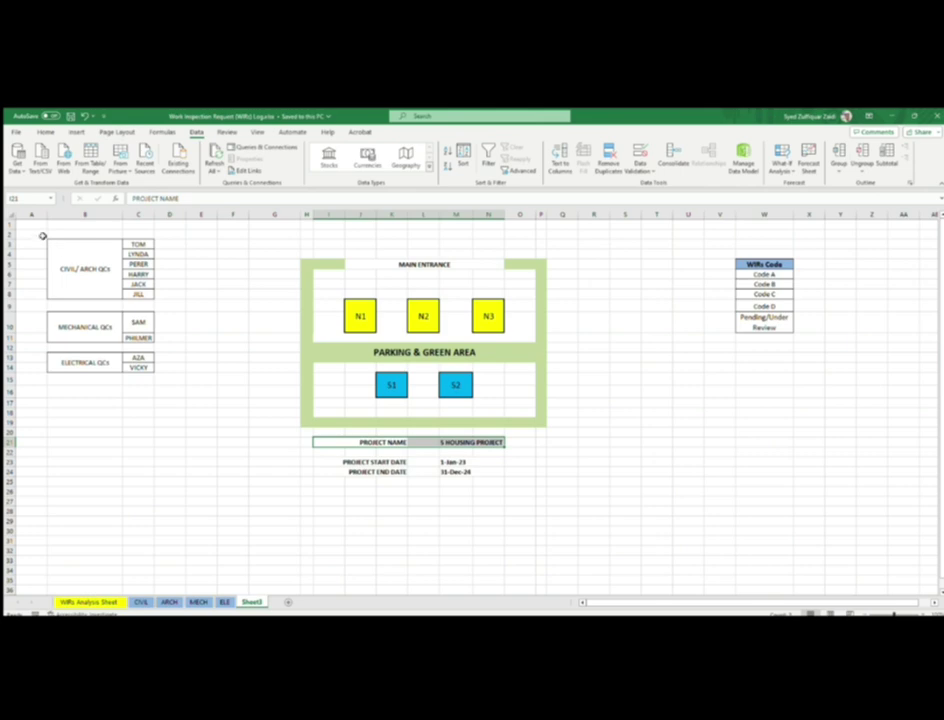
Step: Review the QC staff lists on Sheet3, highlighting the civil/arch, mechanical and electrical groups in turn
{"action": "left_click_drag", "start_coordinate": [42, 236], "coordinate": [160, 373]}
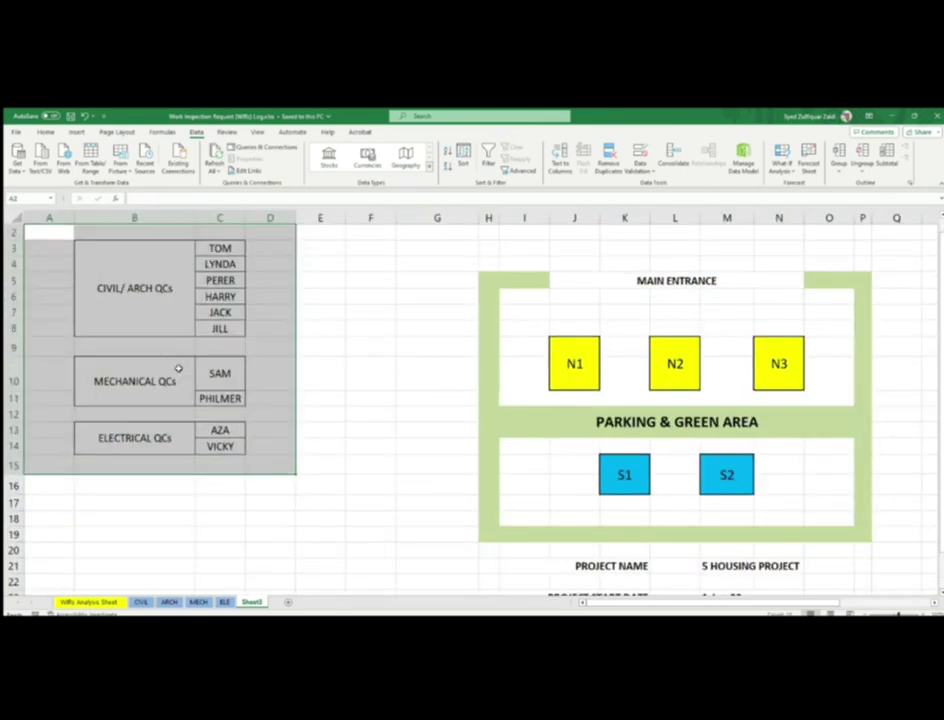
{"action": "scroll", "coordinate": [177, 369], "scroll_direction": "up", "scroll_amount": 2, "text": "ctrl"}
{"action": "left_click", "coordinate": [121, 276]}
{"action": "left_click_drag", "start_coordinate": [256, 256], "coordinate": [251, 352]}
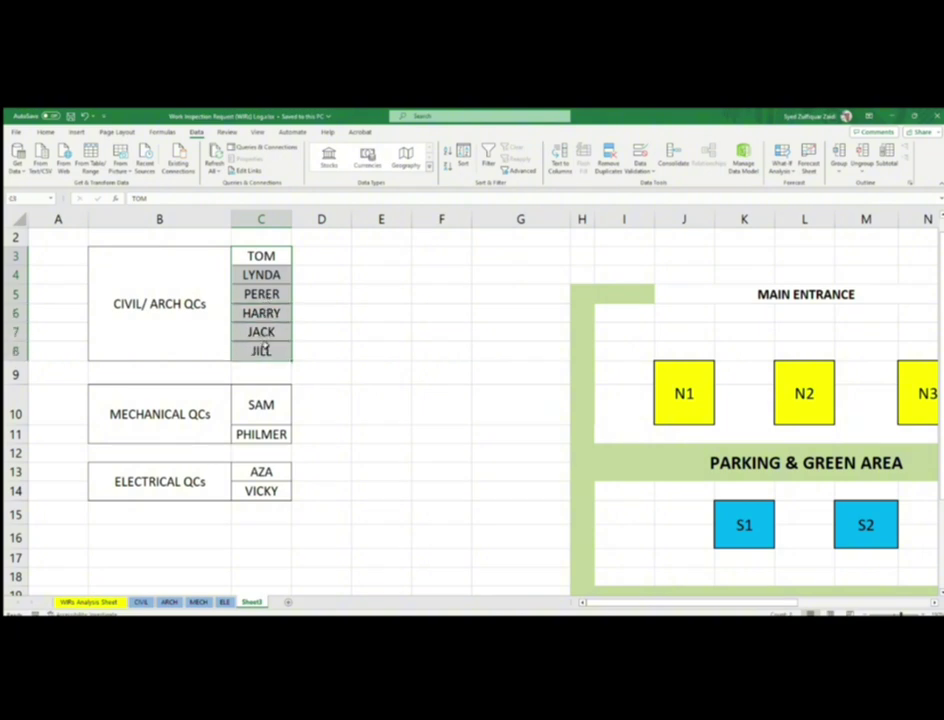
{"action": "left_click", "coordinate": [158, 413]}
{"action": "left_click_drag", "start_coordinate": [250, 413], "coordinate": [265, 430]}
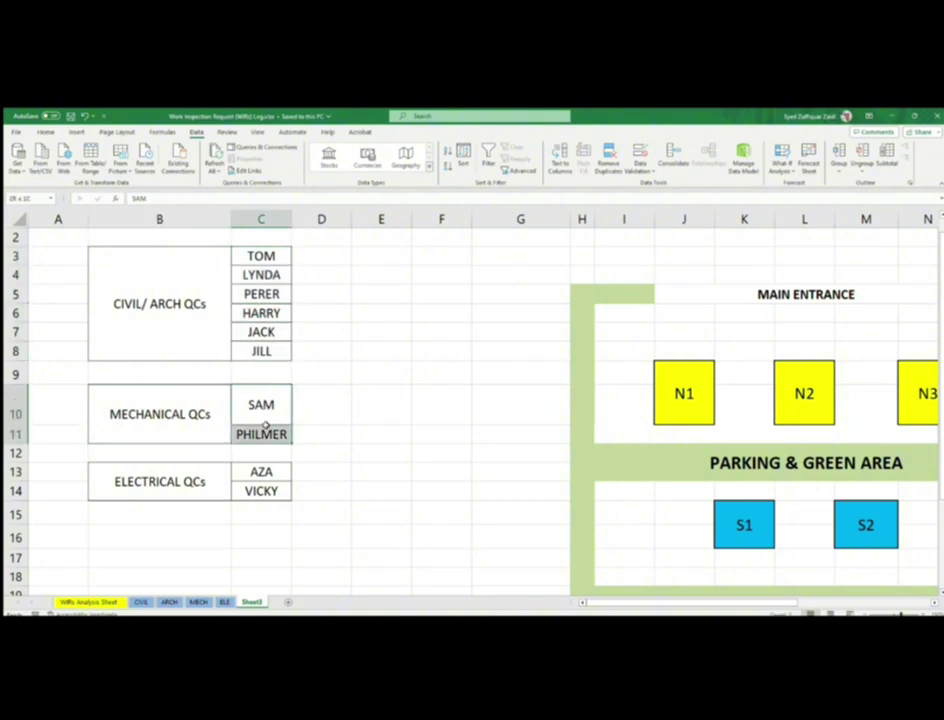
{"action": "left_click_drag", "start_coordinate": [194, 464], "coordinate": [265, 477]}
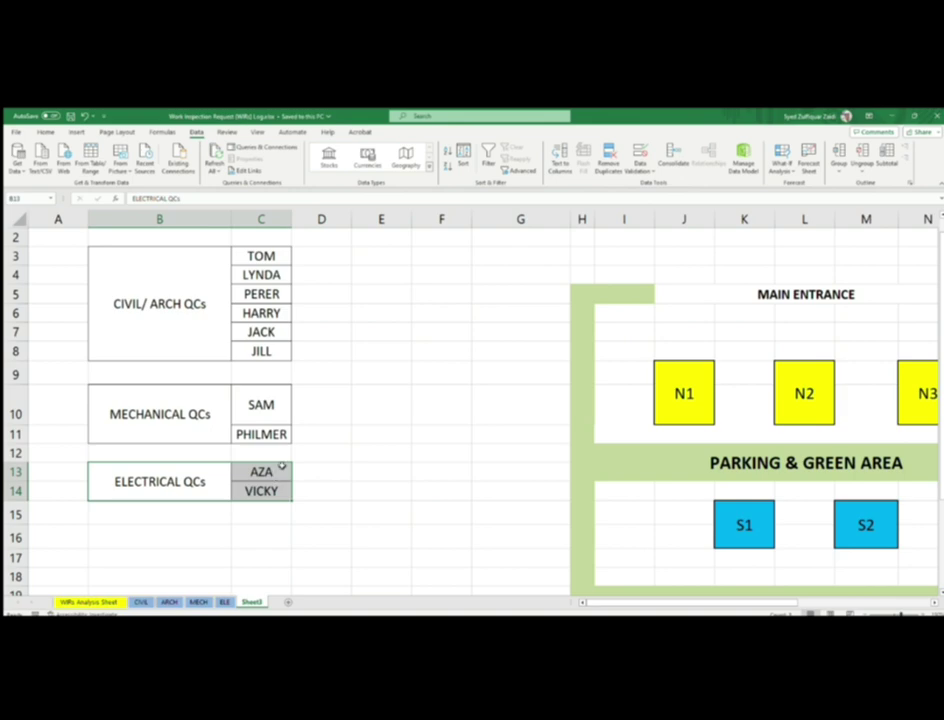
{"action": "scroll", "coordinate": [282, 466], "scroll_direction": "down", "scroll_amount": 3}
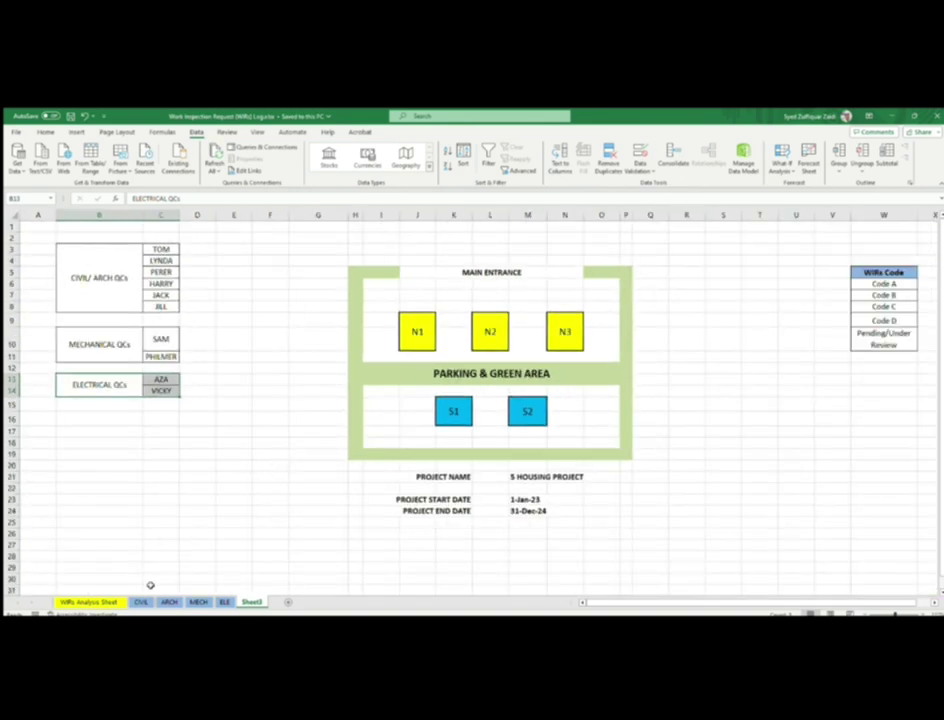
Step: Go through the CIVIL log headings one by one from S.NO. and WIR Reference Number to Submitting Date and Inspection Date
{"action": "left_click", "coordinate": [141, 602]}
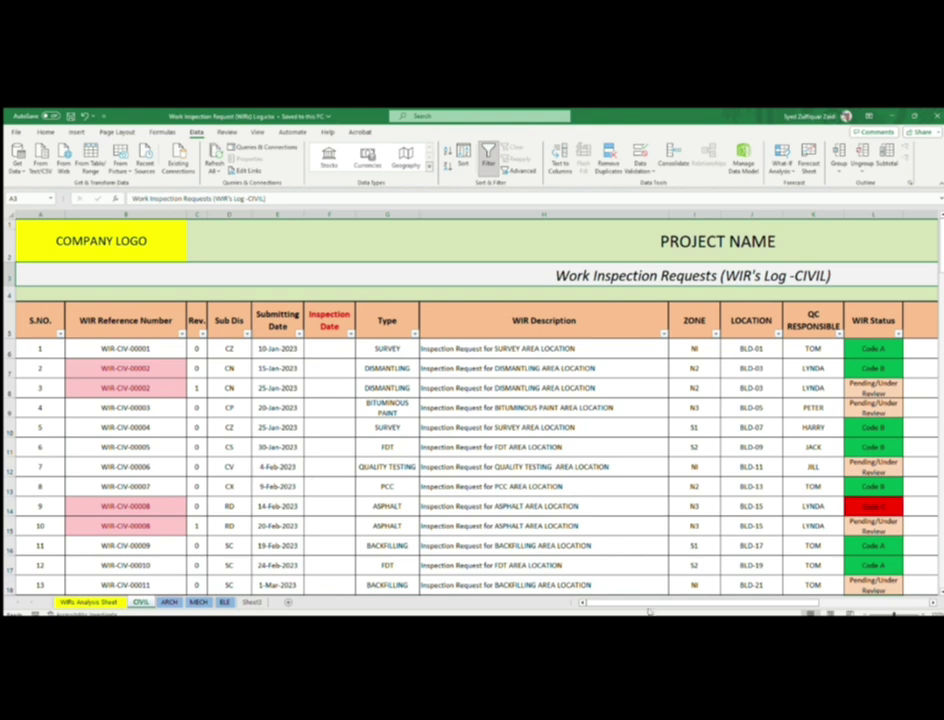
{"action": "left_click", "coordinate": [30, 321]}
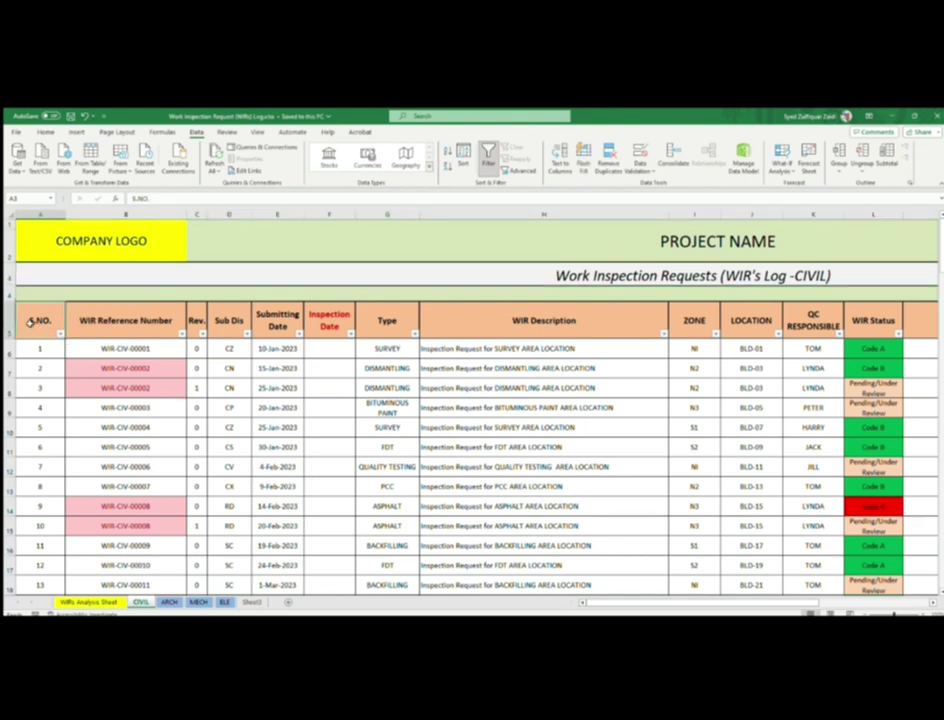
{"action": "scroll", "coordinate": [30, 321], "scroll_direction": "up", "scroll_amount": 2}
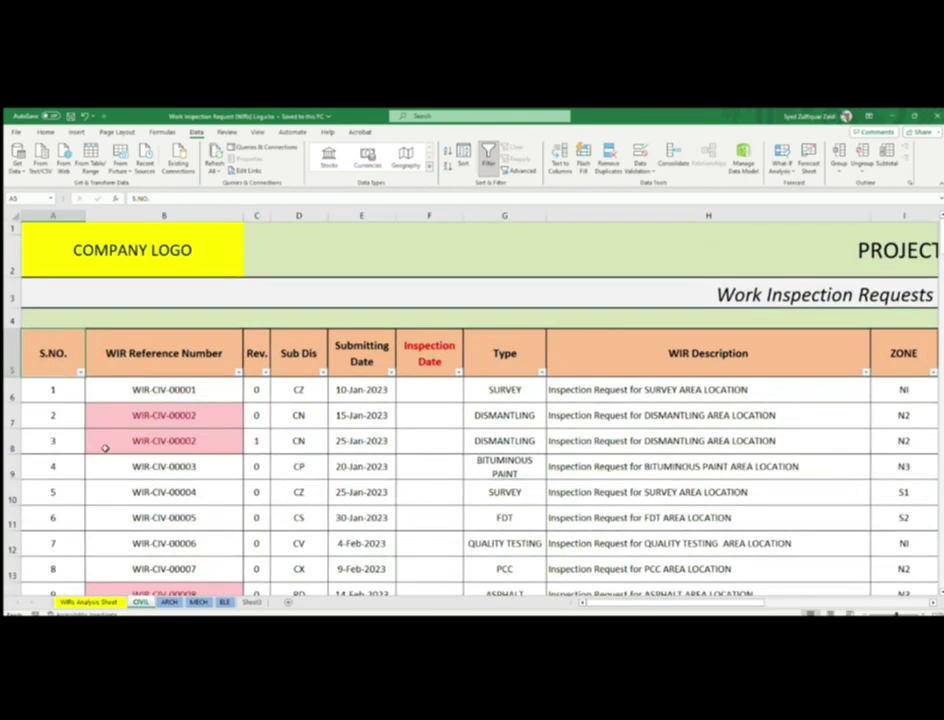
{"action": "key", "text": "Right"}
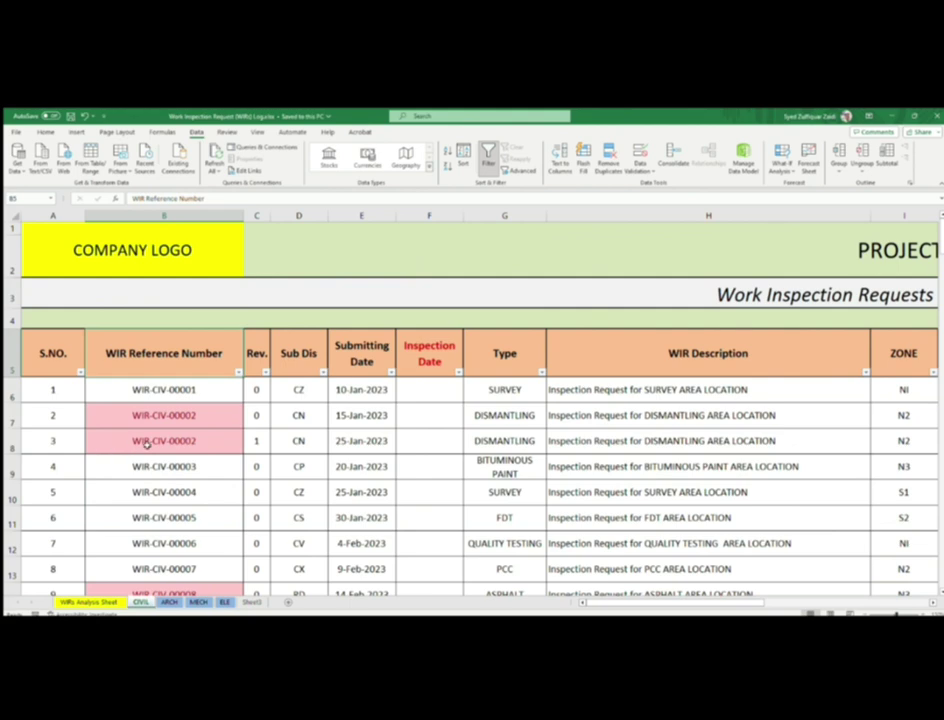
{"action": "key", "text": "Right"}
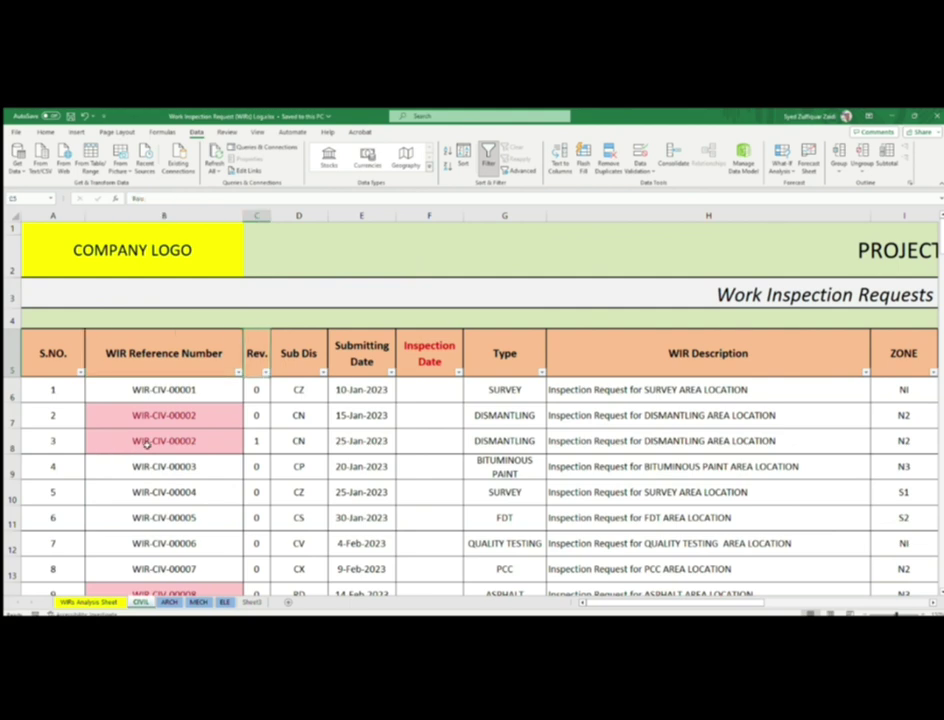
{"action": "key", "text": "Right"}
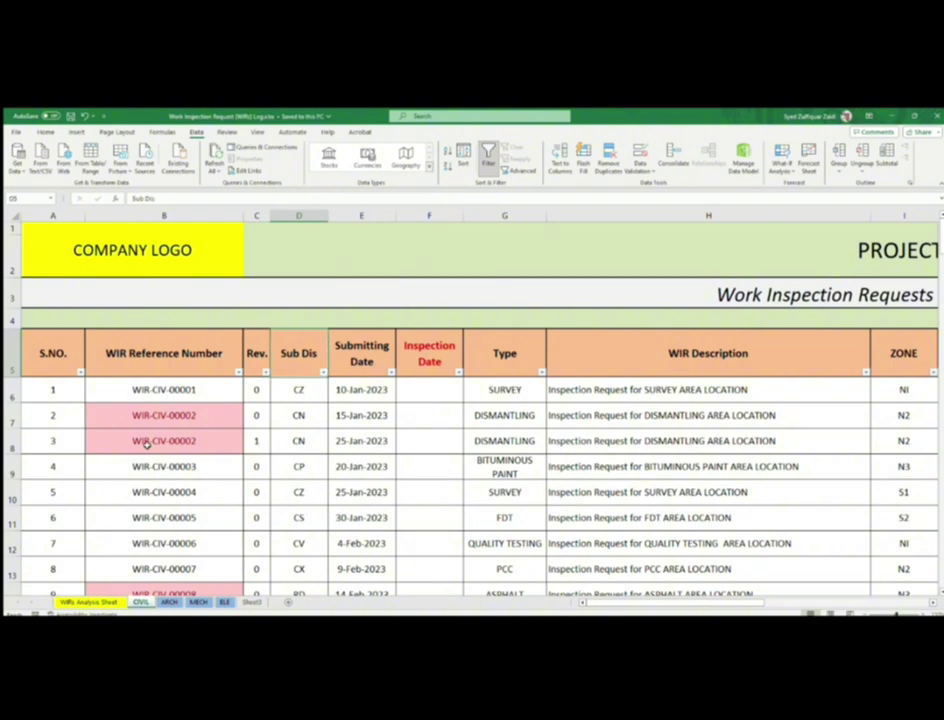
{"action": "key", "text": "Right"}
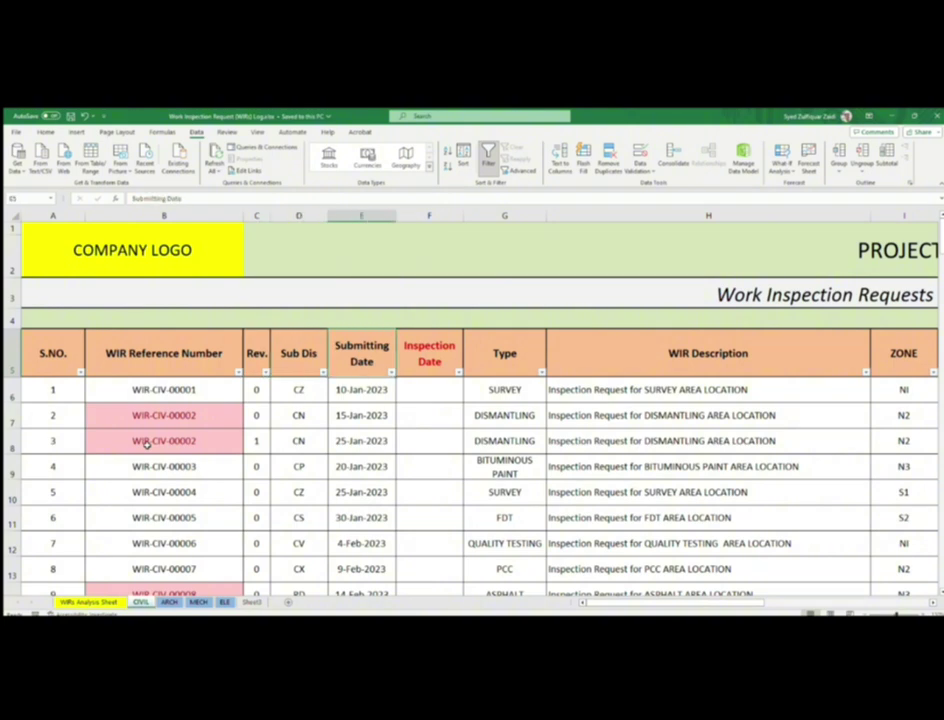
{"action": "key", "text": "Right"}
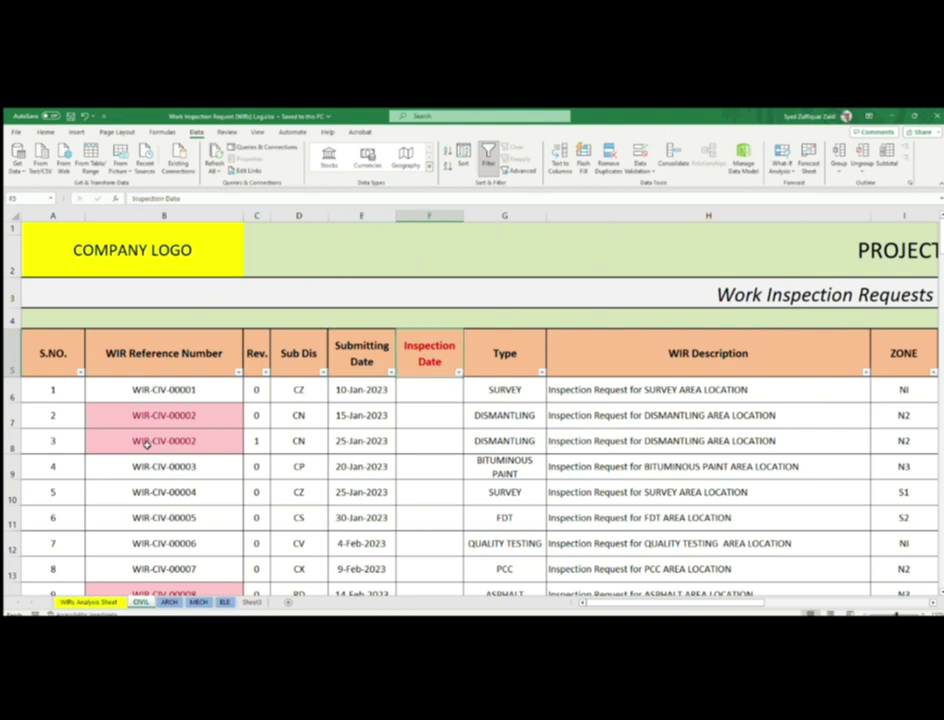
Step: Highlight the Inspection Date column of the CIVIL log and compare it with the Submitting Date column
{"action": "left_click", "coordinate": [434, 216]}
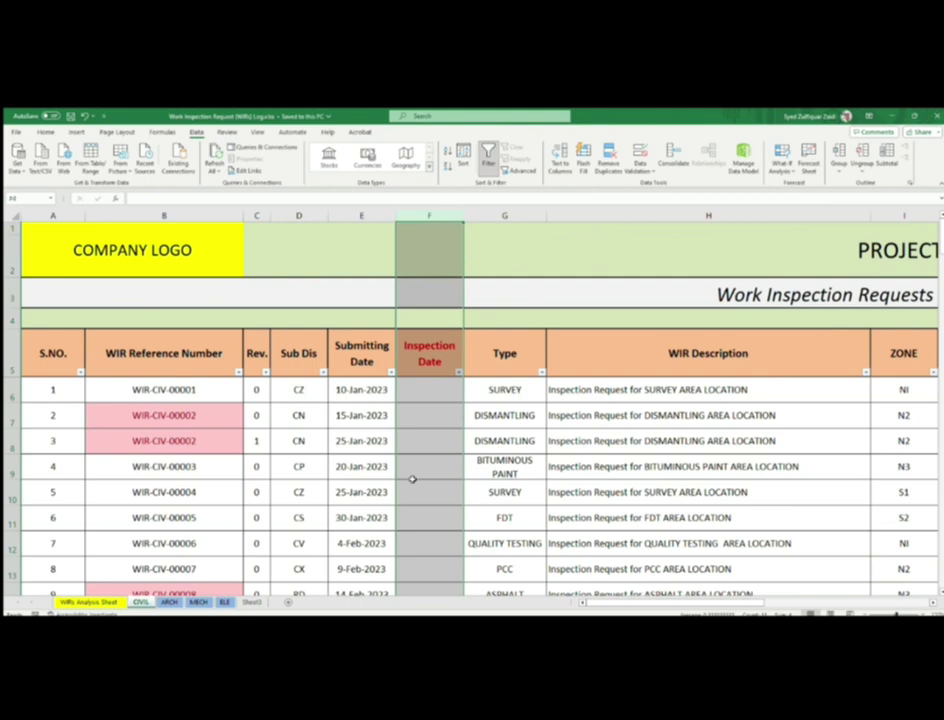
{"action": "left_click", "coordinate": [357, 362]}
{"action": "left_click", "coordinate": [430, 362]}
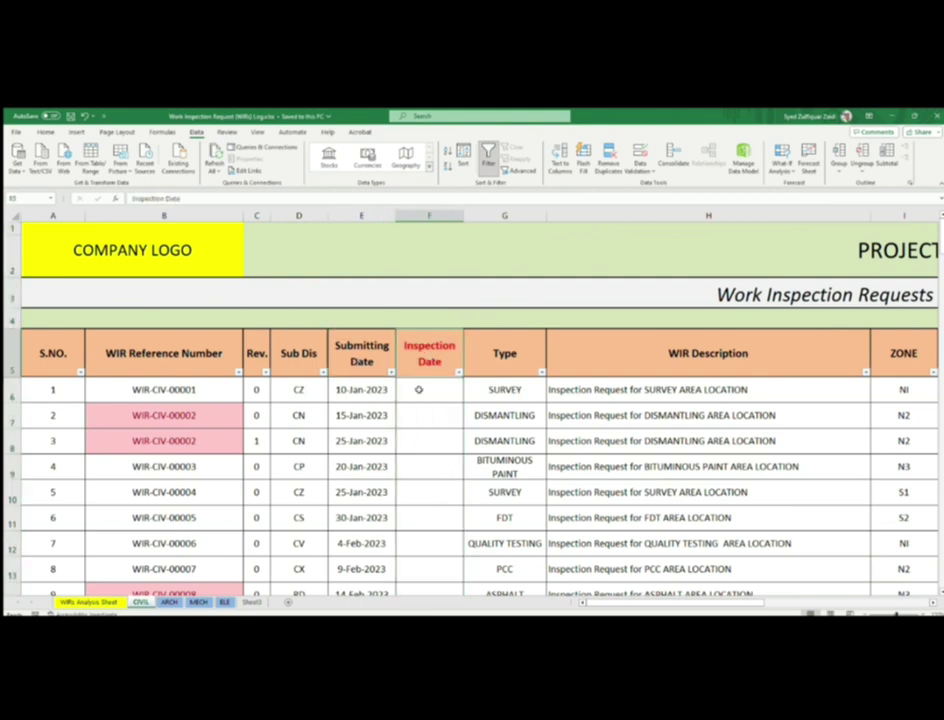
{"action": "left_click", "coordinate": [430, 216]}
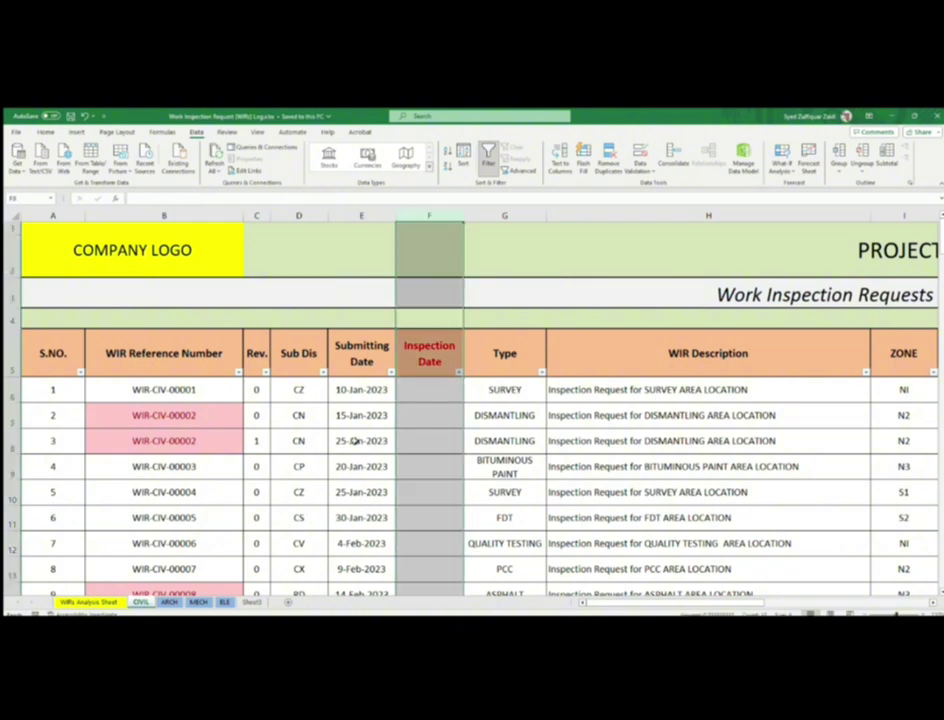
{"action": "left_click", "coordinate": [380, 369]}
Step: Examine the Type and WIR Description columns, including the description formula in H6 and the types in the first four records
{"action": "key", "text": "Right"}
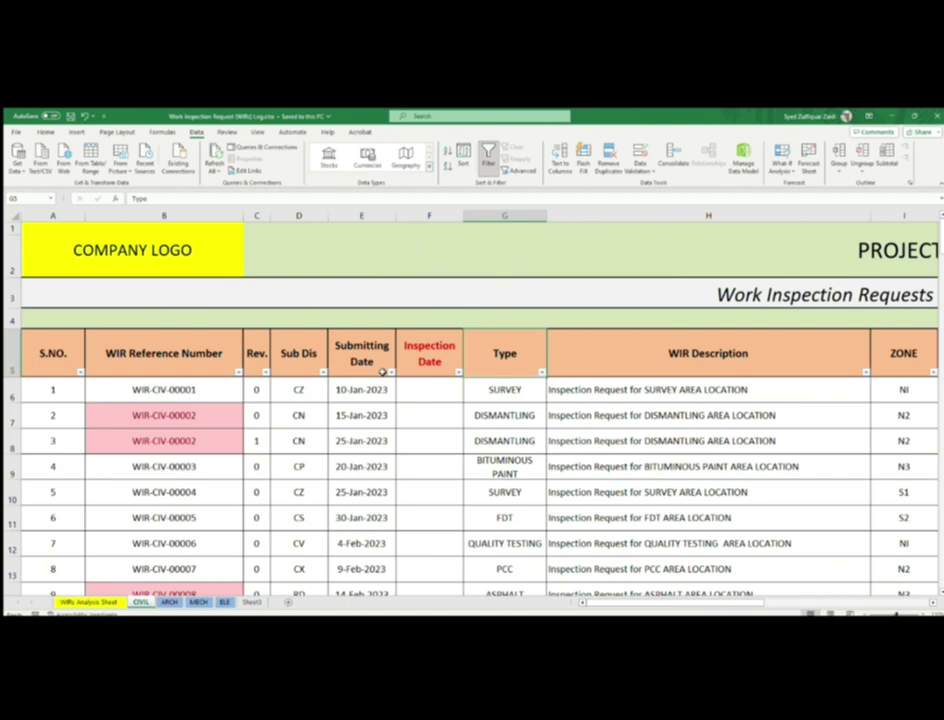
{"action": "key", "text": "Right"}
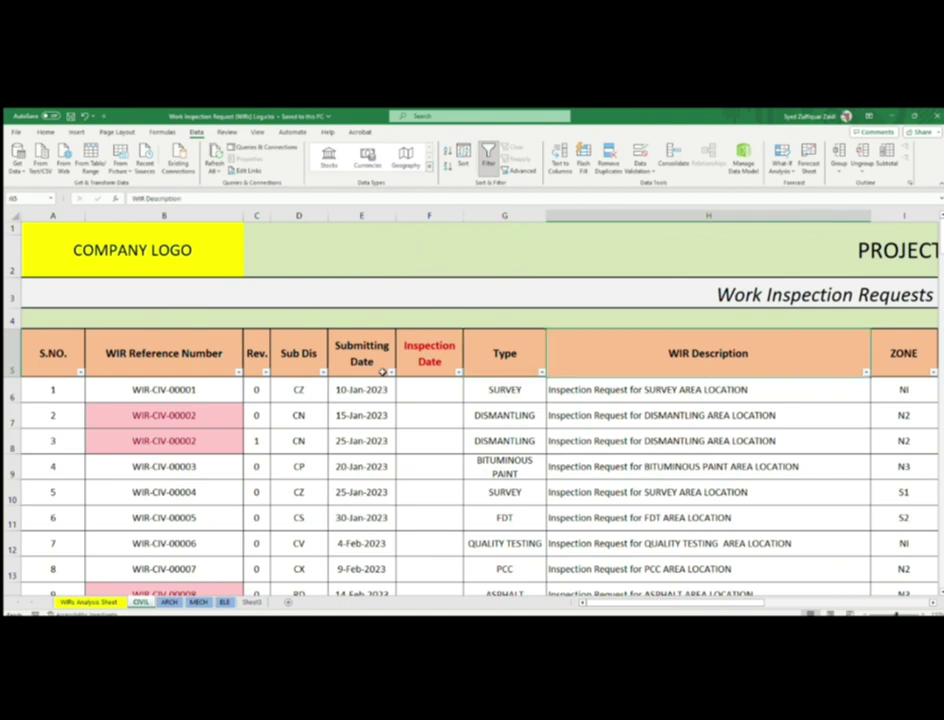
{"action": "key", "text": "Down"}
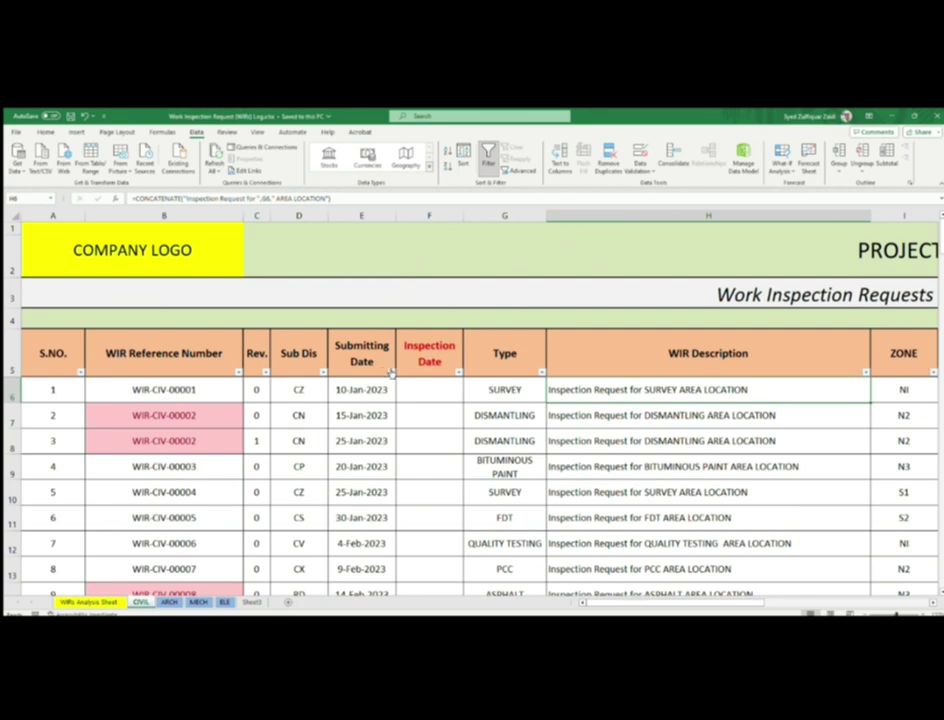
{"action": "left_click_drag", "start_coordinate": [520, 389], "coordinate": [531, 462]}
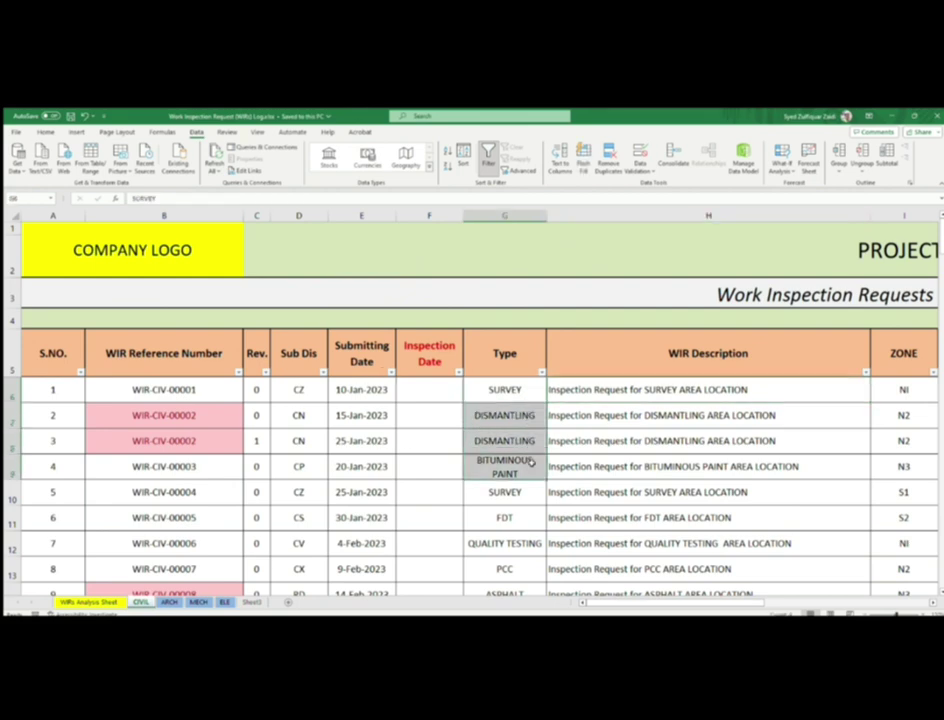
{"action": "left_click", "coordinate": [623, 391]}
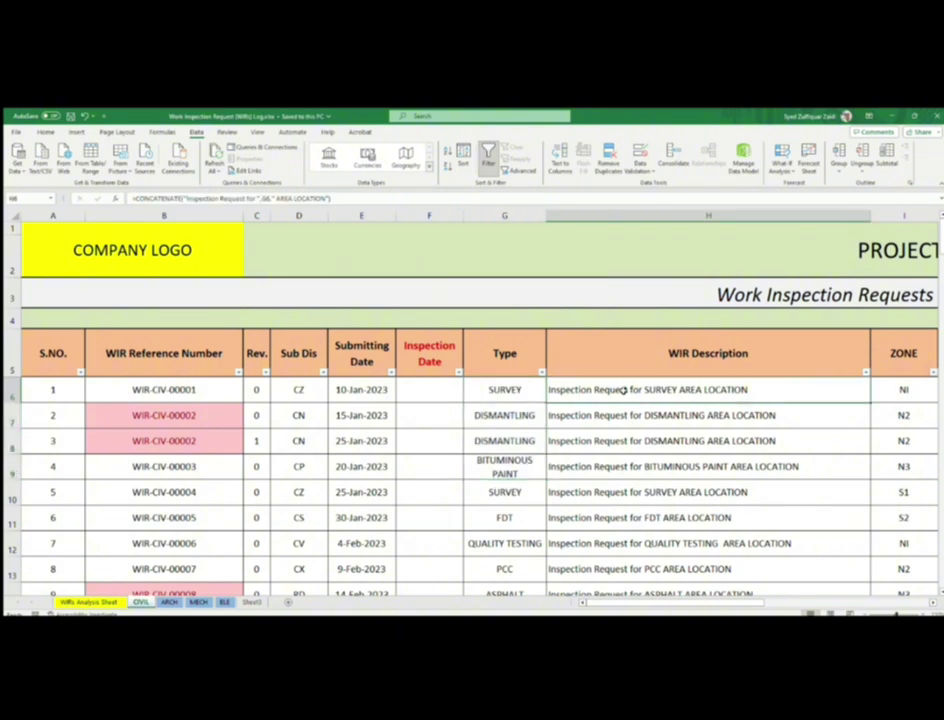
{"action": "left_click", "coordinate": [621, 366]}
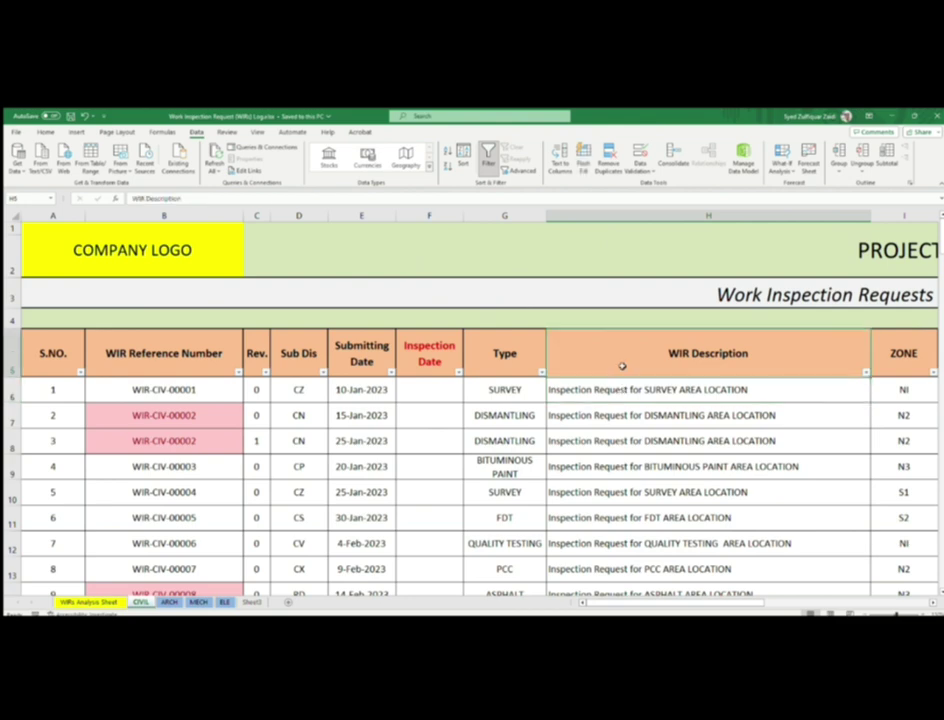
Step: Compare the ZONE column with zones N1 to N3 and S1 to S2 in the Sheet3 layout, and return to the CIVIL sheet
{"action": "key", "text": "Right"}
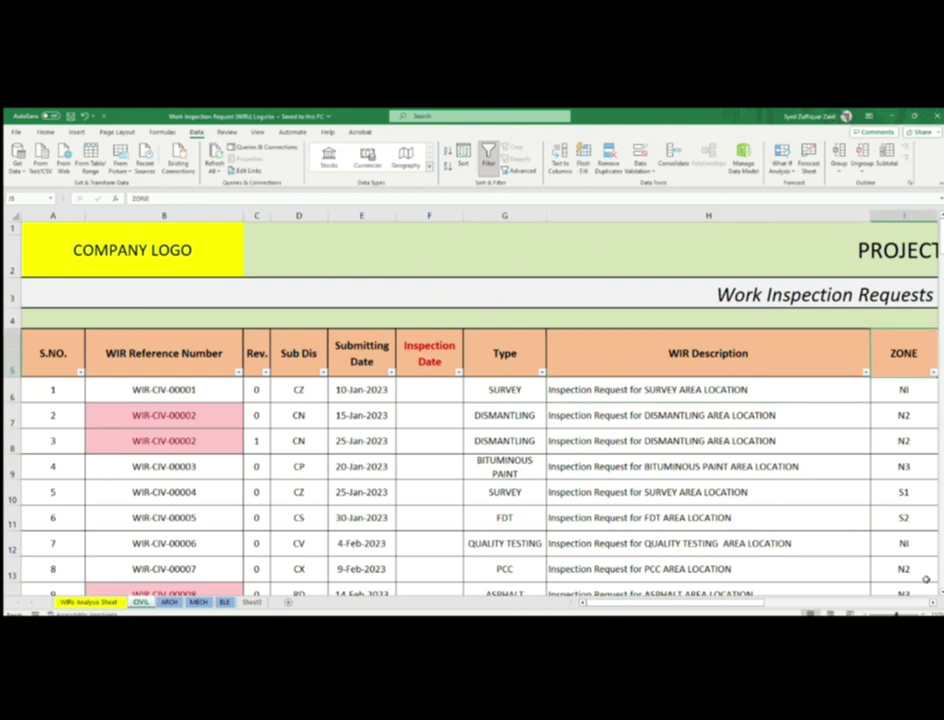
{"action": "scroll", "coordinate": [690, 443], "scroll_direction": "right", "scroll_amount": 5}
{"action": "scroll", "coordinate": [445, 417], "scroll_direction": "right", "scroll_amount": 1}
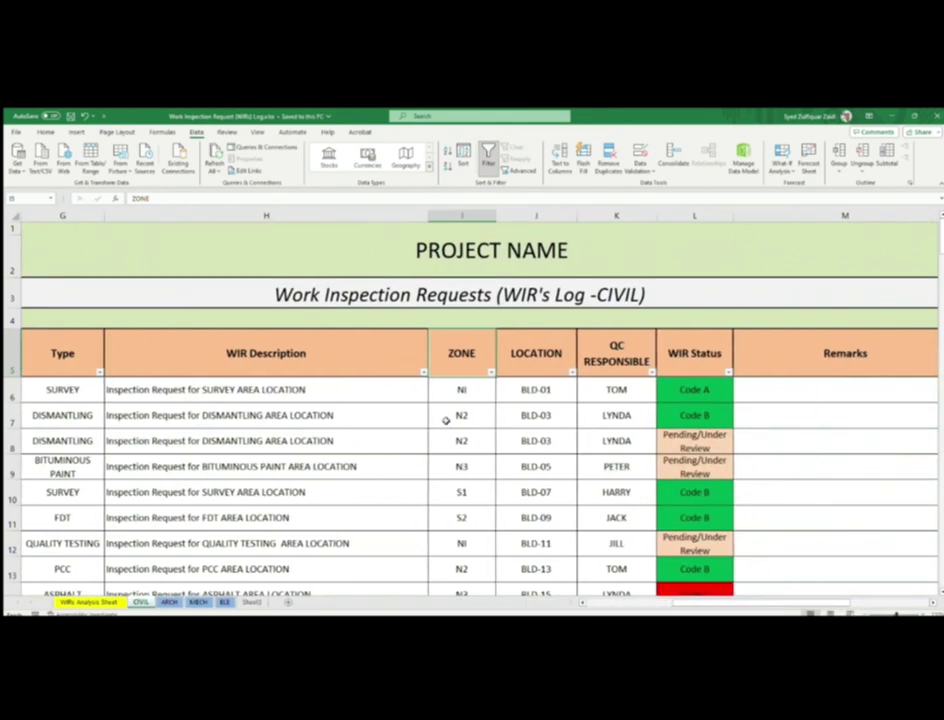
{"action": "left_click", "coordinate": [465, 390]}
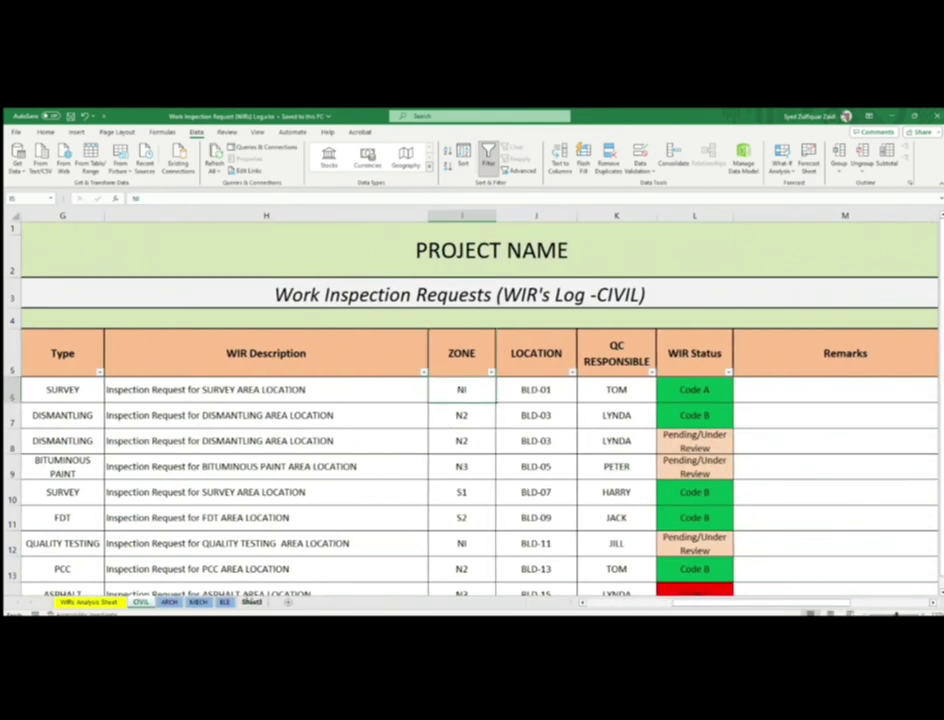
{"action": "left_click", "coordinate": [252, 602]}
{"action": "left_click_drag", "start_coordinate": [423, 334], "coordinate": [561, 331]}
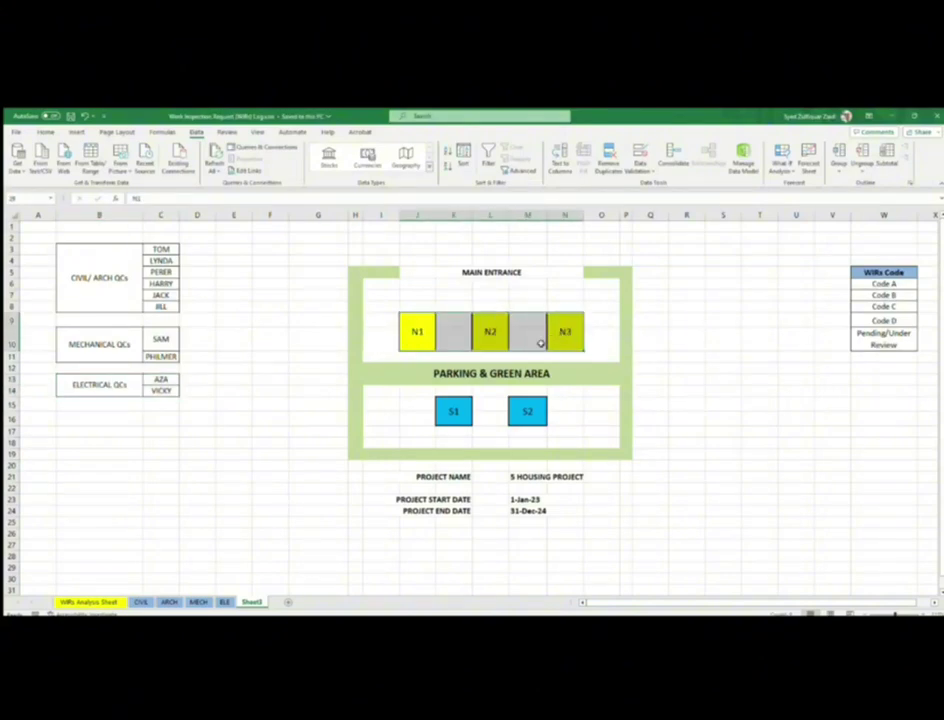
{"action": "left_click_drag", "start_coordinate": [455, 409], "coordinate": [538, 411]}
{"action": "left_click", "coordinate": [141, 602]}
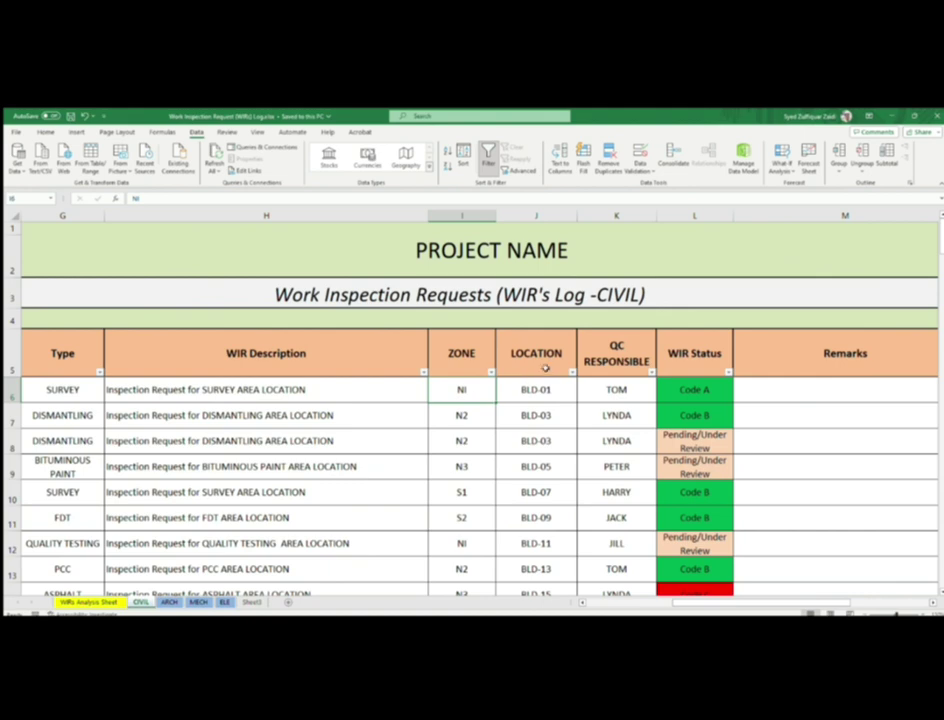
Step: Examine the LOCATION and QC RESPONSIBLE entries of the first records in the CIVIL log
{"action": "left_click", "coordinate": [515, 393]}
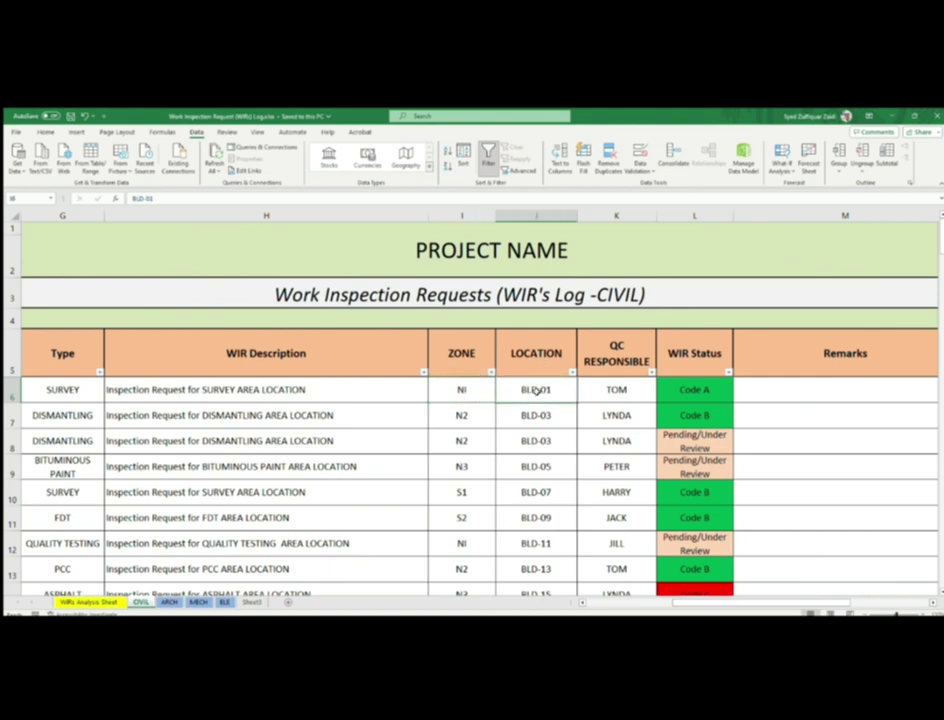
{"action": "left_click", "coordinate": [575, 408]}
{"action": "key", "text": "Right"}
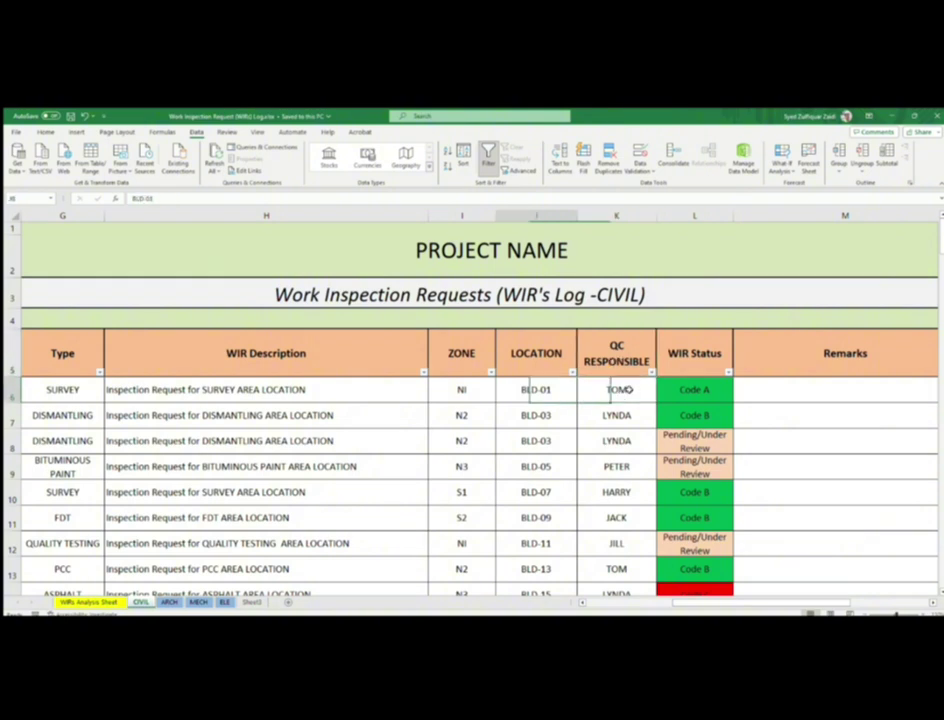
{"action": "key", "text": "Down"}
{"action": "key", "text": "Down"}
{"action": "key", "text": "Down"}
{"action": "key", "text": "Down"}
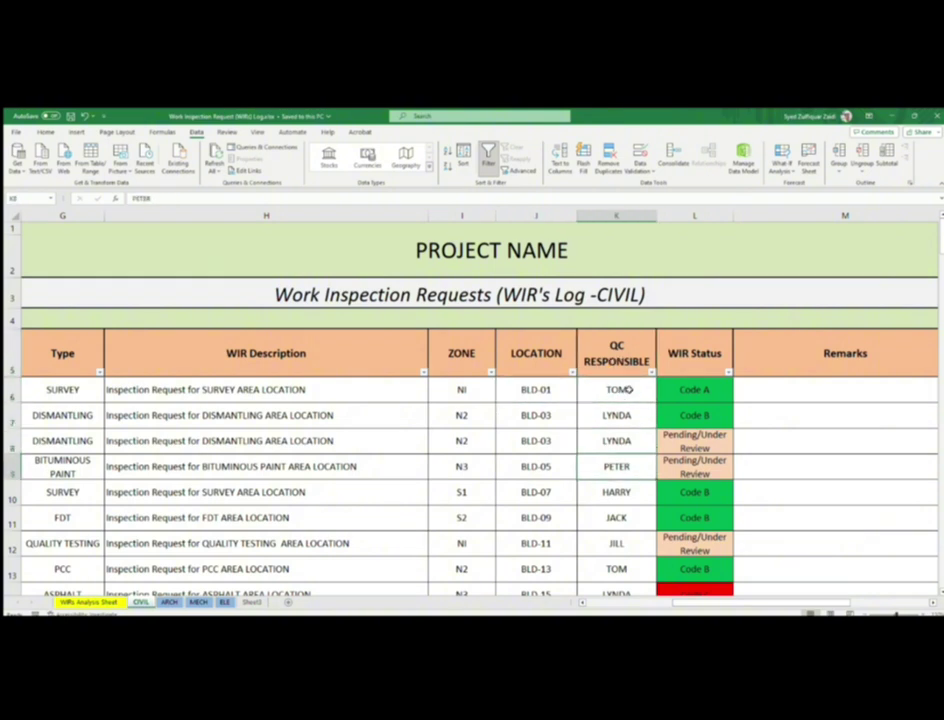
{"action": "key", "text": "ctrl+Up"}
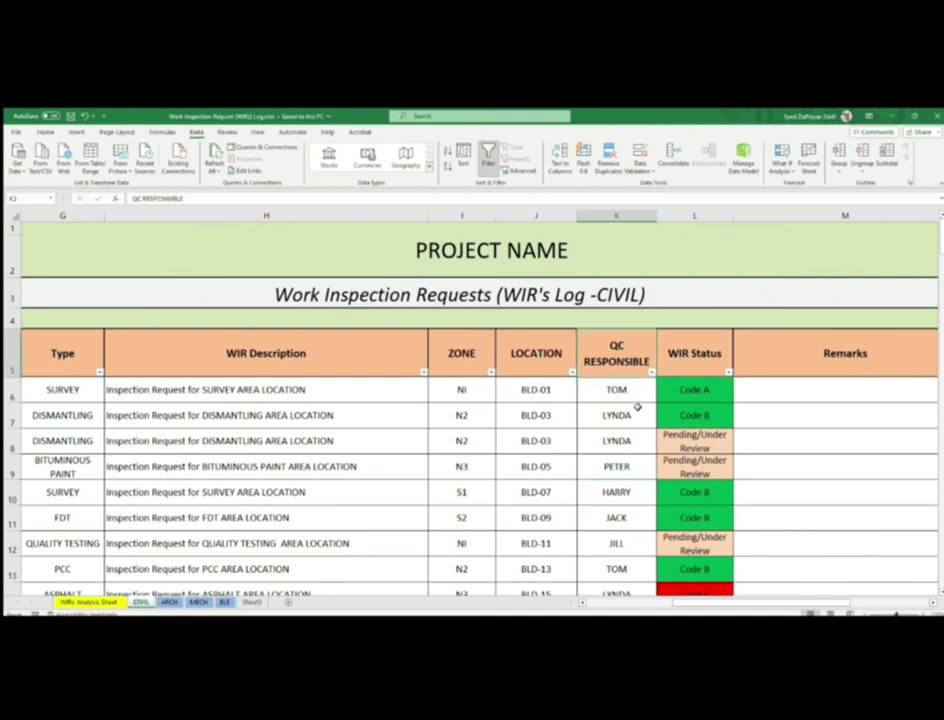
Step: Examine the WIR Status column with its first record's code, and the Remarks heading
{"action": "key", "text": "Right"}
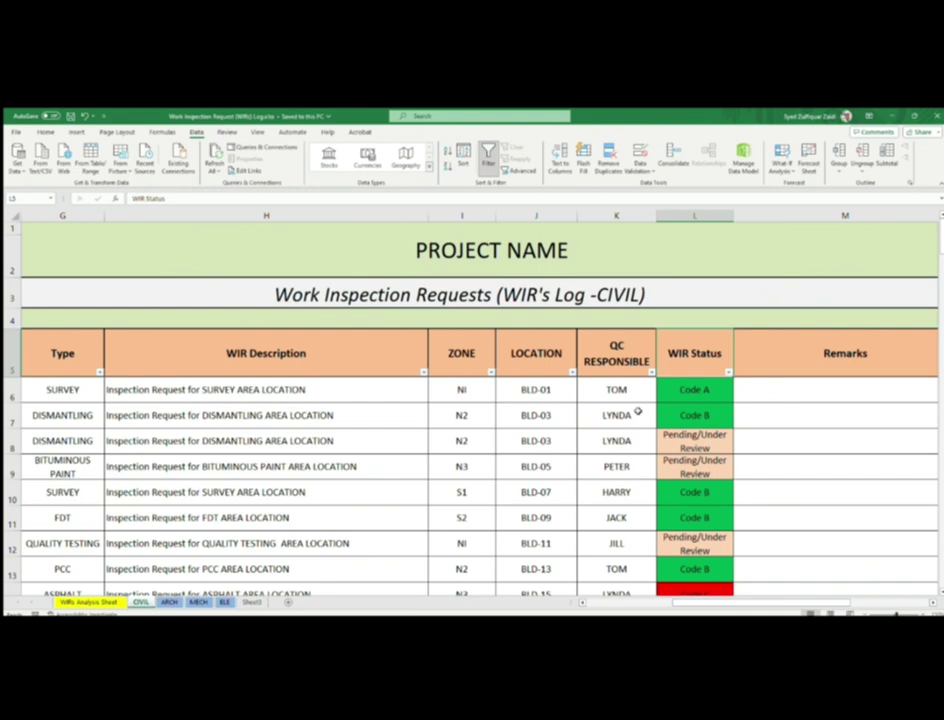
{"action": "left_click", "coordinate": [707, 395]}
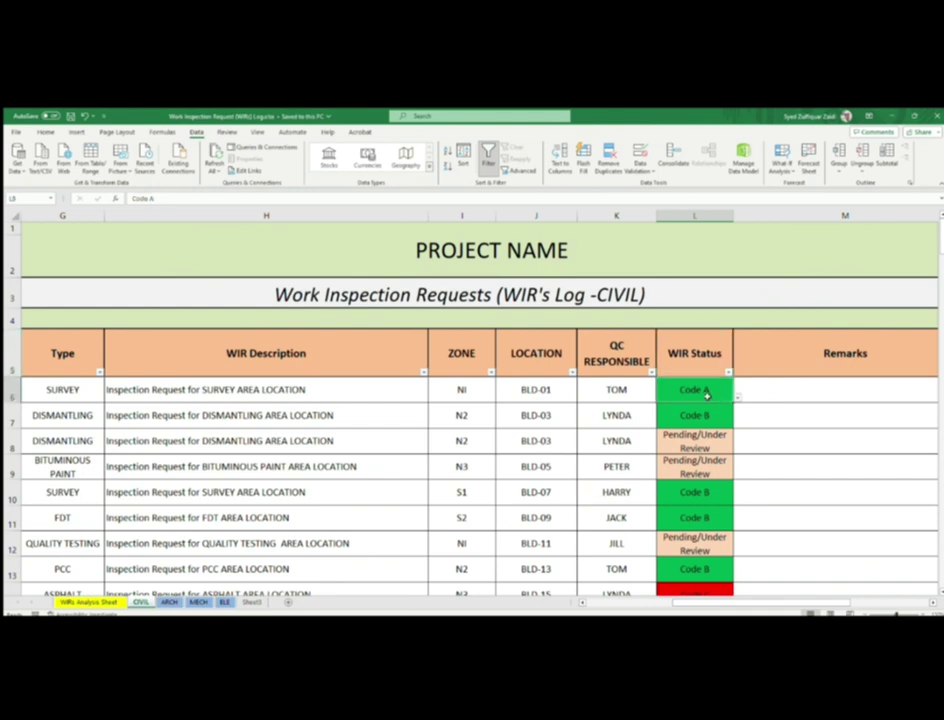
{"action": "key", "text": "Up"}
{"action": "key", "text": "Right"}
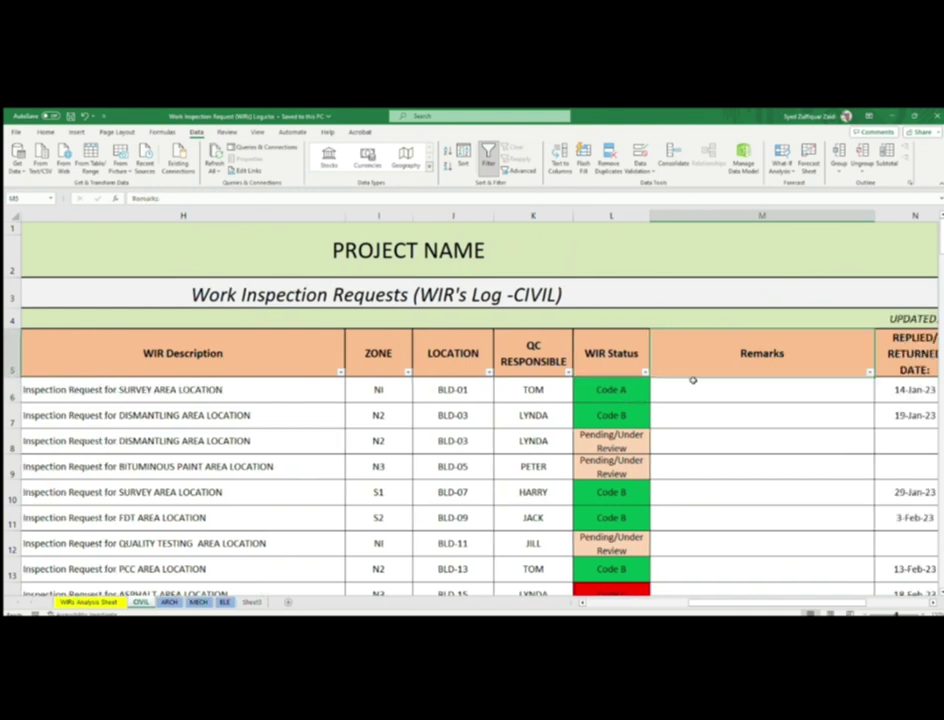
Step: Go through the headings REPLIED/RETURNED DATE, Rejection Root Cause, SUB DISCIPLINE and LATEST REVISION
{"action": "key", "text": "Right"}
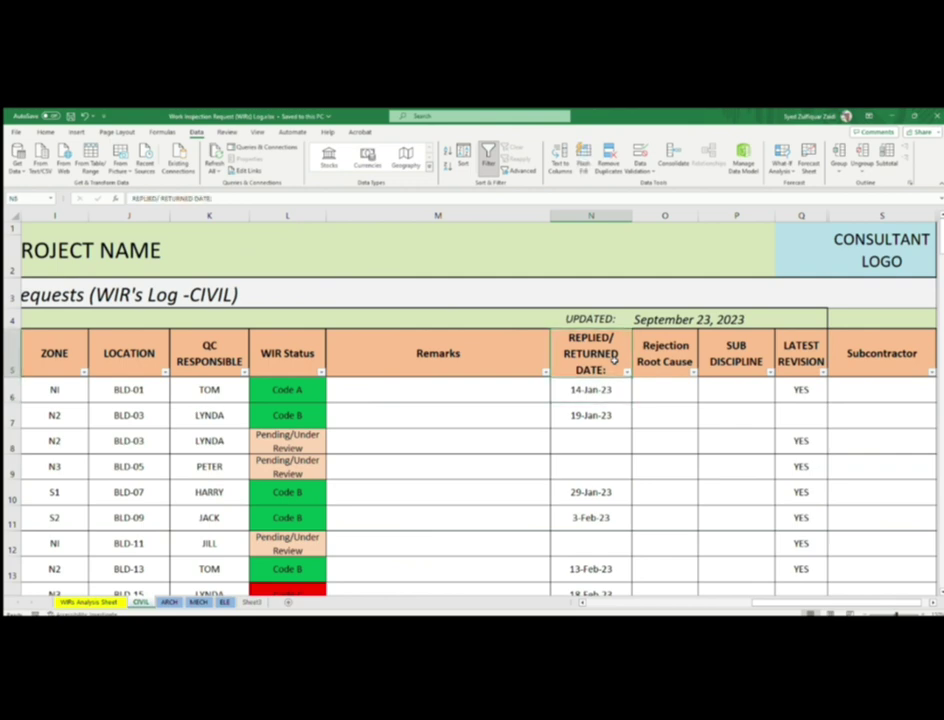
{"action": "key", "text": "Right"}
{"action": "key", "text": "Right"}
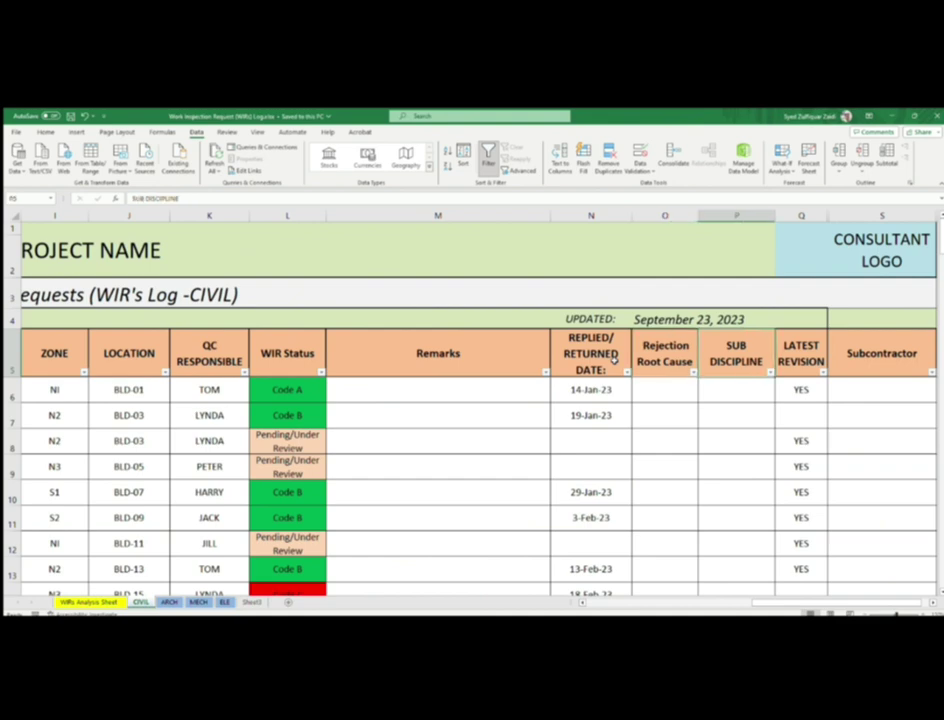
{"action": "key", "text": "Right"}
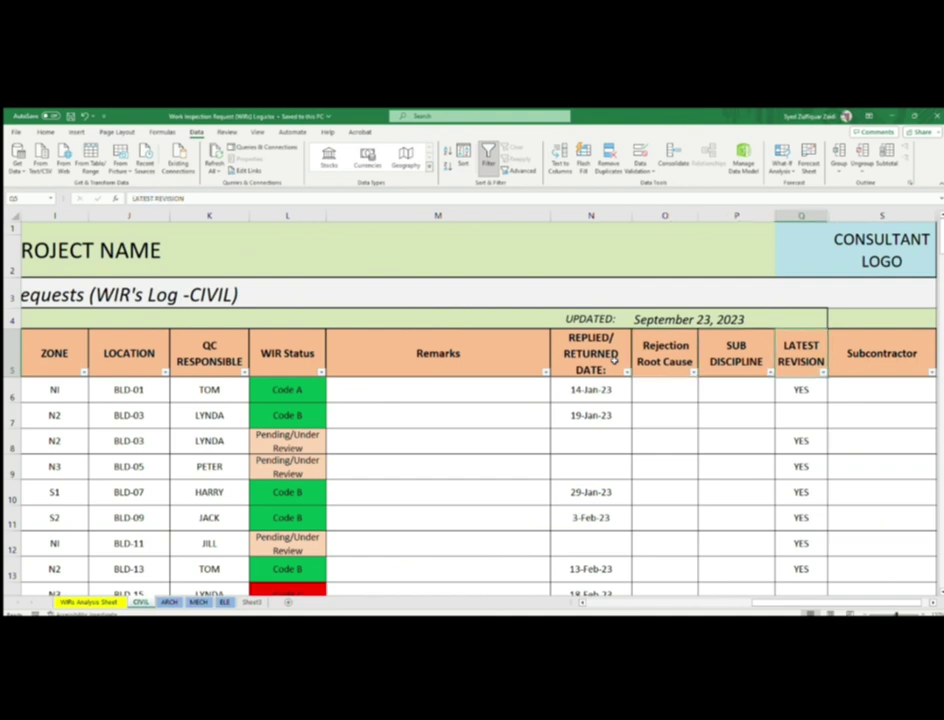
Step: Look through the first rows of the Subcontractor column and return to the LATEST REVISION heading
{"action": "key", "text": "Right"}
{"action": "scroll", "coordinate": [614, 358], "scroll_direction": "right", "scroll_amount": 1}
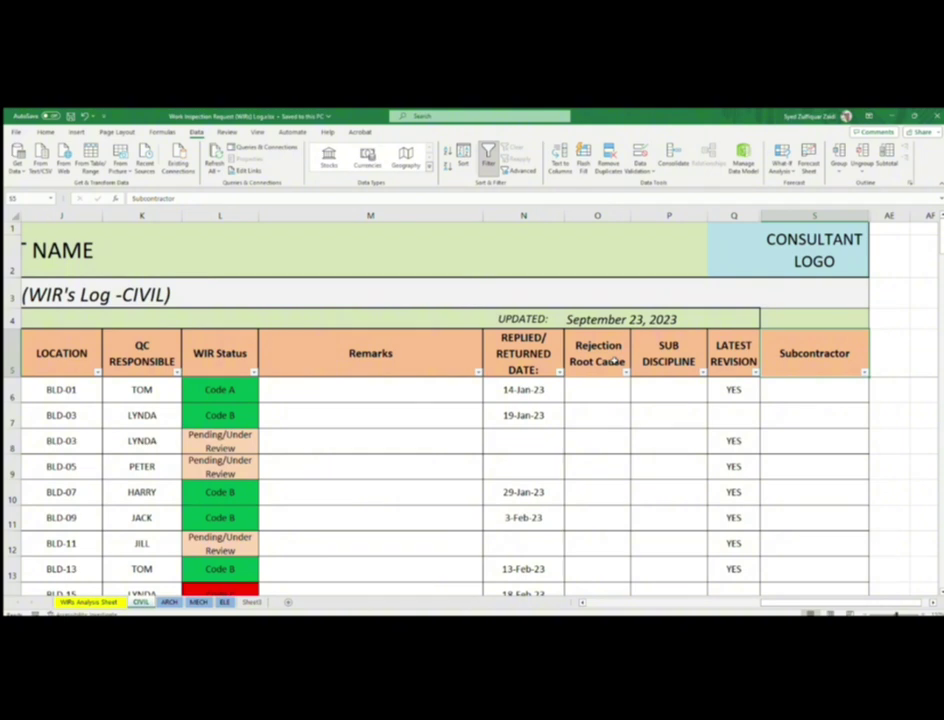
{"action": "key", "text": "Down"}
{"action": "key", "text": "Down"}
{"action": "key", "text": "Down"}
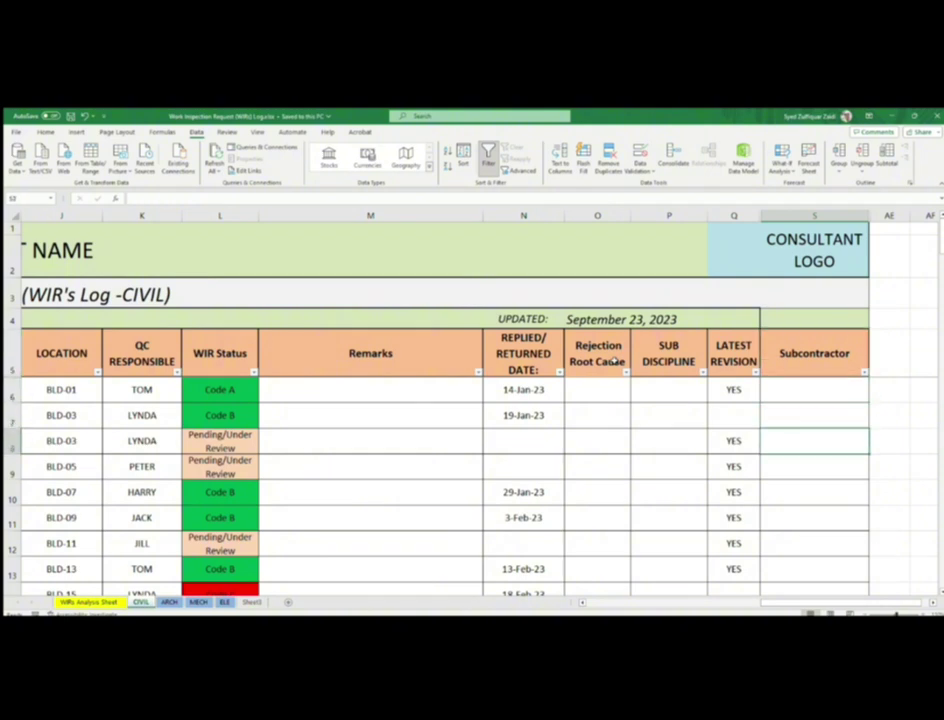
{"action": "key", "text": "Up"}
{"action": "key", "text": "Up"}
{"action": "key", "text": "Up"}
{"action": "key", "text": "Left"}
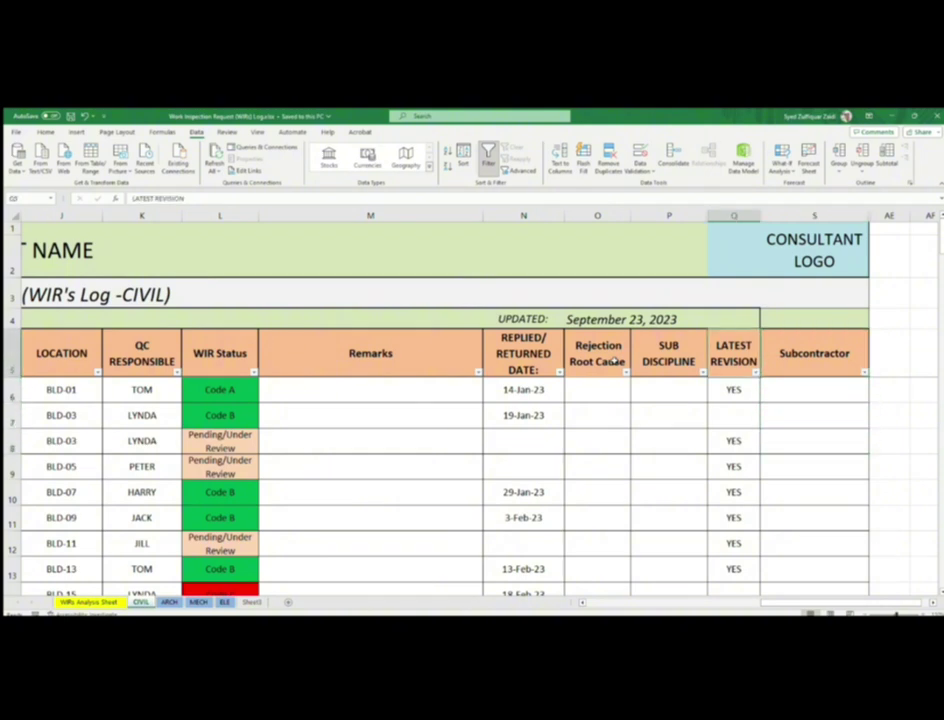
Step: Examine the first record's LATEST REVISION formula and compare the two WIR-CIV-00002 rows across all columns
{"action": "key", "text": "Down"}
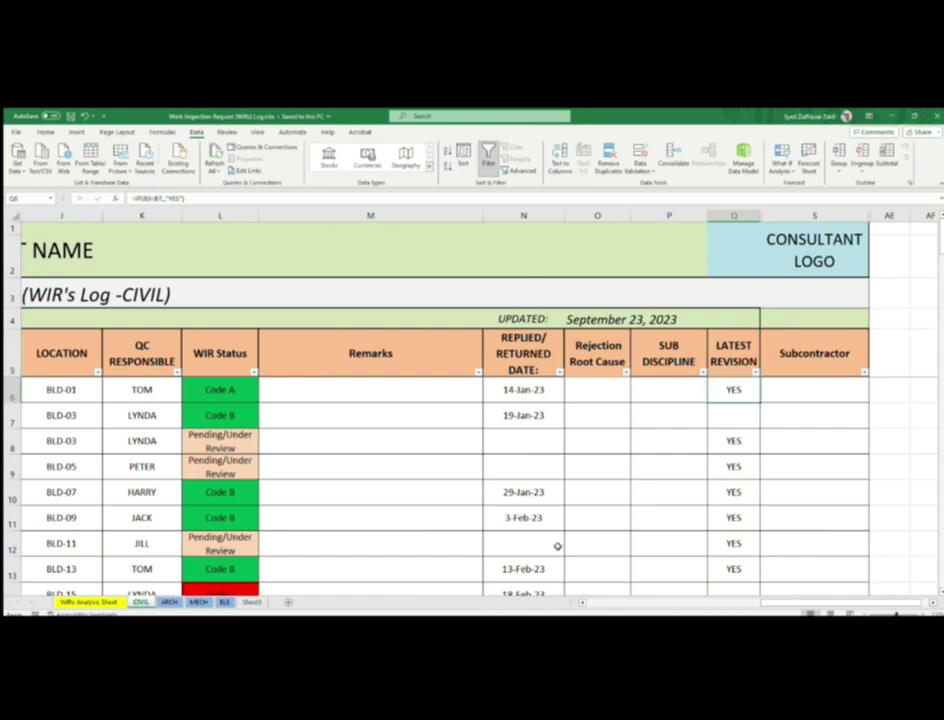
{"action": "left_click_drag", "start_coordinate": [815, 603], "coordinate": [622, 604]}
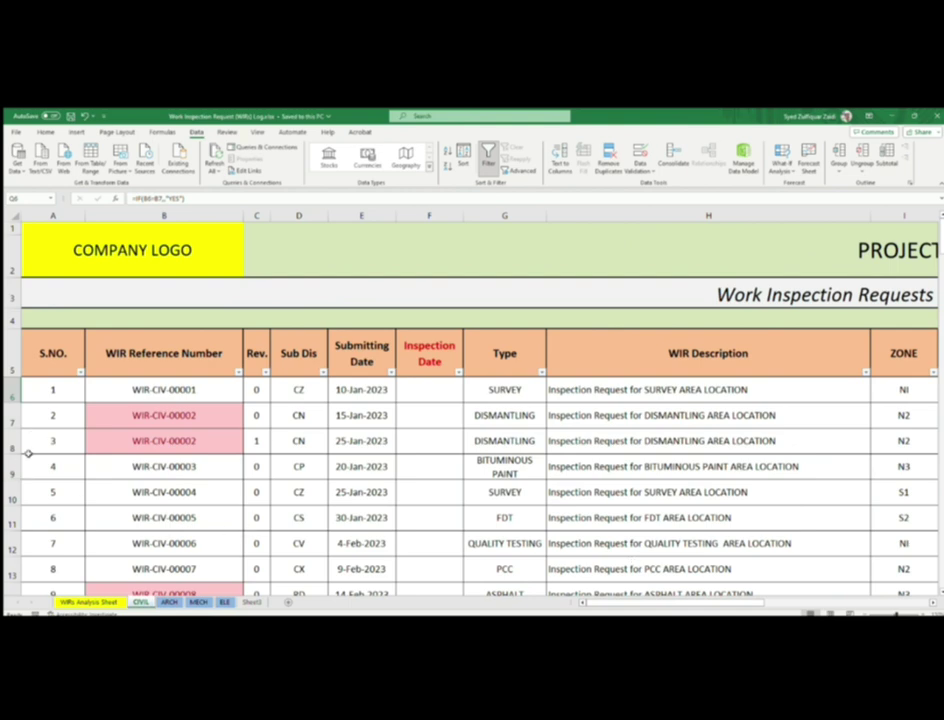
{"action": "left_click_drag", "start_coordinate": [13, 415], "coordinate": [13, 432]}
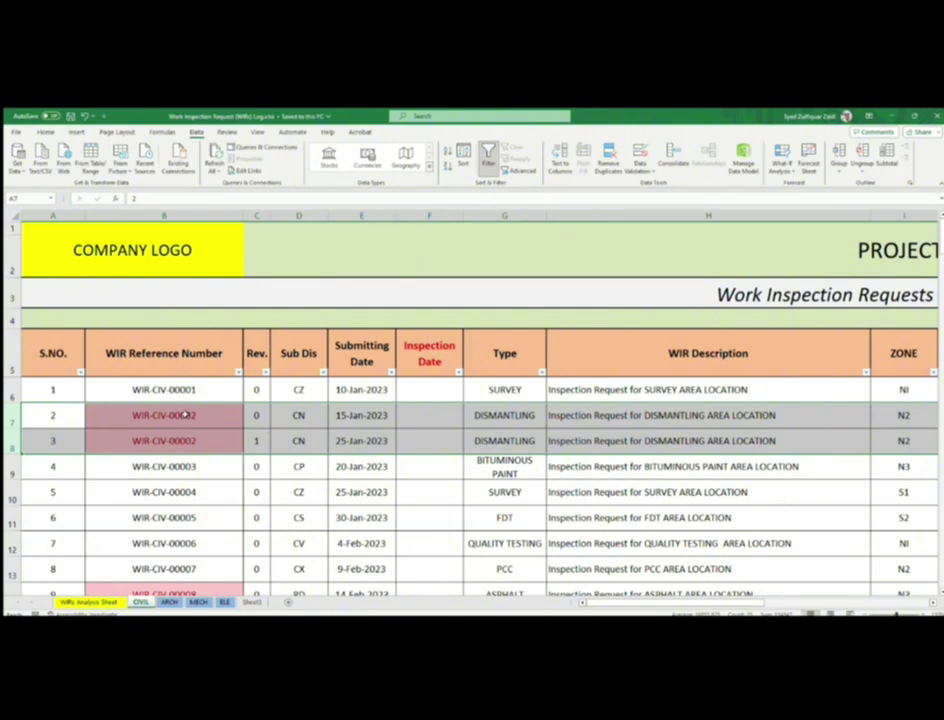
{"action": "left_click_drag", "start_coordinate": [637, 603], "coordinate": [802, 604]}
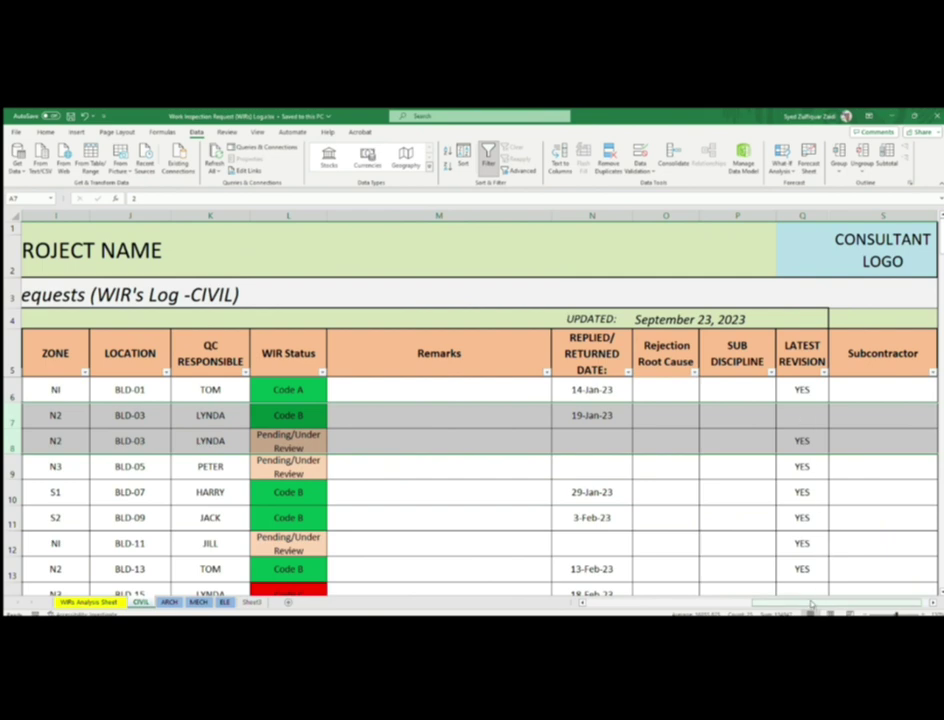
{"action": "left_click_drag", "start_coordinate": [810, 603], "coordinate": [640, 603]}
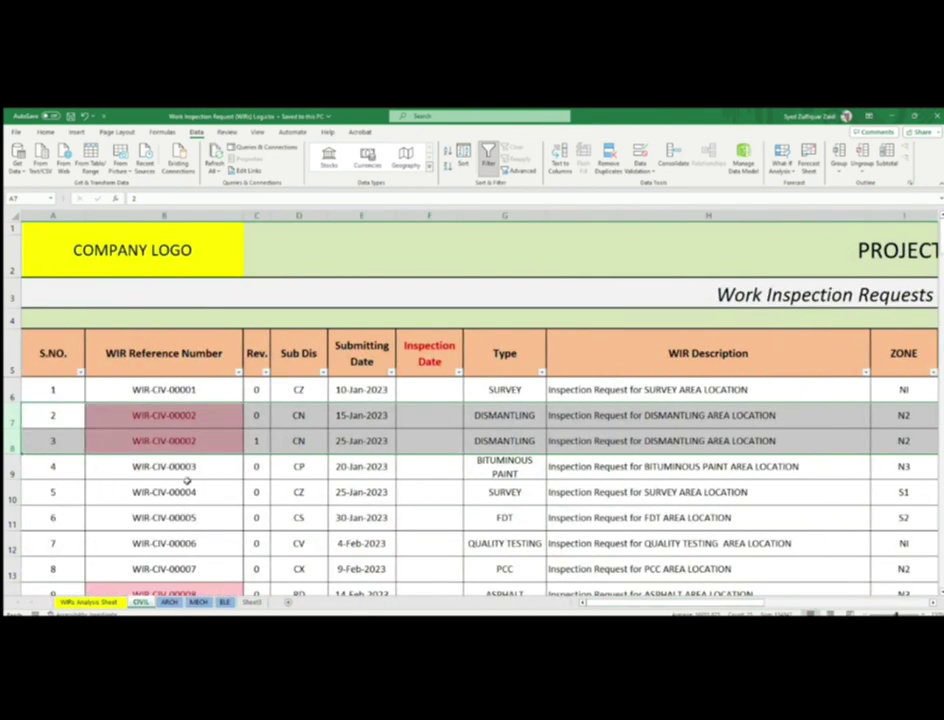
Step: Copy reference number WIR-CIV-00050 into the empty row below the last CIVIL record and enter revision 1
{"action": "scroll", "coordinate": [155, 490], "scroll_direction": "down", "scroll_amount": 2}
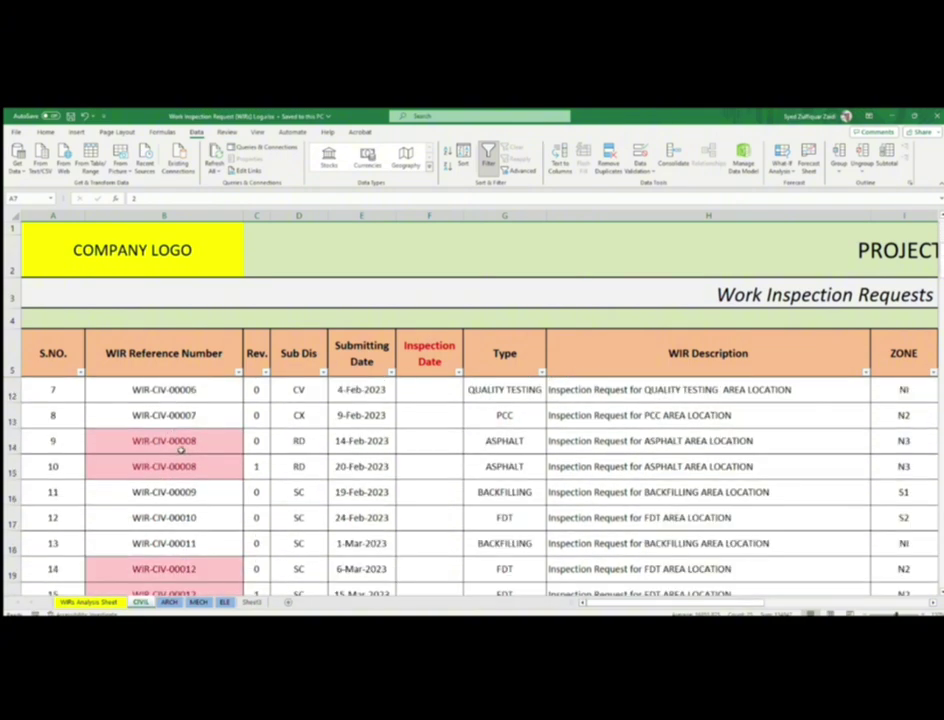
{"action": "scroll", "coordinate": [184, 459], "scroll_direction": "down", "scroll_amount": 12}
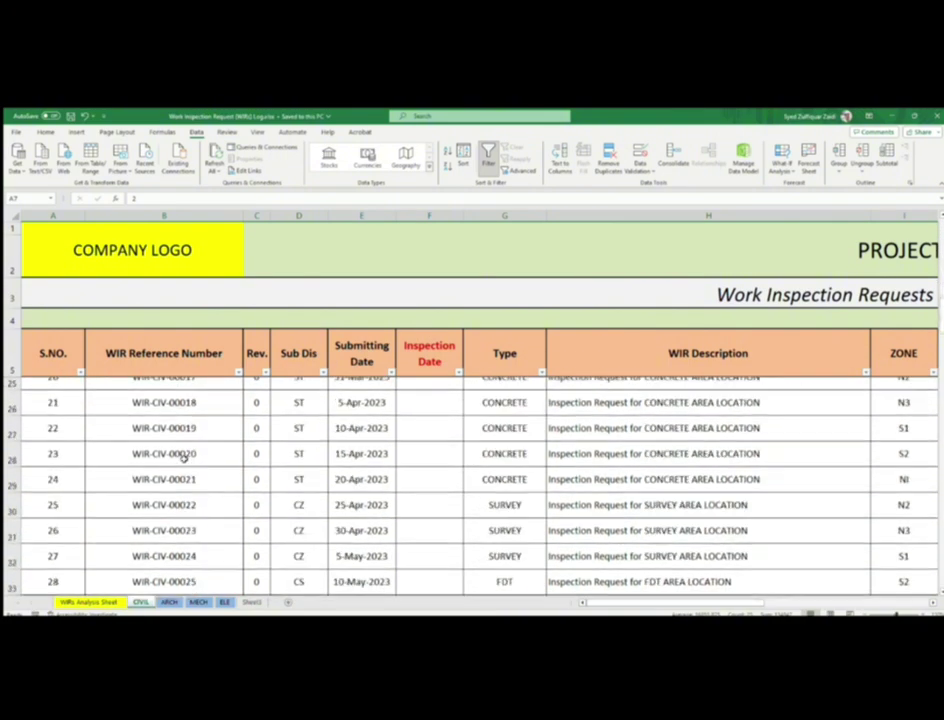
{"action": "scroll", "coordinate": [184, 459], "scroll_direction": "down", "scroll_amount": 3}
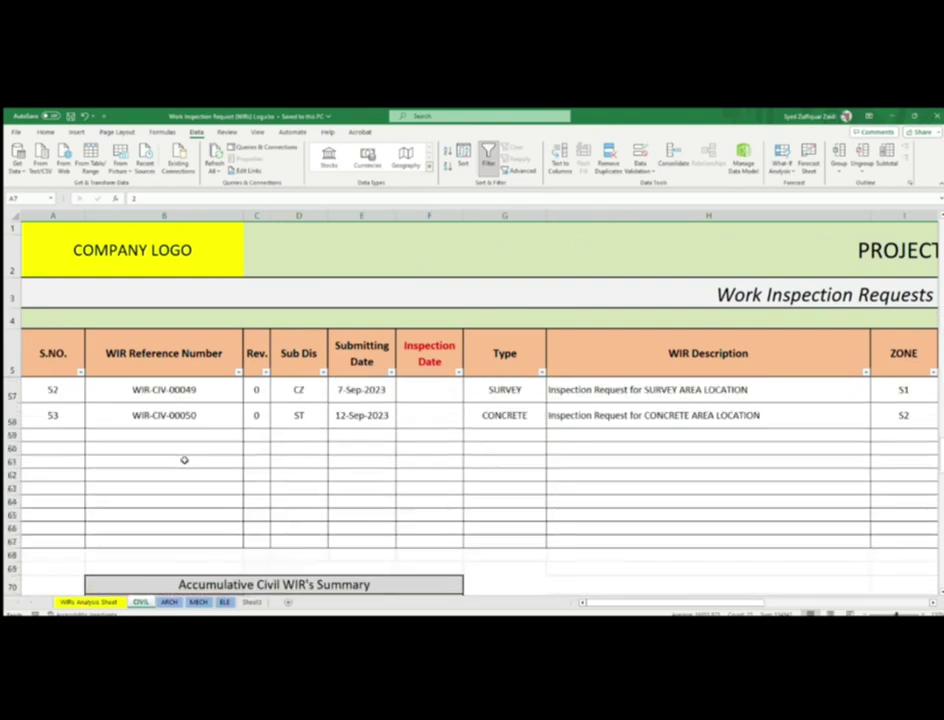
{"action": "scroll", "coordinate": [184, 459], "scroll_direction": "up", "scroll_amount": 2}
{"action": "scroll", "coordinate": [184, 459], "scroll_direction": "down", "scroll_amount": 1}
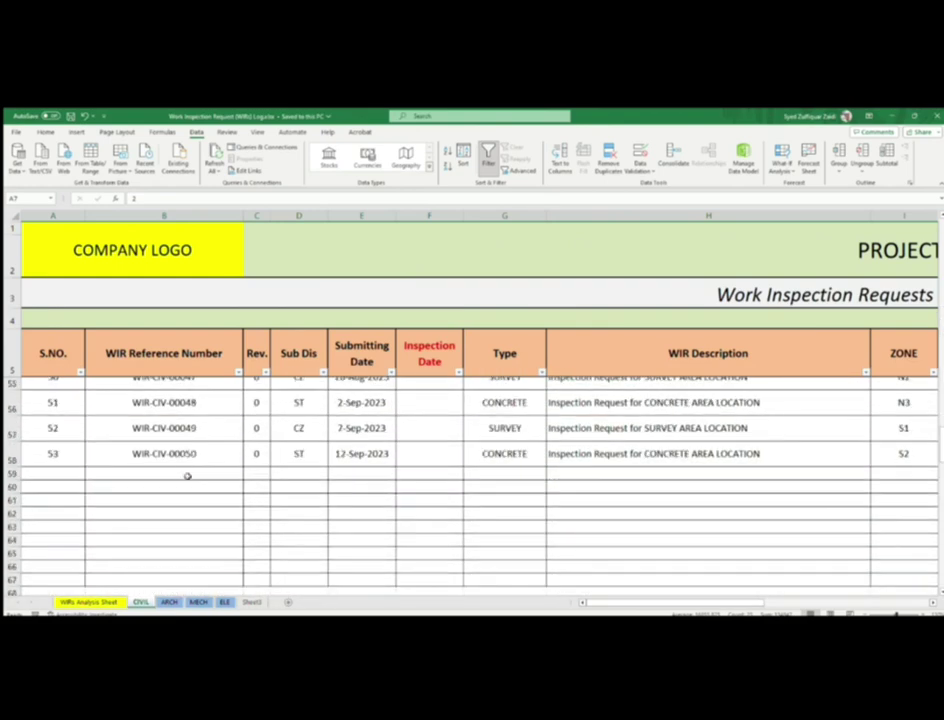
{"action": "left_click", "coordinate": [186, 474]}
{"action": "left_click", "coordinate": [196, 453]}
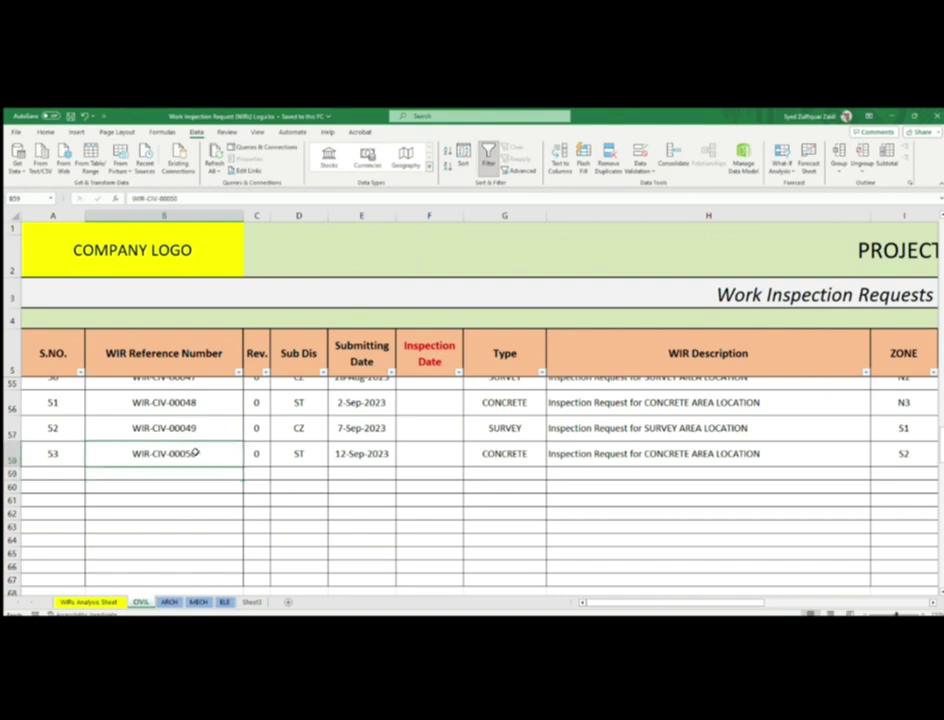
{"action": "left_click", "coordinate": [204, 476]}
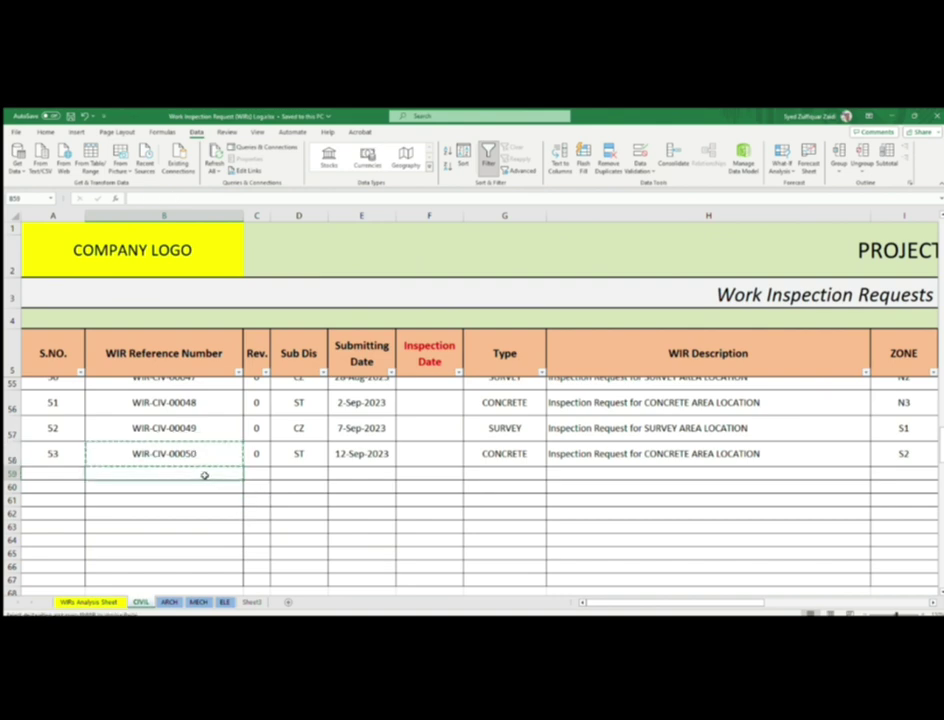
{"action": "key", "text": "ctrl+d"}
{"action": "key", "text": "Right"}
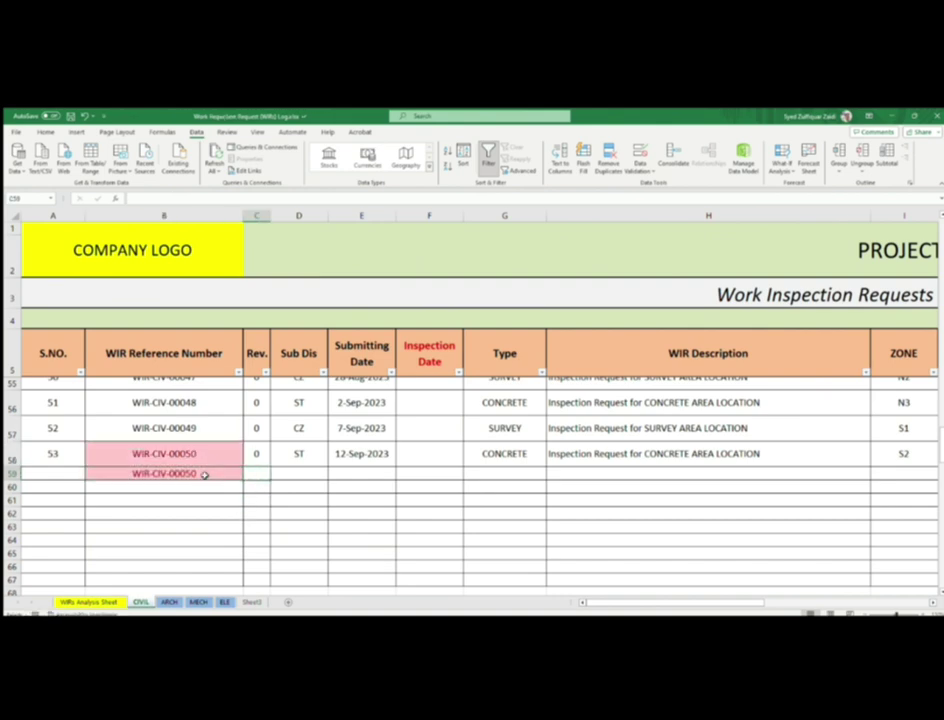
{"action": "type", "text": "1"}
{"action": "key", "text": "Tab"}
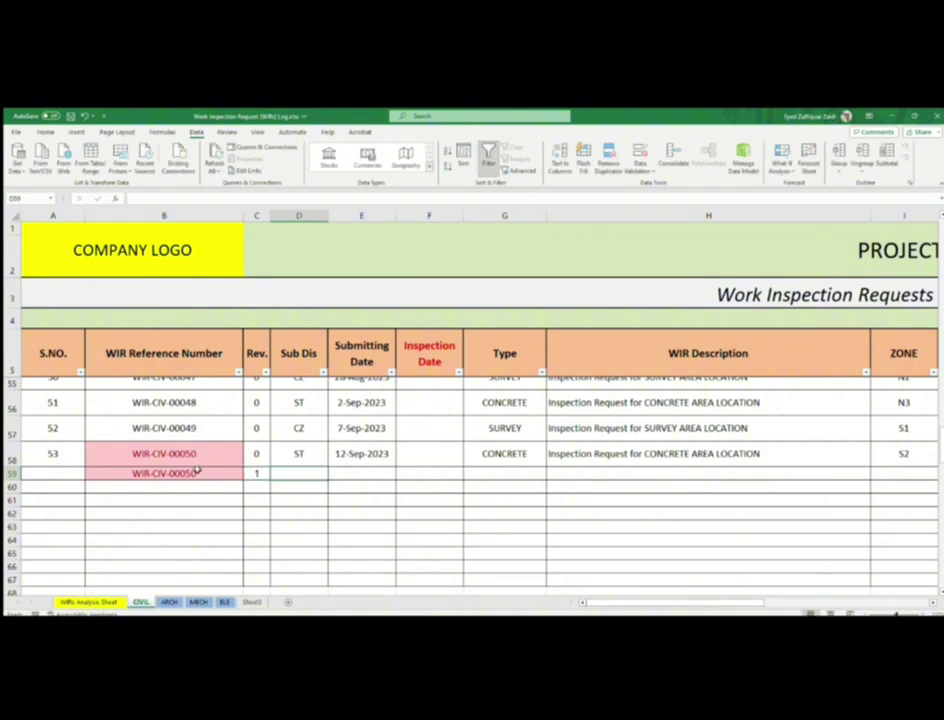
Step: Apply a Duplicate Values highlighting rule with Light Red Fill with Dark Red Text to the WIR Reference Number cells down to row 67
{"action": "left_click", "coordinate": [200, 474]}
{"action": "scroll", "coordinate": [194, 470], "scroll_direction": "down", "scroll_amount": 1}
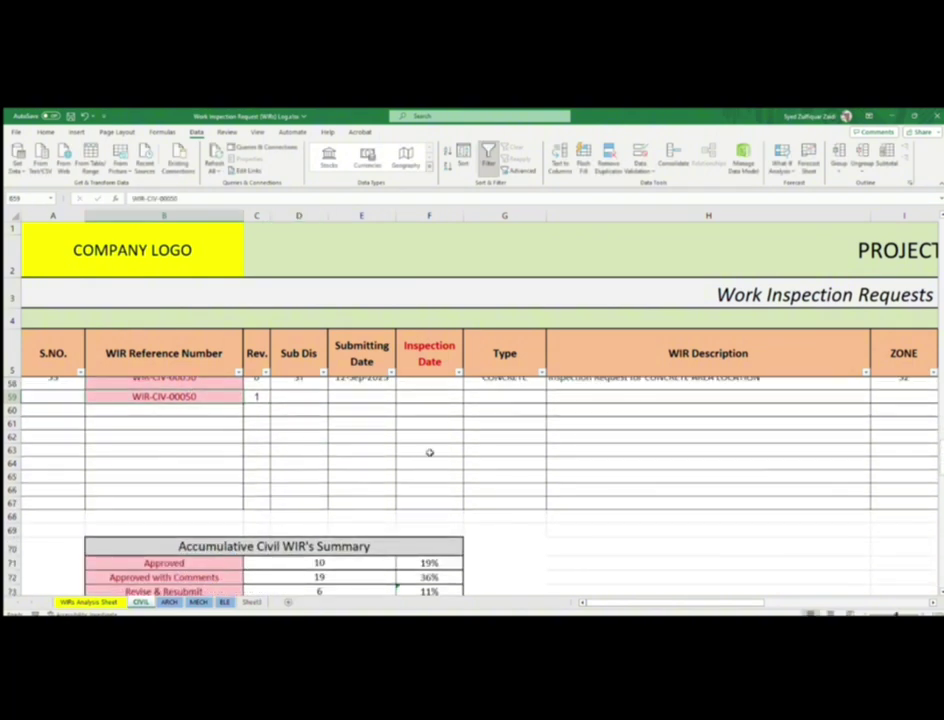
{"action": "scroll", "coordinate": [430, 451], "scroll_direction": "down", "scroll_amount": 1}
{"action": "scroll", "coordinate": [430, 451], "scroll_direction": "up", "scroll_amount": 1}
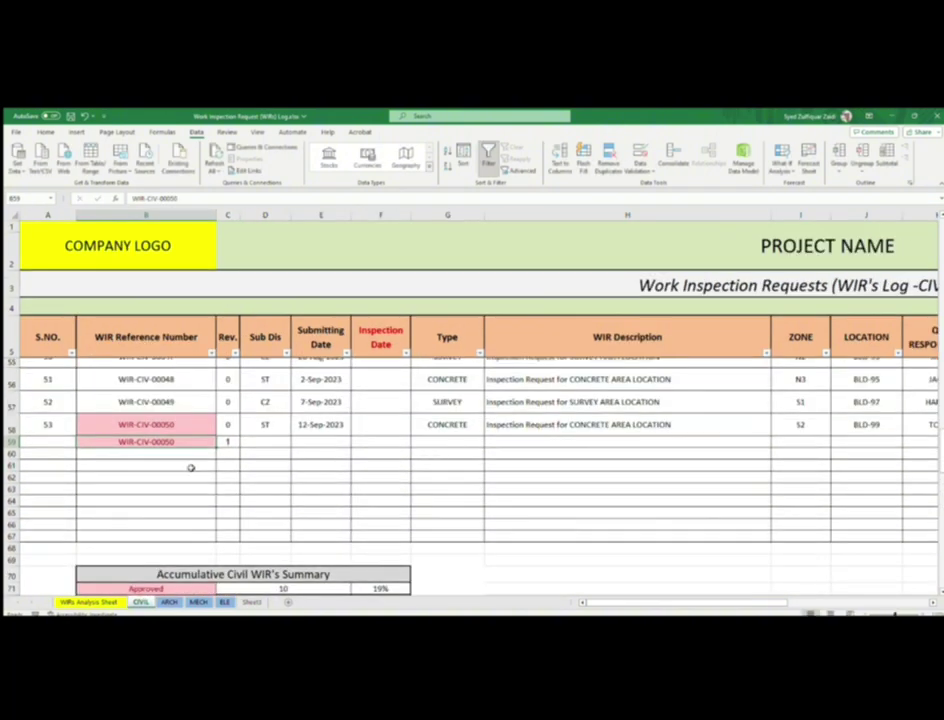
{"action": "scroll", "coordinate": [185, 415], "scroll_direction": "up", "scroll_amount": 5}
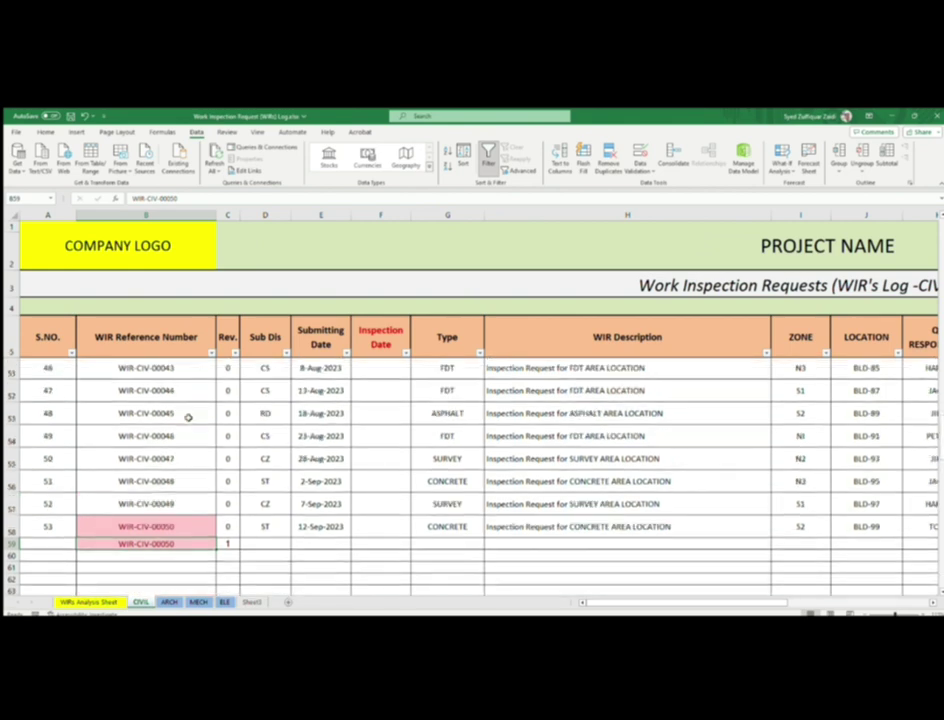
{"action": "scroll", "coordinate": [180, 430], "scroll_direction": "down", "scroll_amount": 6}
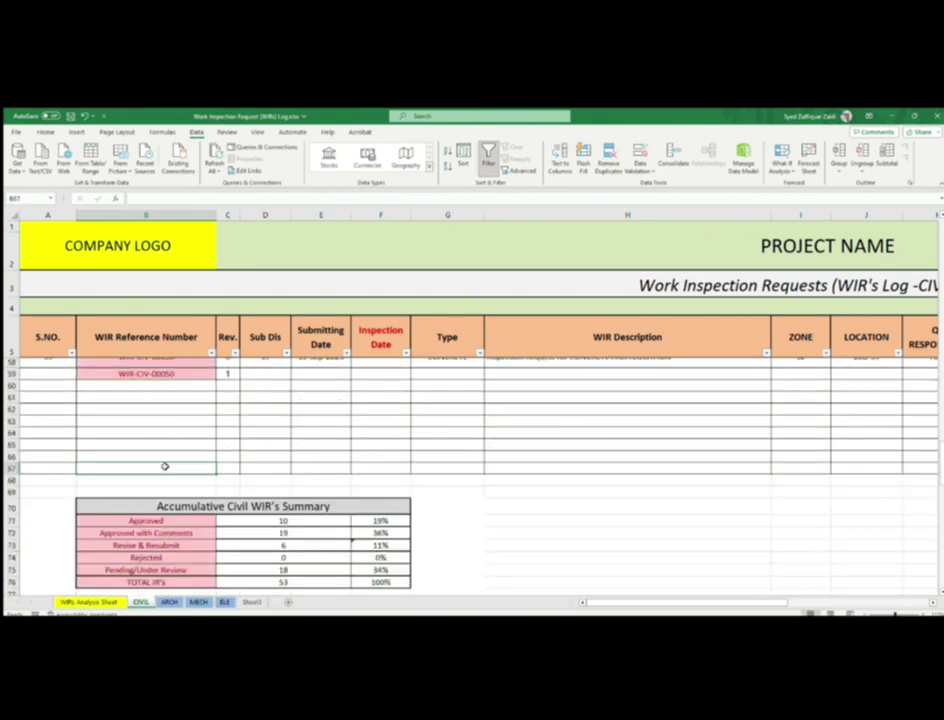
{"action": "mouse_move", "coordinate": [165, 466]}
{"action": "left_mouse_down"}
{"action": "mouse_move", "coordinate": [175, 302]}
{"action": "mouse_move", "coordinate": [169, 375]}
{"action": "mouse_move", "coordinate": [181, 467]}
{"action": "mouse_move", "coordinate": [176, 435]}
{"action": "left_mouse_up"}
{"action": "scroll", "coordinate": [176, 435], "scroll_direction": "up", "scroll_amount": 2}
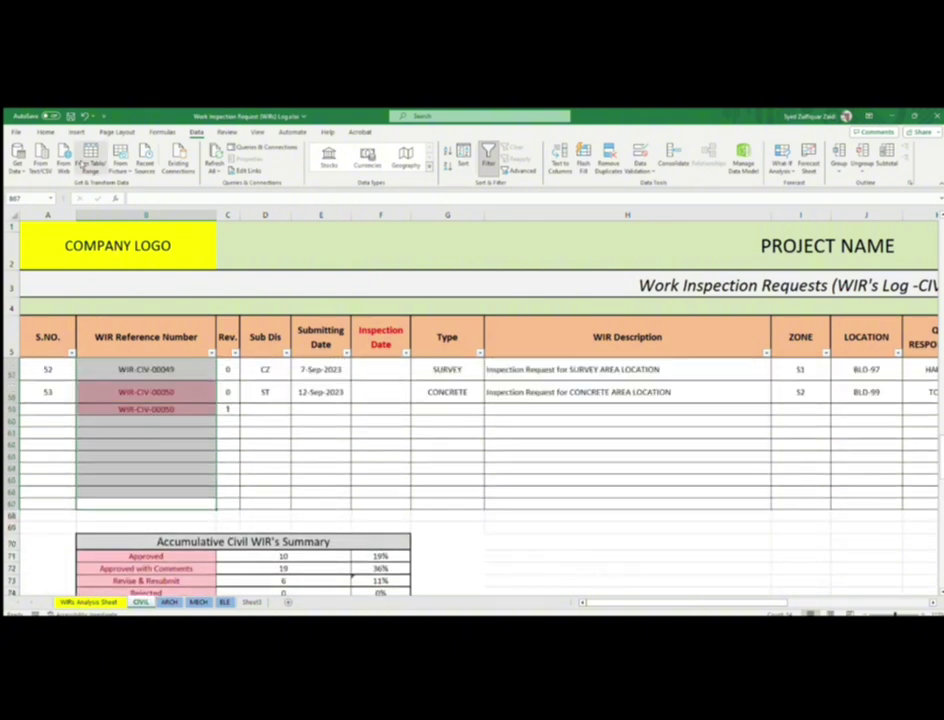
{"action": "left_click", "coordinate": [45, 132]}
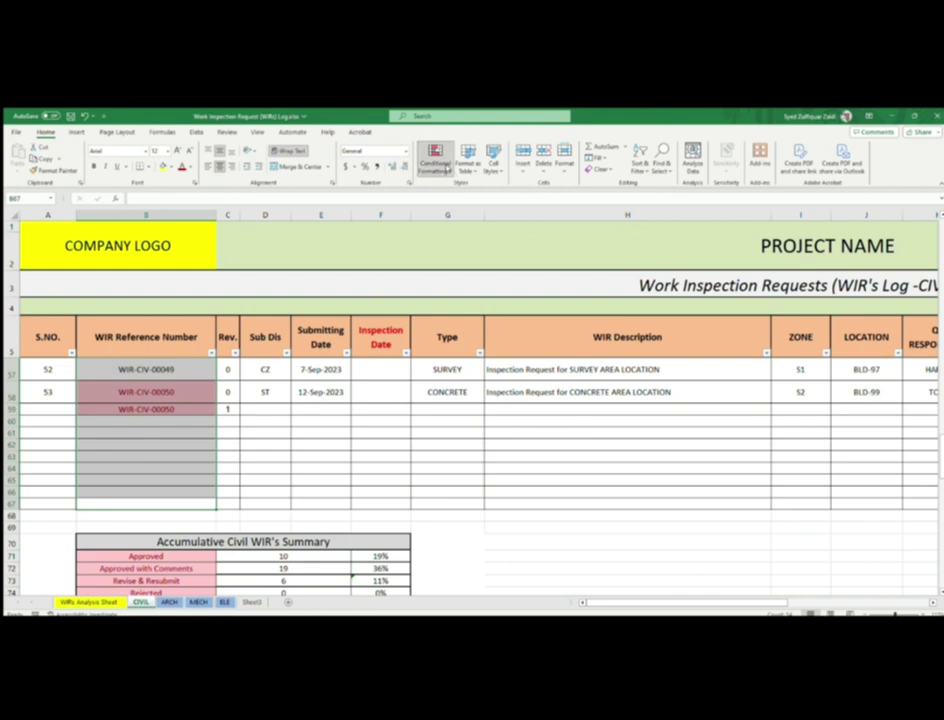
{"action": "left_click", "coordinate": [446, 170]}
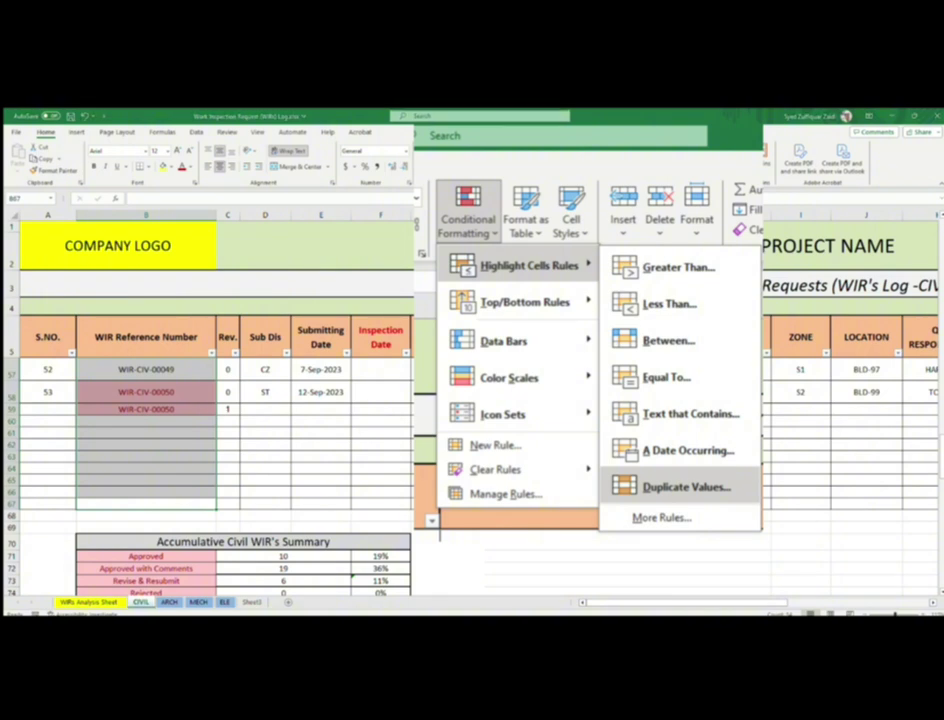
{"action": "key", "text": "Return"}
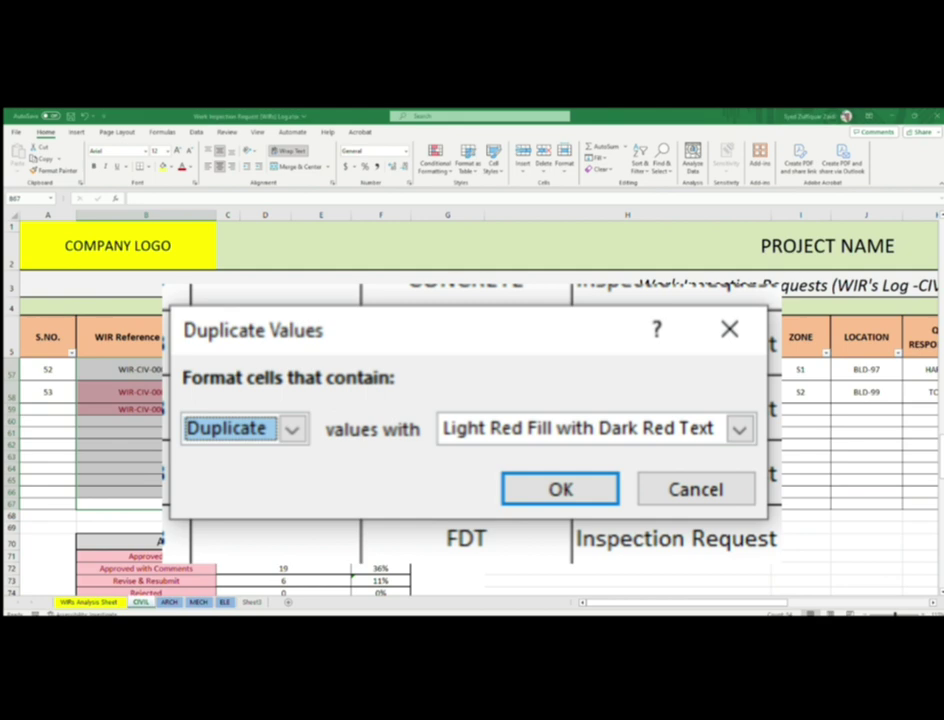
{"action": "key", "text": "Return"}
{"action": "left_click", "coordinate": [185, 418]}
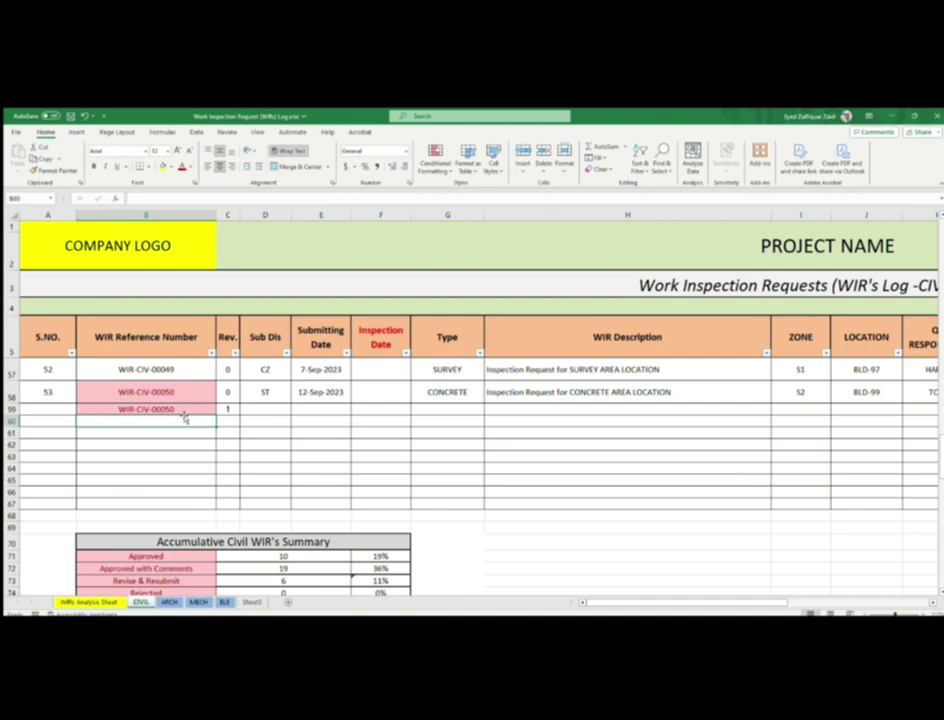
Step: Try to clear the conditional formatting rules from the selected WIR Reference Number cells, from the first record down to row 67
{"action": "left_click", "coordinate": [164, 409]}
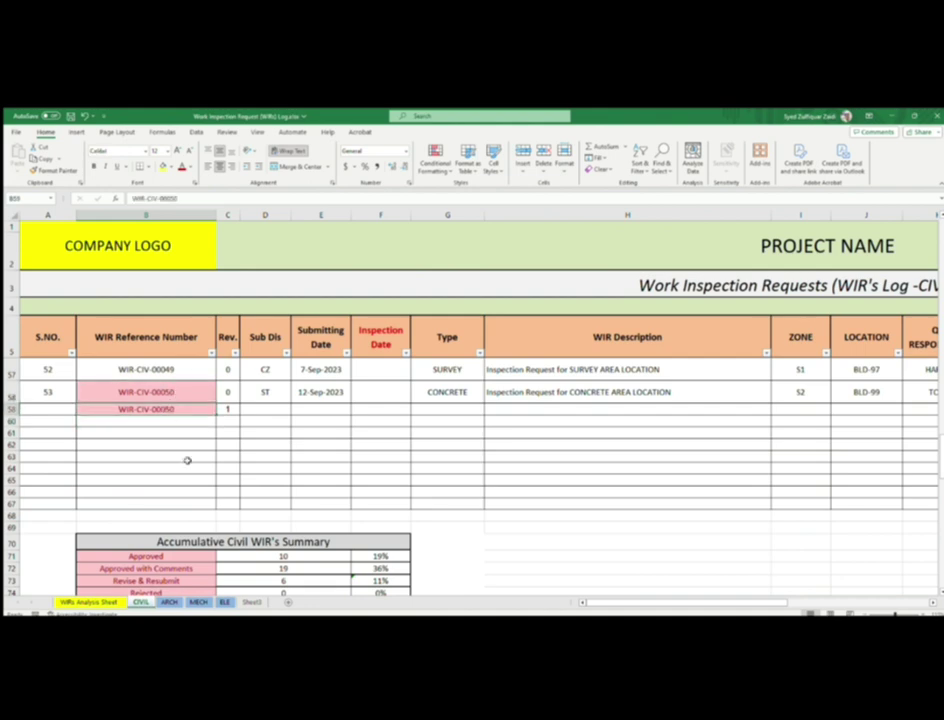
{"action": "scroll", "coordinate": [187, 460], "scroll_direction": "up", "scroll_amount": 1}
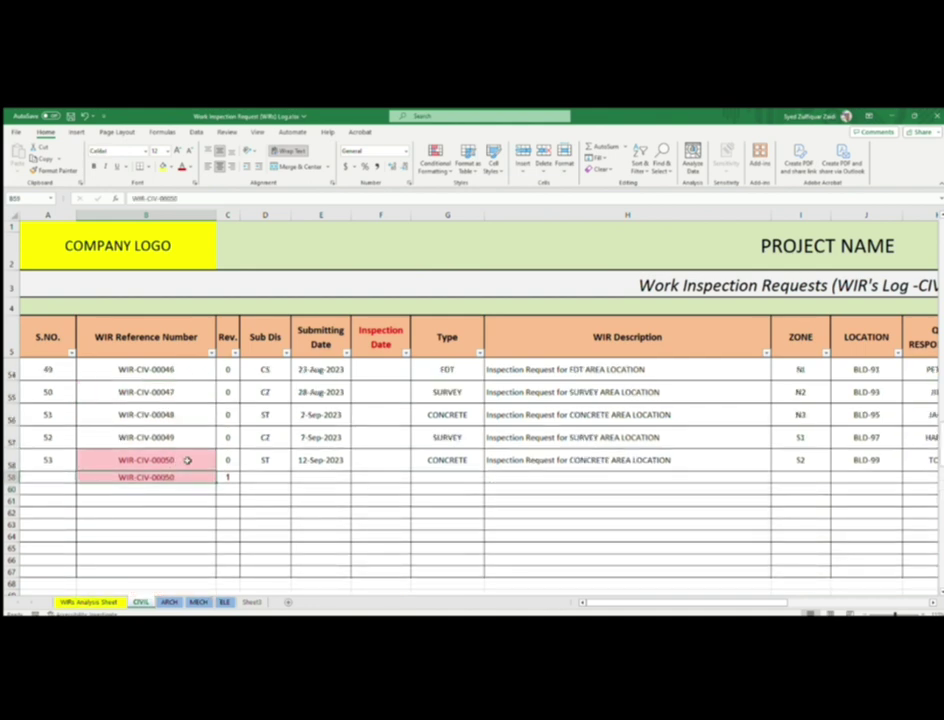
{"action": "scroll", "coordinate": [187, 460], "scroll_direction": "down", "scroll_amount": 1}
{"action": "left_click_drag", "start_coordinate": [150, 392], "coordinate": [180, 370]}
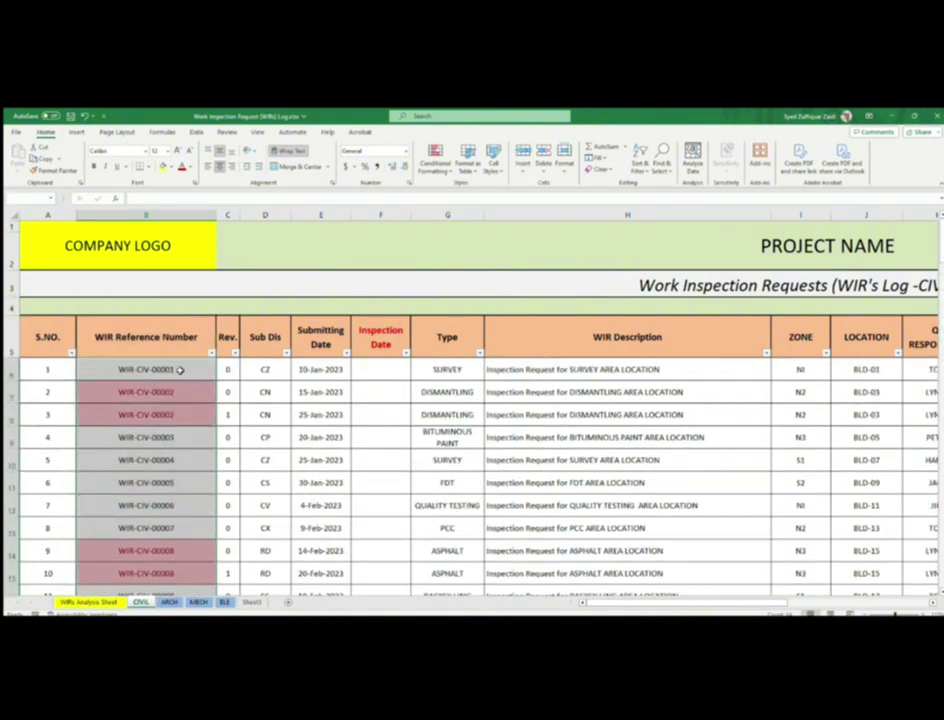
{"action": "scroll", "coordinate": [181, 380], "scroll_direction": "down", "scroll_amount": 15}
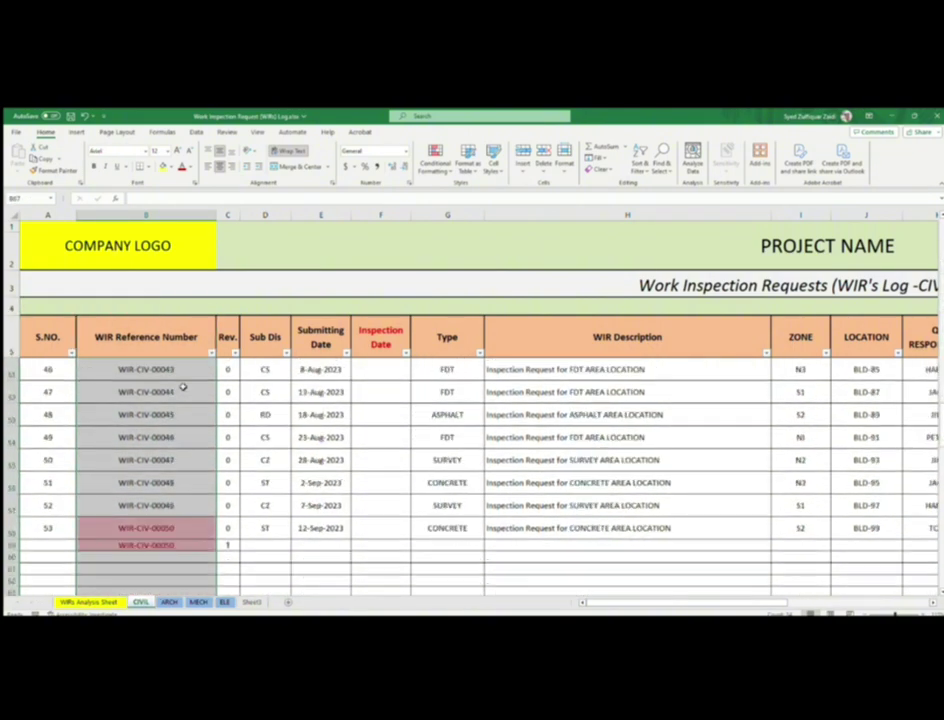
{"action": "scroll", "coordinate": [182, 386], "scroll_direction": "down", "scroll_amount": 2}
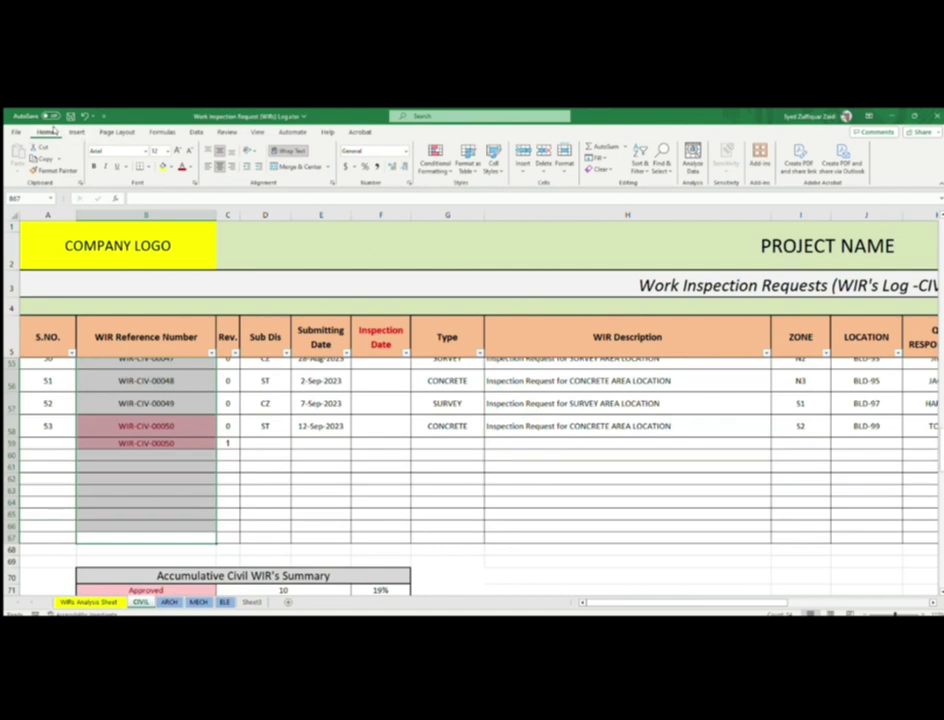
{"action": "left_click", "coordinate": [435, 160]}
{"action": "mouse_move", "coordinate": [451, 303]}
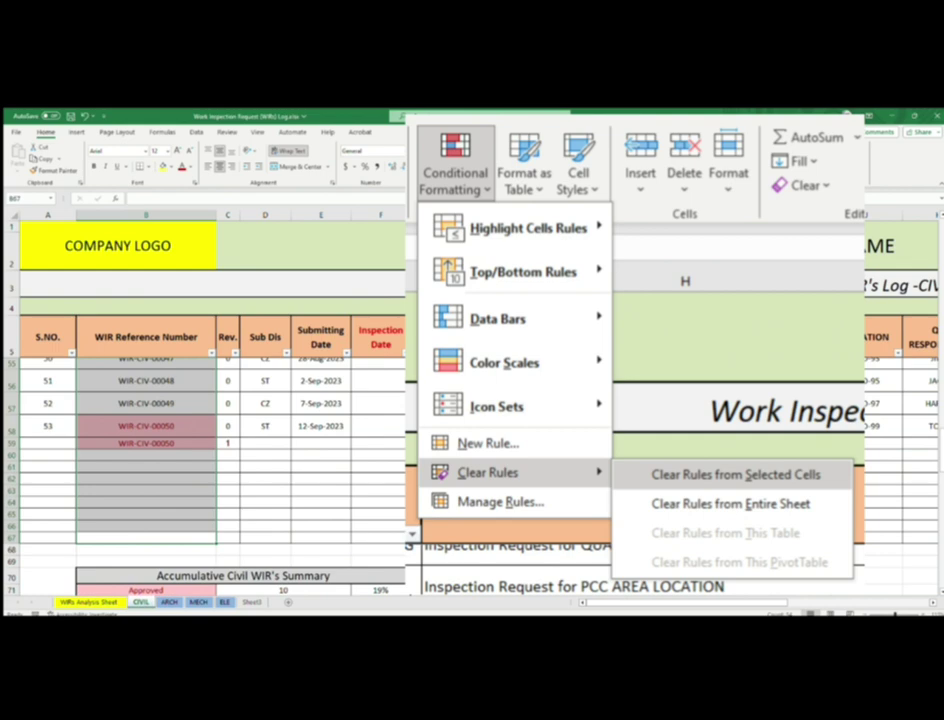
{"action": "left_click", "coordinate": [735, 474]}
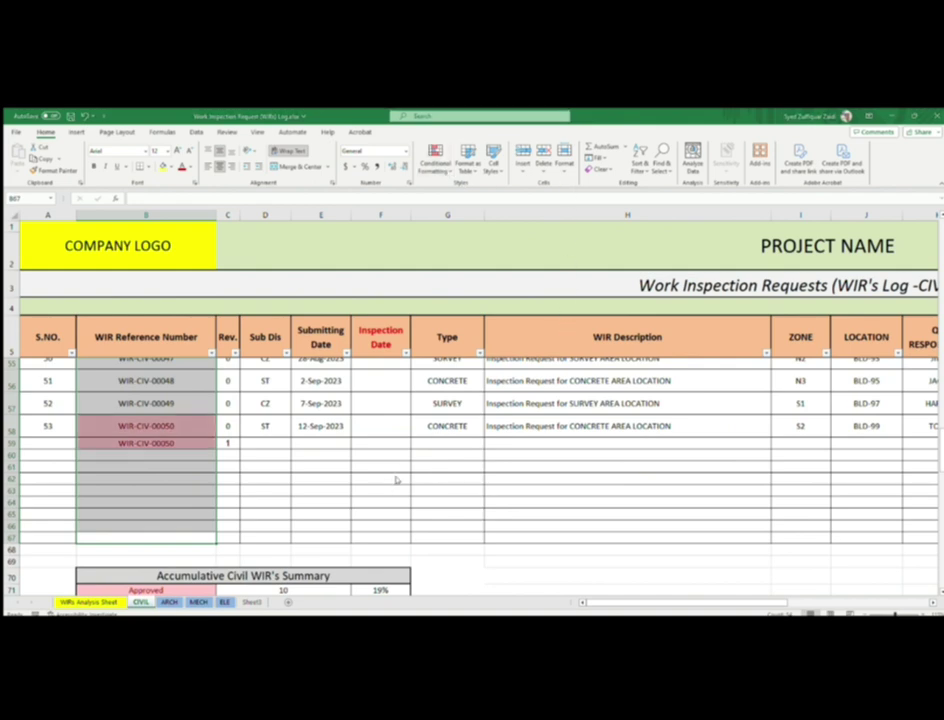
Step: Delete the duplicate WIR-CIV-00050 reference number and its revision from row 59
{"action": "left_click", "coordinate": [142, 489]}
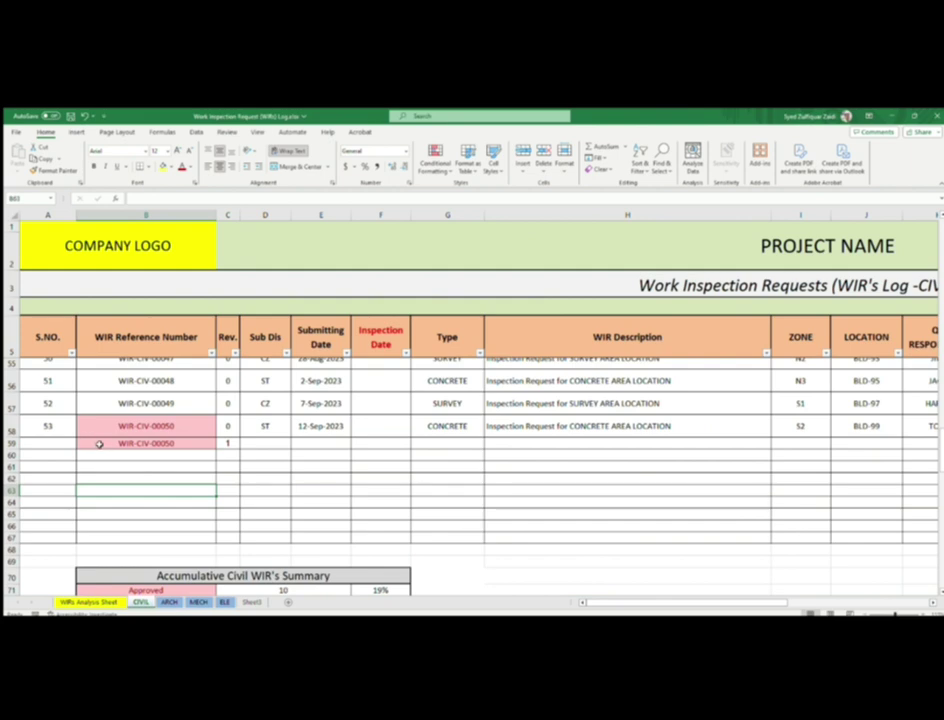
{"action": "left_click_drag", "start_coordinate": [99, 443], "coordinate": [228, 443]}
{"action": "key", "text": "Delete"}
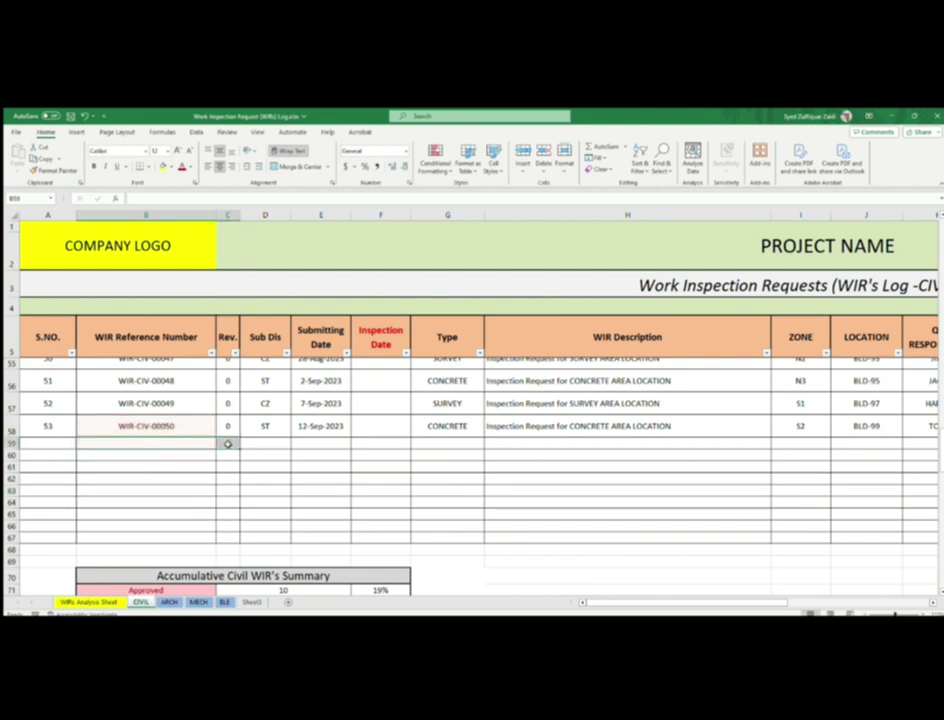
Step: Examine the end of the CIVIL log and the Accumulative Civil WIR's Summary table below it
{"action": "scroll", "coordinate": [285, 466], "scroll_direction": "down", "scroll_amount": 2}
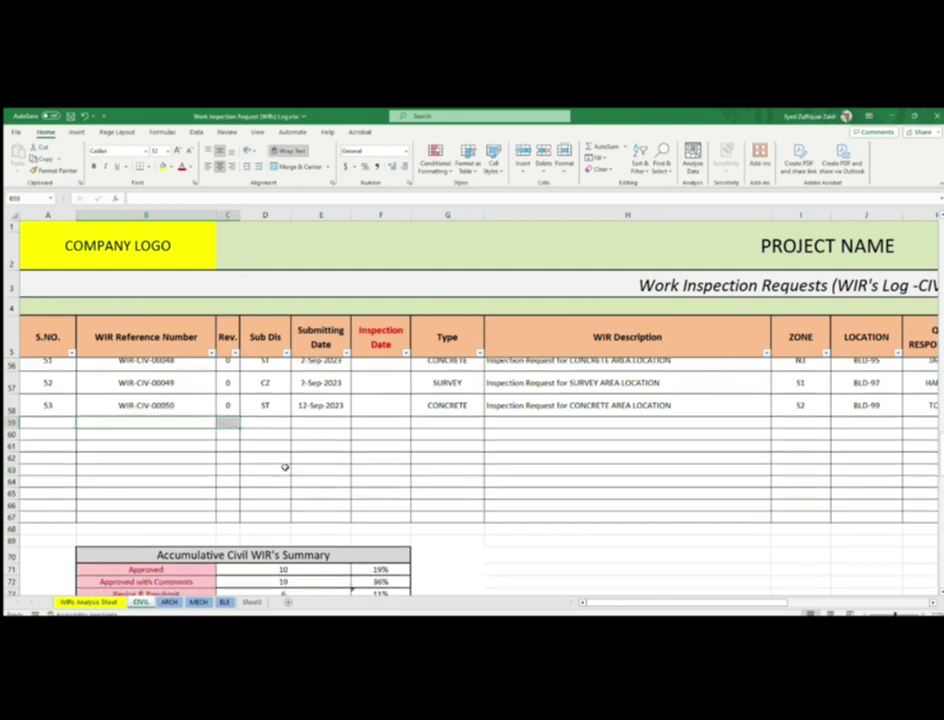
{"action": "scroll", "coordinate": [285, 467], "scroll_direction": "up", "scroll_amount": 3}
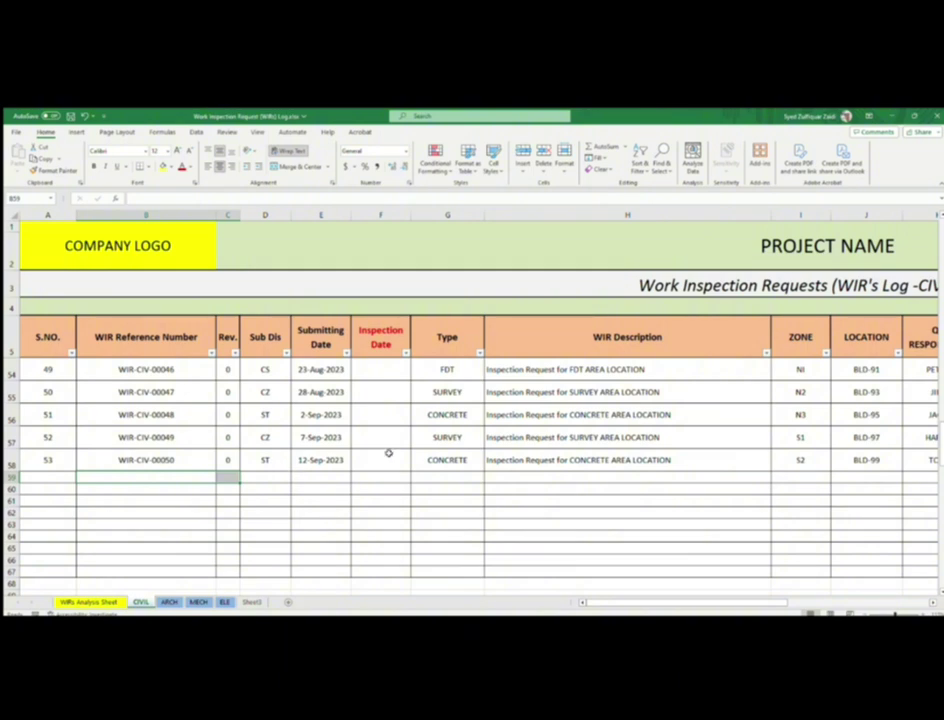
{"action": "scroll", "coordinate": [480, 445], "scroll_direction": "down", "scroll_amount": 1}
{"action": "scroll", "coordinate": [480, 445], "scroll_direction": "down", "scroll_amount": 1}
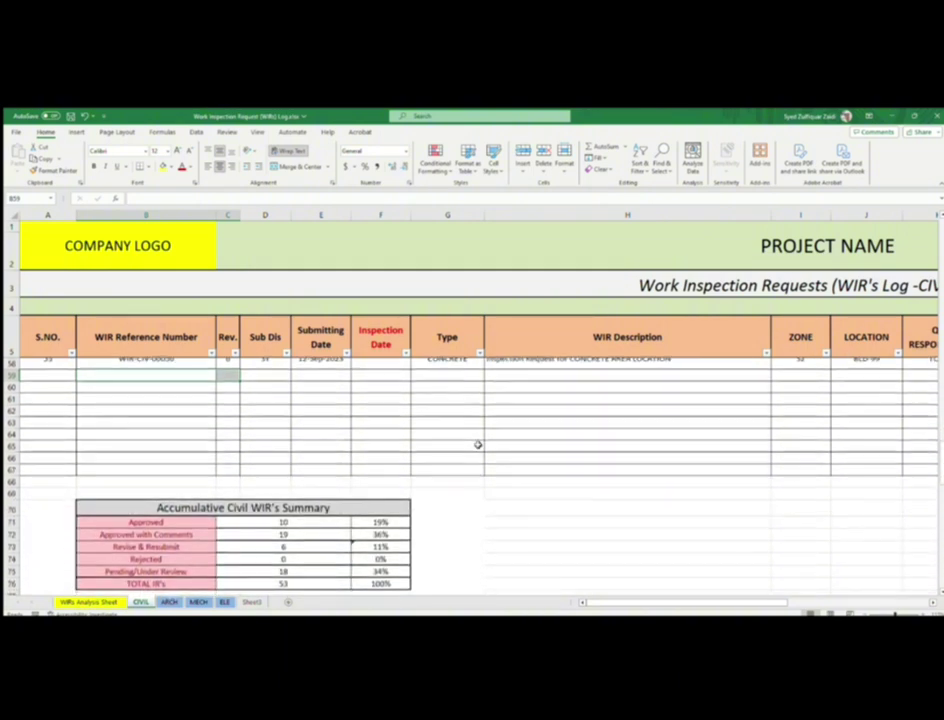
{"action": "mouse_move", "coordinate": [703, 602]}
{"action": "left_mouse_down"}
{"action": "mouse_move", "coordinate": [771, 602]}
{"action": "mouse_move", "coordinate": [705, 602]}
{"action": "left_mouse_up"}
{"action": "scroll", "coordinate": [461, 487], "scroll_direction": "down", "scroll_amount": 2}
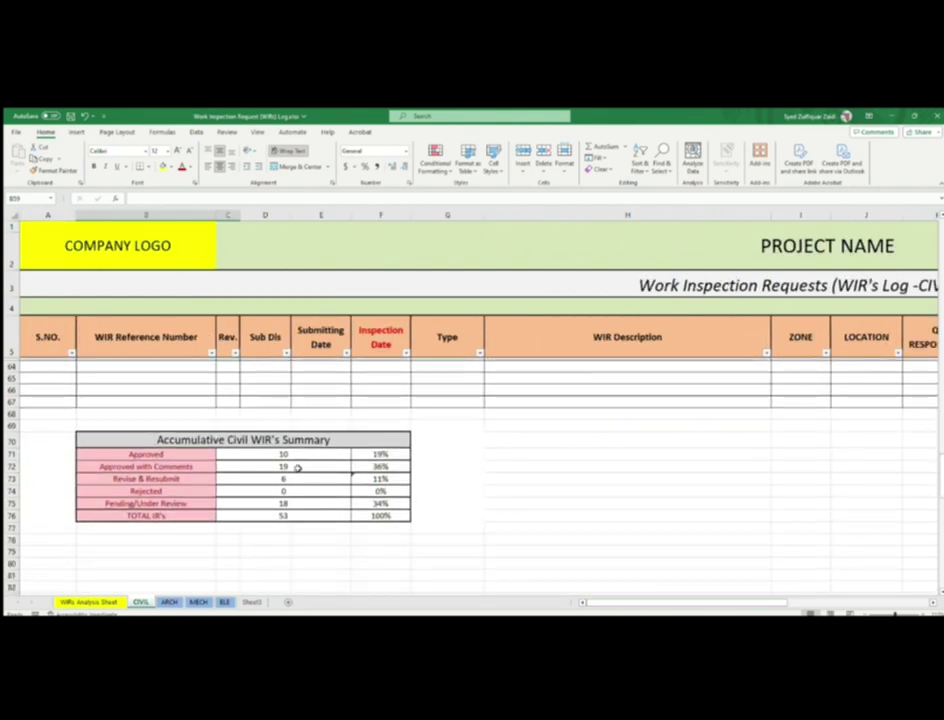
Step: Inspect the COUNTIF formula behind the Approved count in the Accumulative Civil WIR's Summary
{"action": "left_click", "coordinate": [179, 454]}
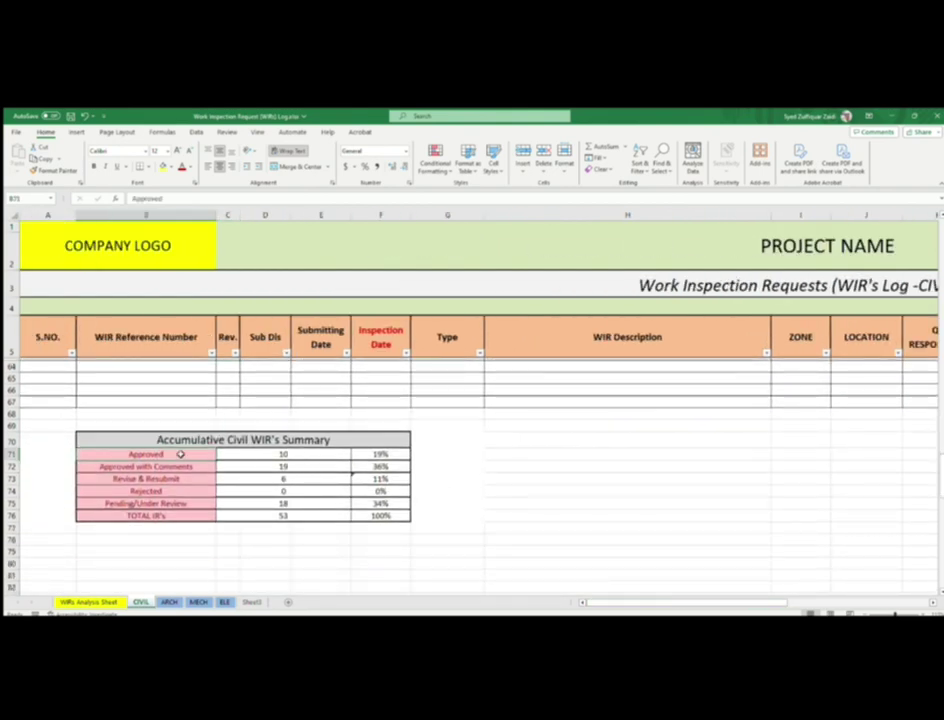
{"action": "left_click", "coordinate": [258, 454]}
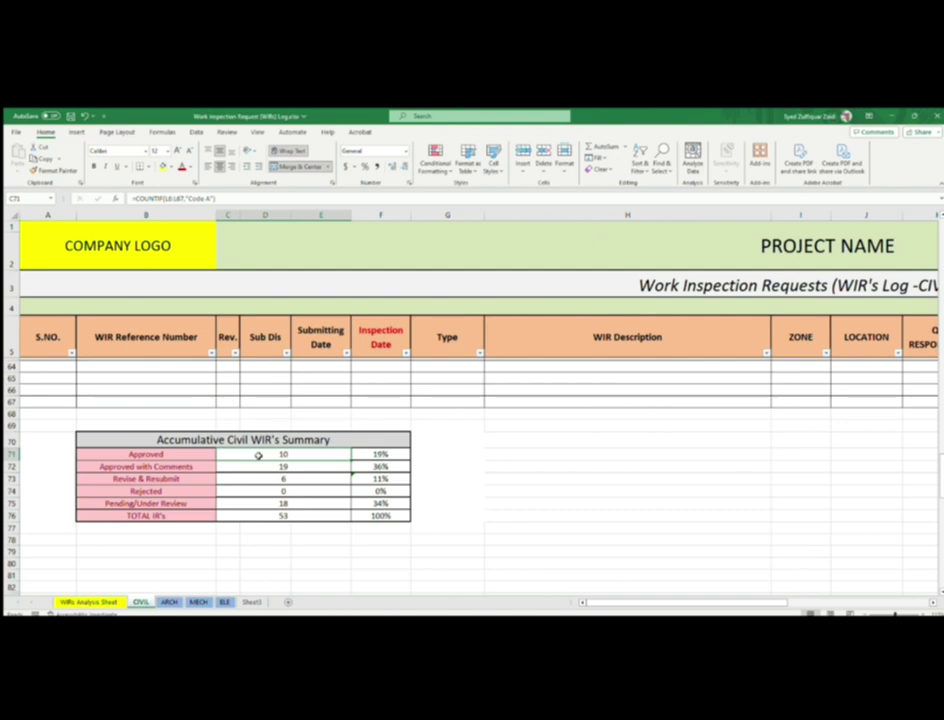
{"action": "scroll", "coordinate": [296, 464], "scroll_direction": "up", "scroll_amount": 2}
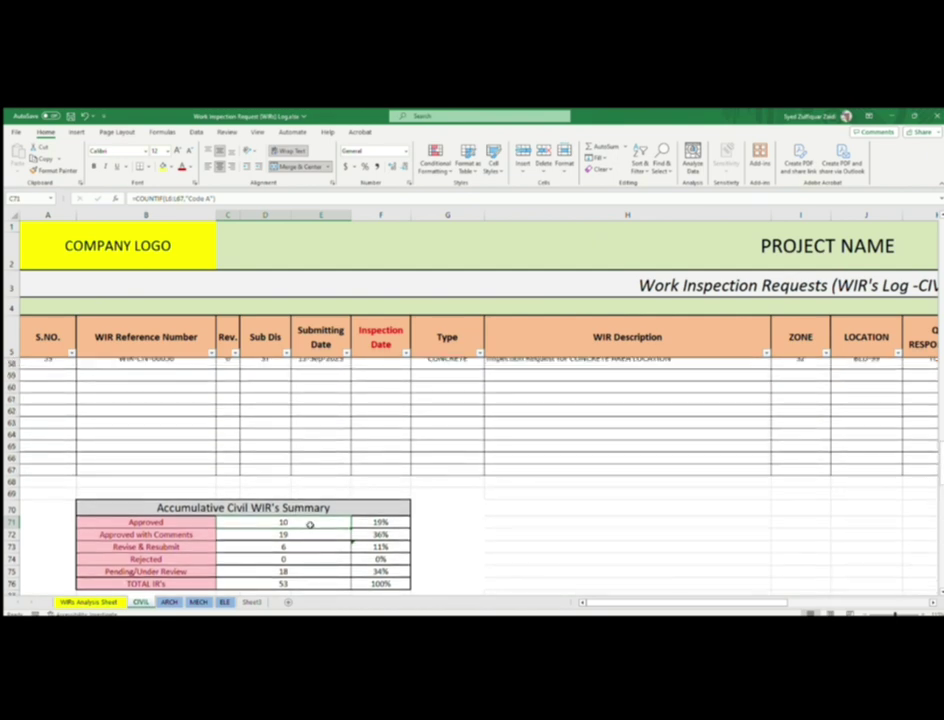
{"action": "double_click", "coordinate": [300, 522]}
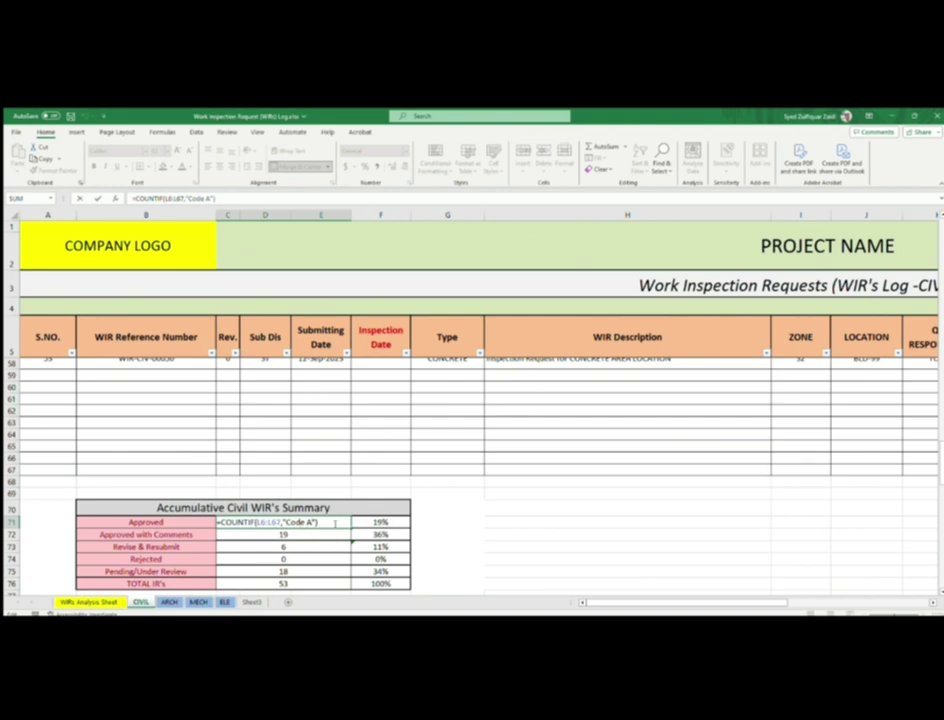
{"action": "key", "text": "Escape"}
{"action": "scroll", "coordinate": [330, 438], "scroll_direction": "down", "scroll_amount": 1}
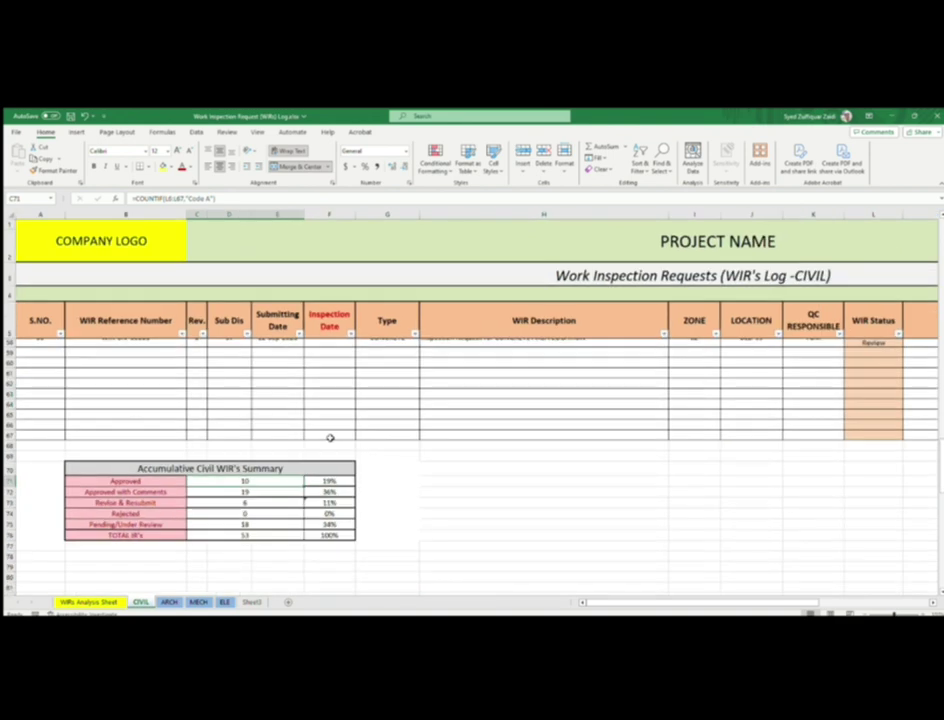
{"action": "scroll", "coordinate": [330, 438], "scroll_direction": "down", "scroll_amount": 1}
{"action": "scroll", "coordinate": [330, 438], "scroll_direction": "up", "scroll_amount": 2}
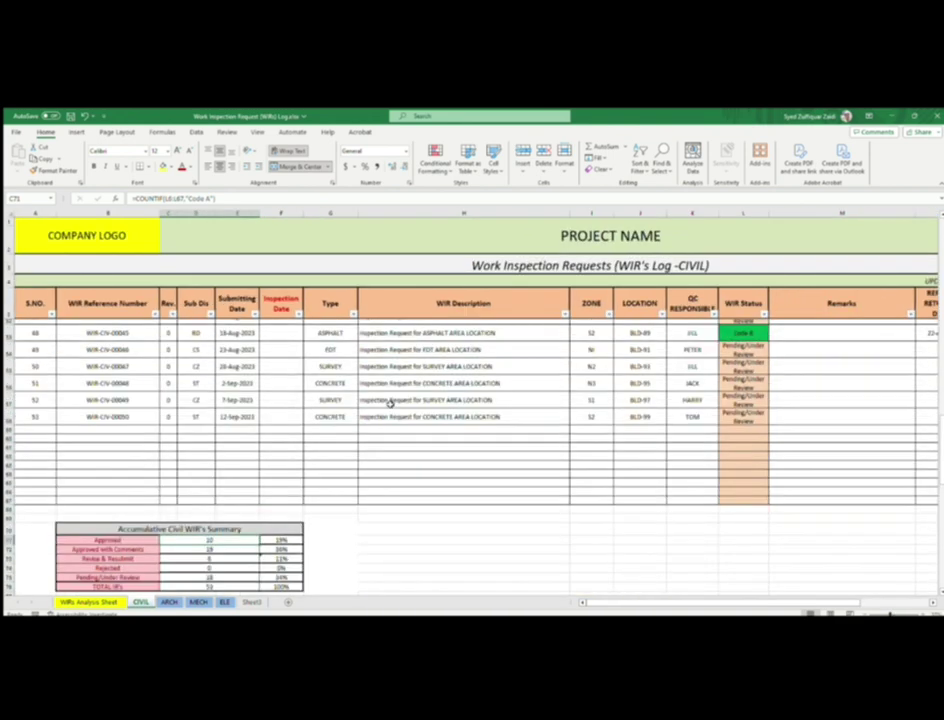
Step: Check the Approved formula's range L6:L67 and "Code A" criterion against the log's WIR Status column, keeping the formula as it is
{"action": "double_click", "coordinate": [205, 540]}
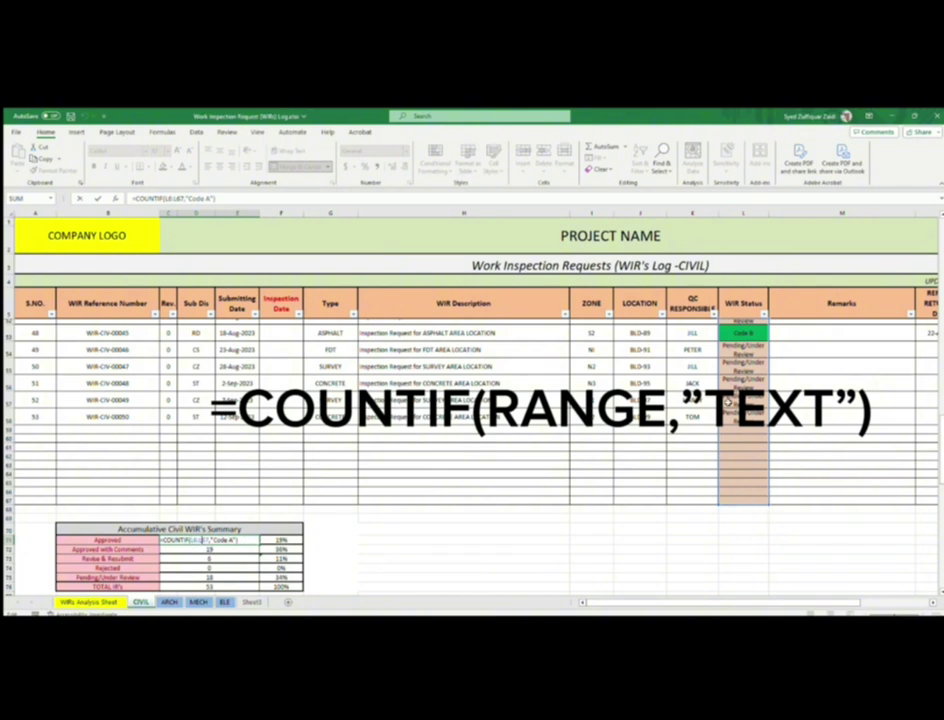
{"action": "scroll", "coordinate": [728, 401], "scroll_direction": "up", "scroll_amount": 15}
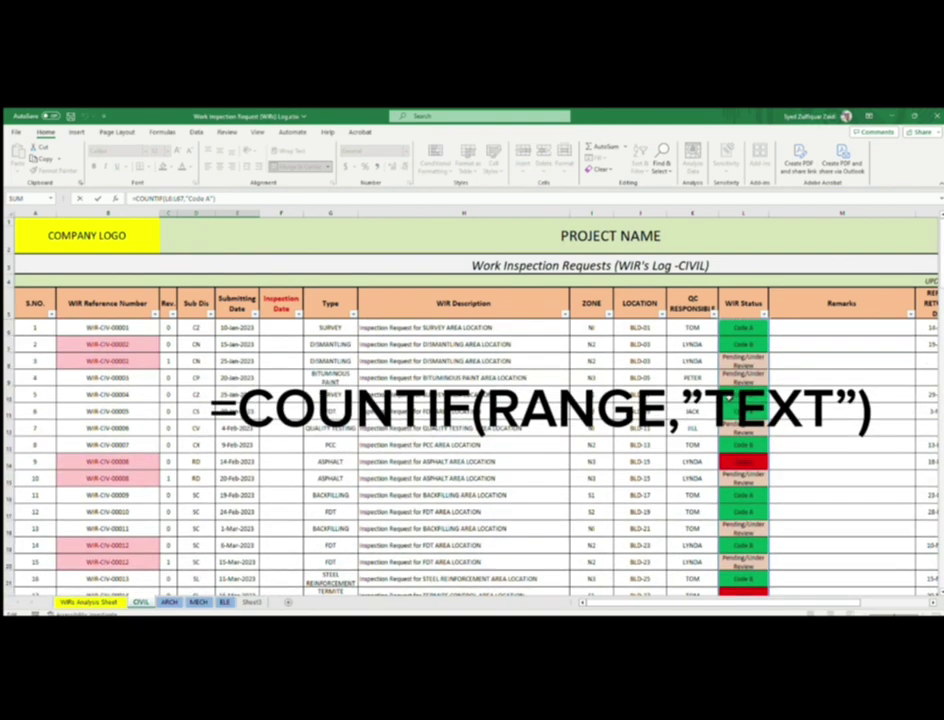
{"action": "scroll", "coordinate": [728, 401], "scroll_direction": "down", "scroll_amount": 16}
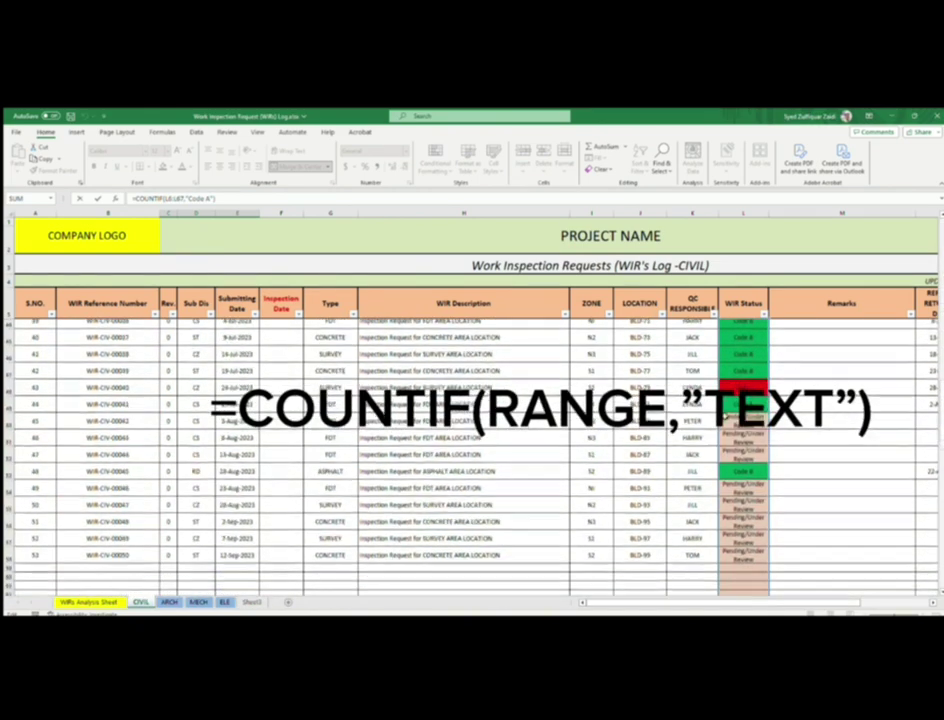
{"action": "key", "text": "BackSpace"}
{"action": "type", "text": "B"}
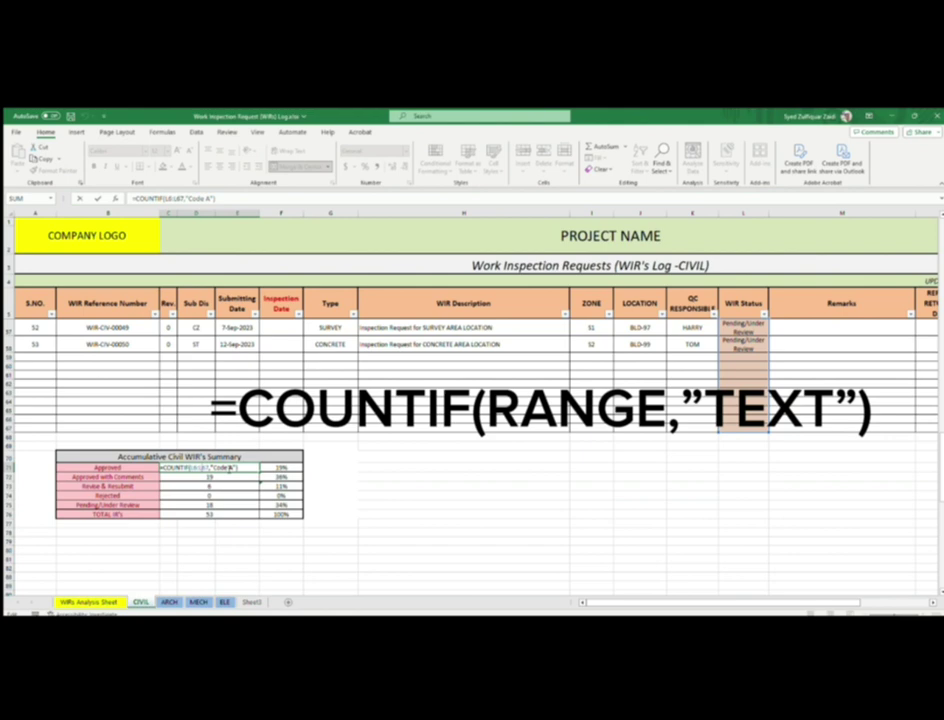
{"action": "key", "text": "BackSpace"}
{"action": "type", "text": "A"}
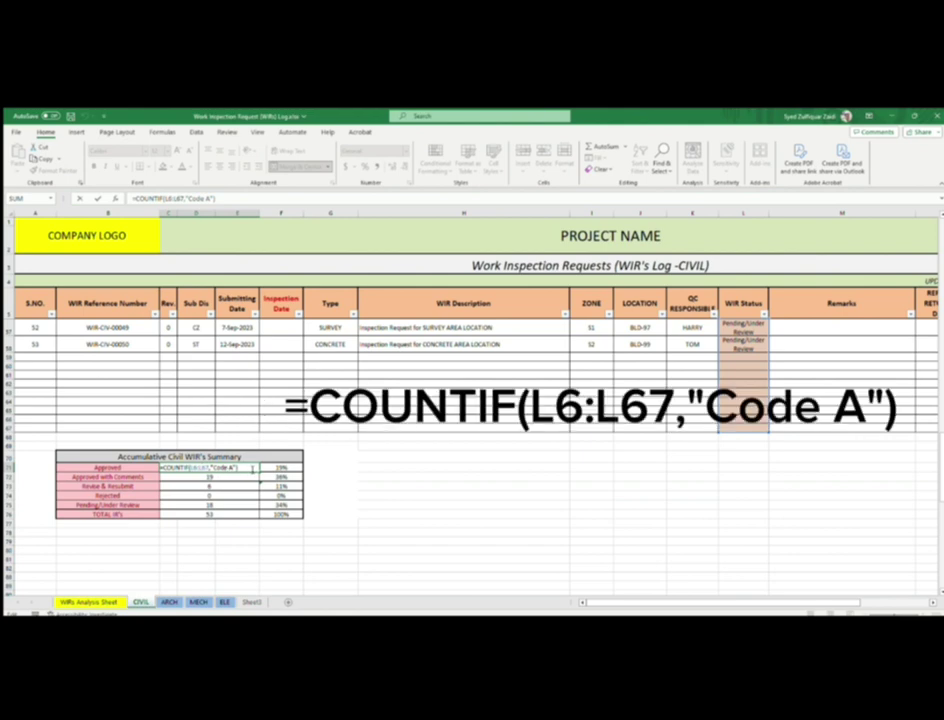
{"action": "key", "text": "Return"}
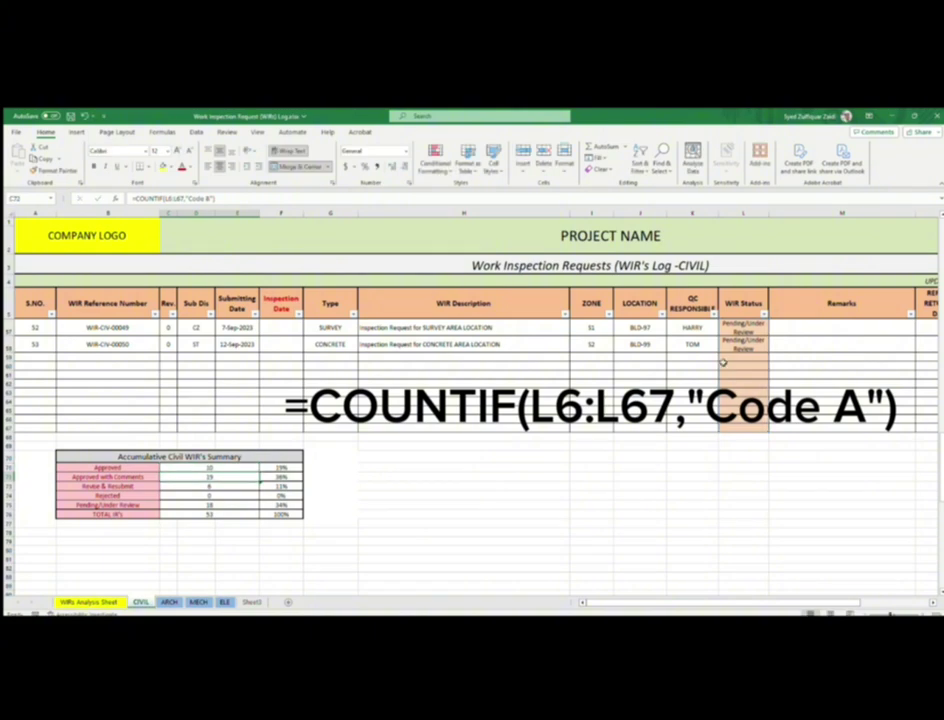
Step: Check the Approved count by filtering WIR Status to Code A, selecting the matching status cells and removing the filter
{"action": "scroll", "coordinate": [737, 348], "scroll_direction": "up", "scroll_amount": 2}
{"action": "scroll", "coordinate": [715, 358], "scroll_direction": "down", "scroll_amount": 3}
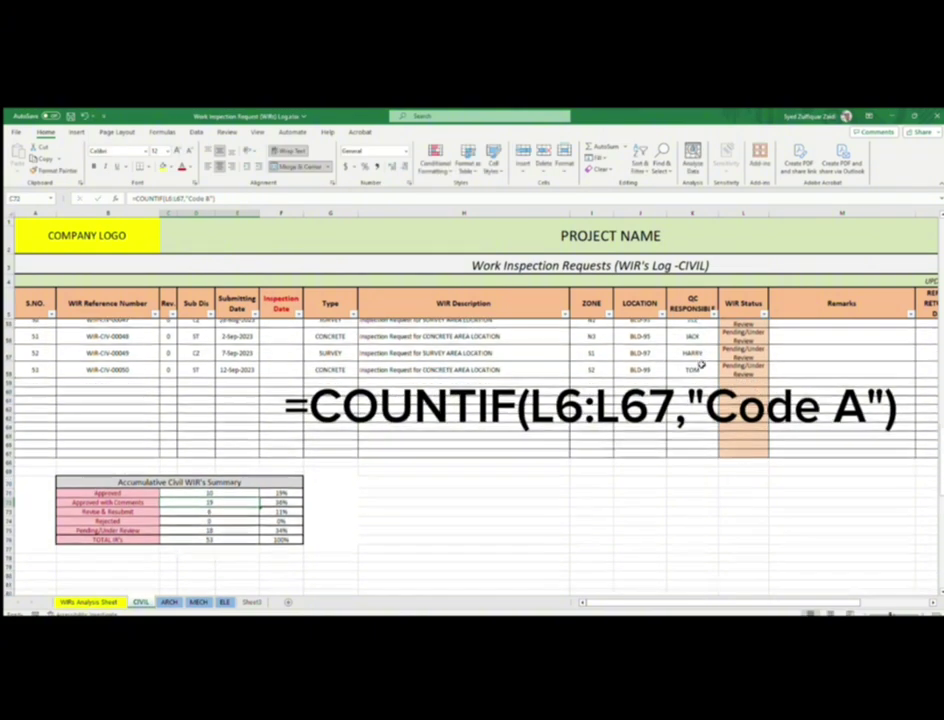
{"action": "scroll", "coordinate": [701, 364], "scroll_direction": "up", "scroll_amount": 1}
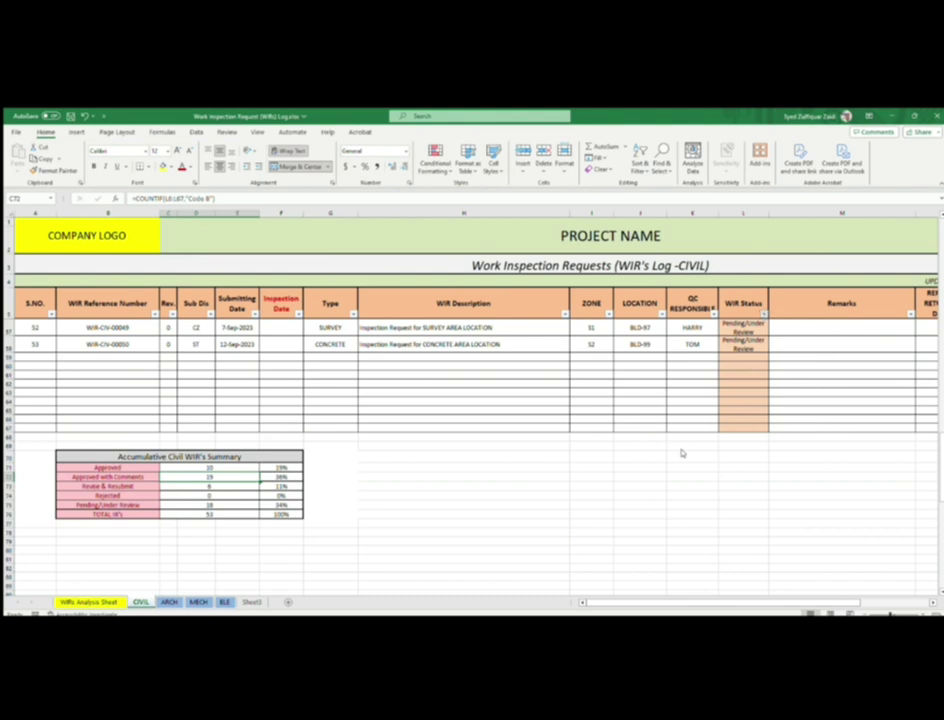
{"action": "scroll", "coordinate": [731, 379], "scroll_direction": "down", "scroll_amount": 1}
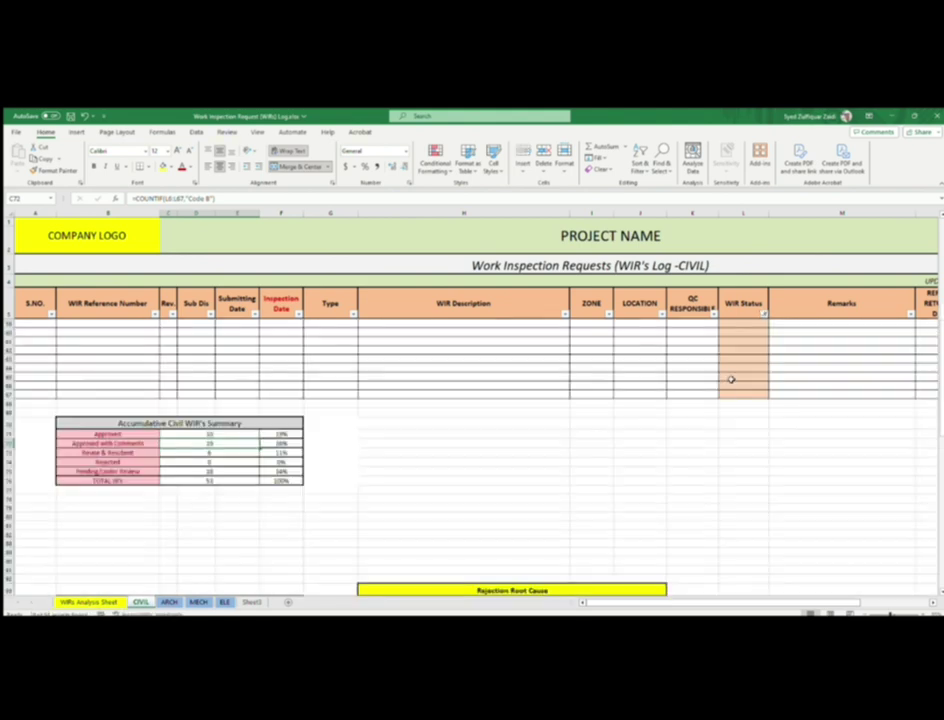
{"action": "scroll", "coordinate": [731, 379], "scroll_direction": "up", "scroll_amount": 2}
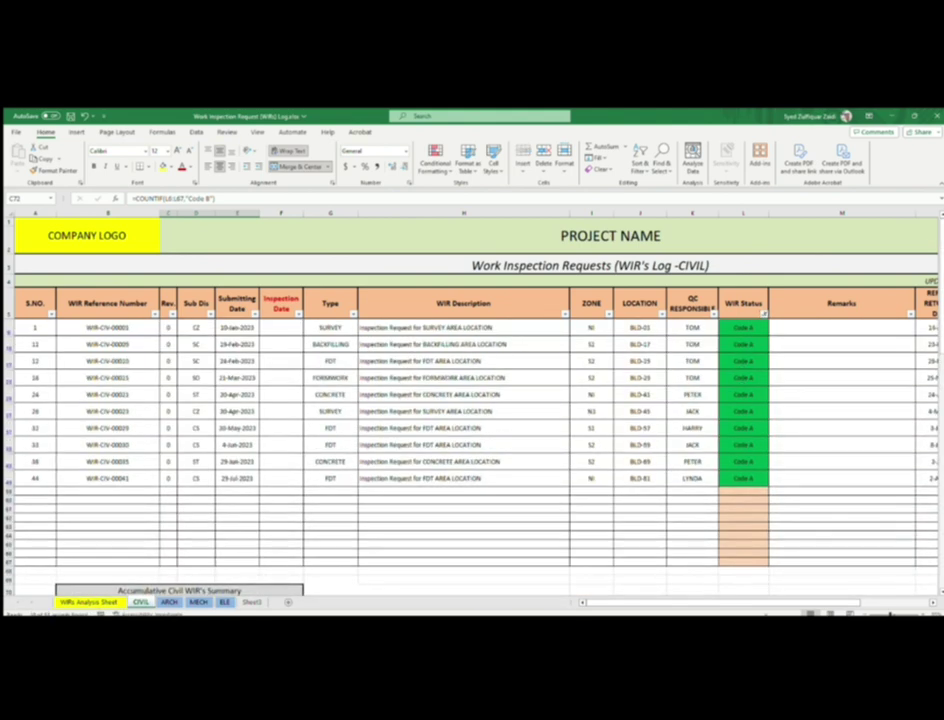
{"action": "left_click_drag", "start_coordinate": [743, 327], "coordinate": [742, 476]}
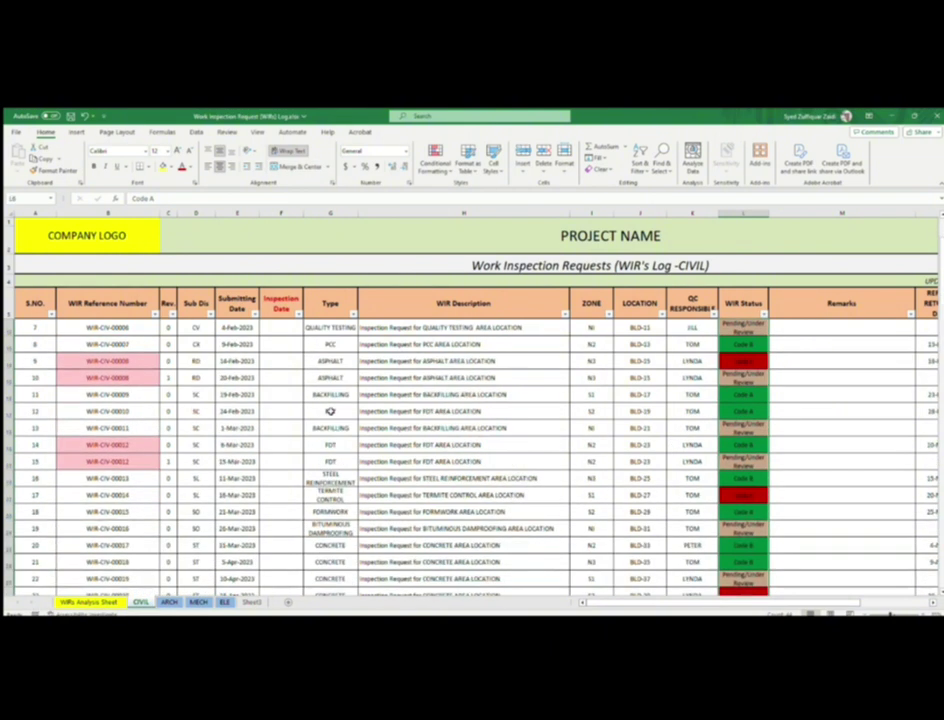
Step: Inspect the COUNTIF formula behind the Approved with Comments count in the civil summary
{"action": "scroll", "coordinate": [330, 411], "scroll_direction": "down", "scroll_amount": 14}
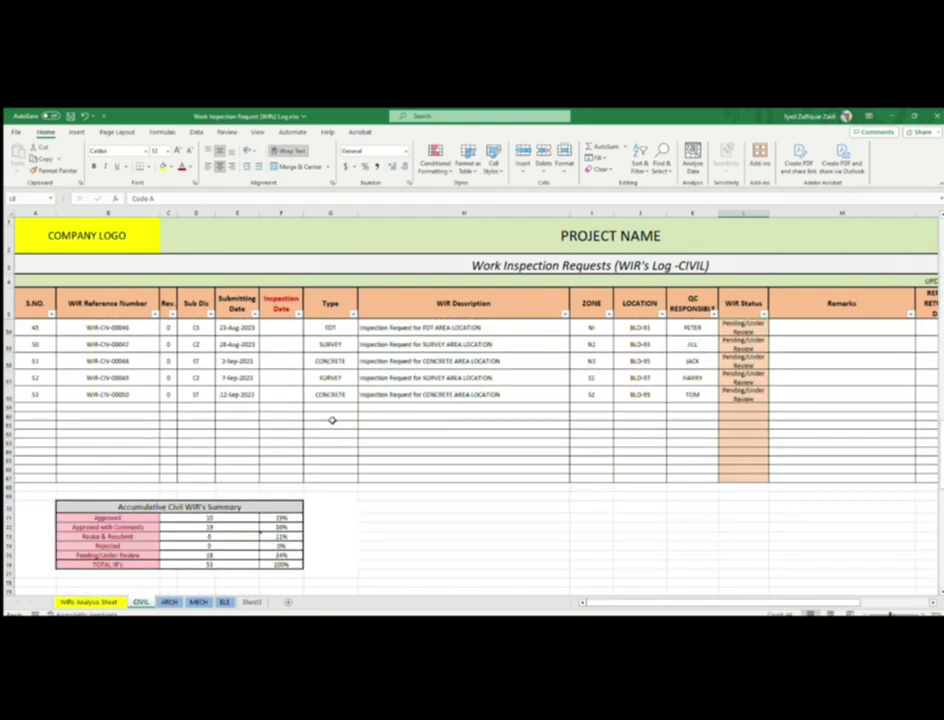
{"action": "scroll", "coordinate": [332, 420], "scroll_direction": "down", "scroll_amount": 1}
{"action": "left_click", "coordinate": [127, 478]}
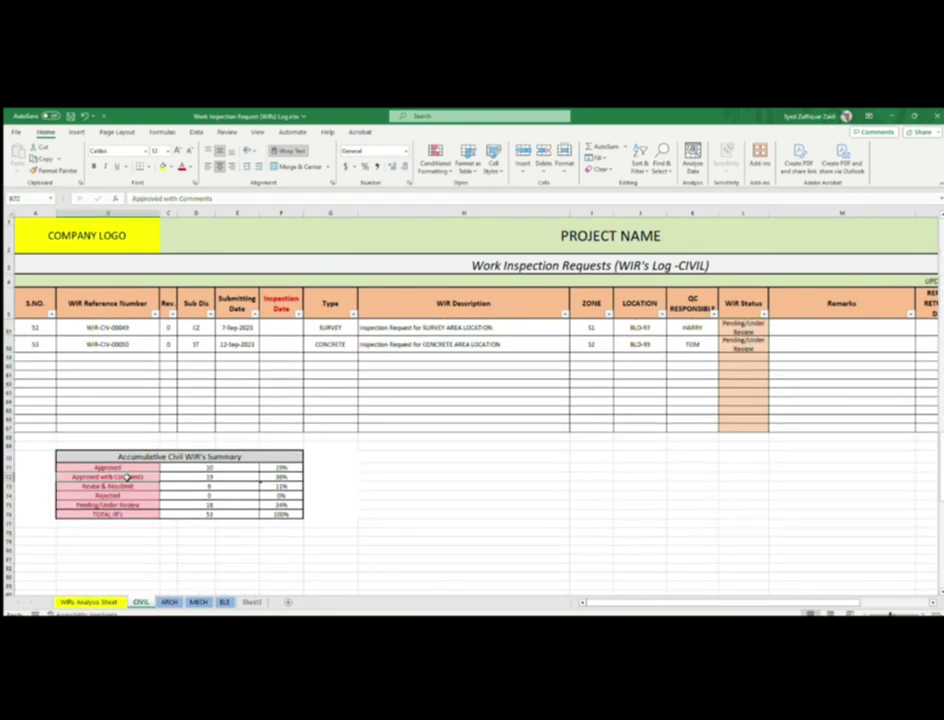
{"action": "left_click", "coordinate": [211, 478]}
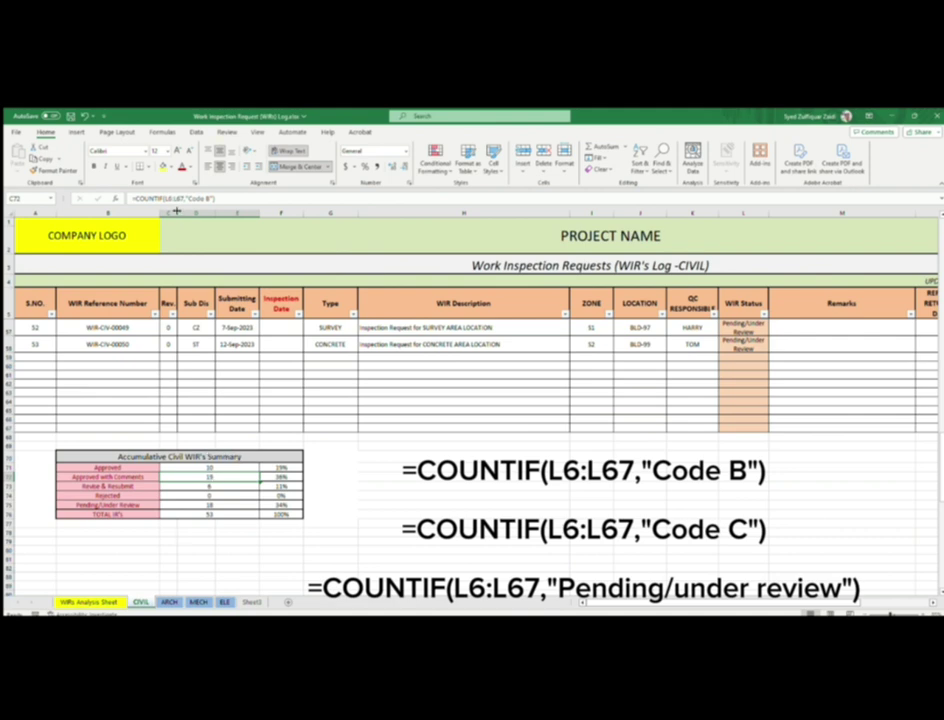
{"action": "double_click", "coordinate": [234, 478]}
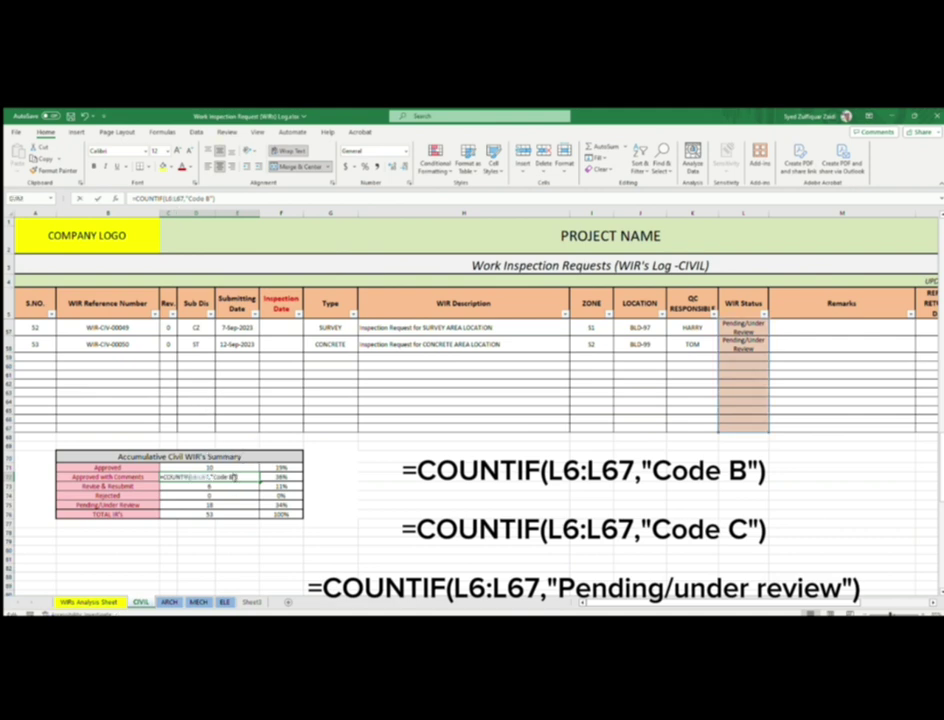
{"action": "key", "text": "Return"}
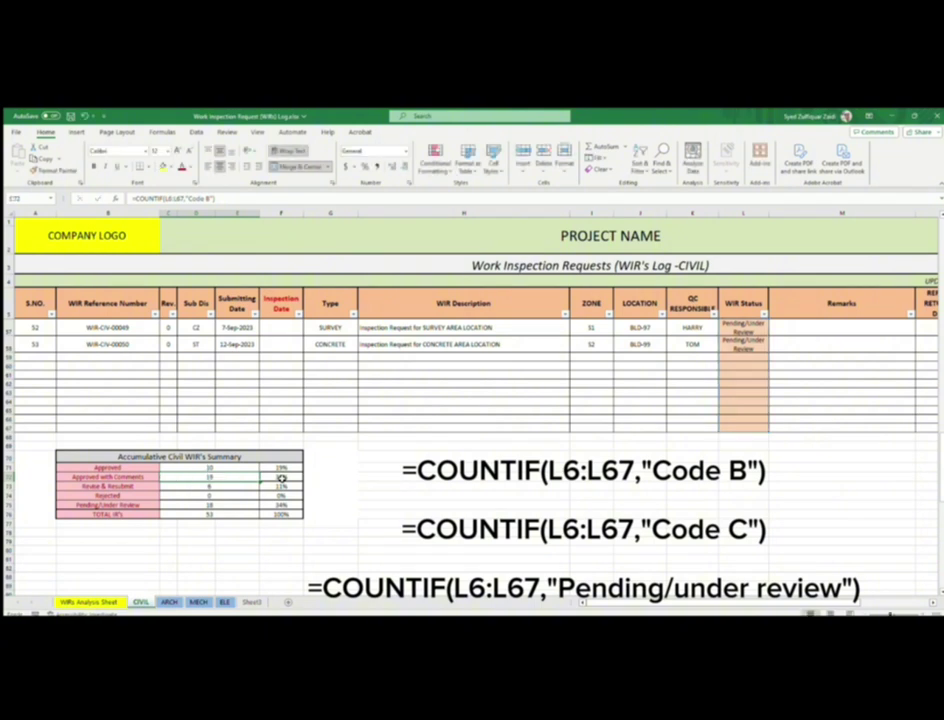
Step: Inspect the COUNTIF formulas behind the Revise & Resubmit and Rejected counts in the civil summary
{"action": "double_click", "coordinate": [226, 486]}
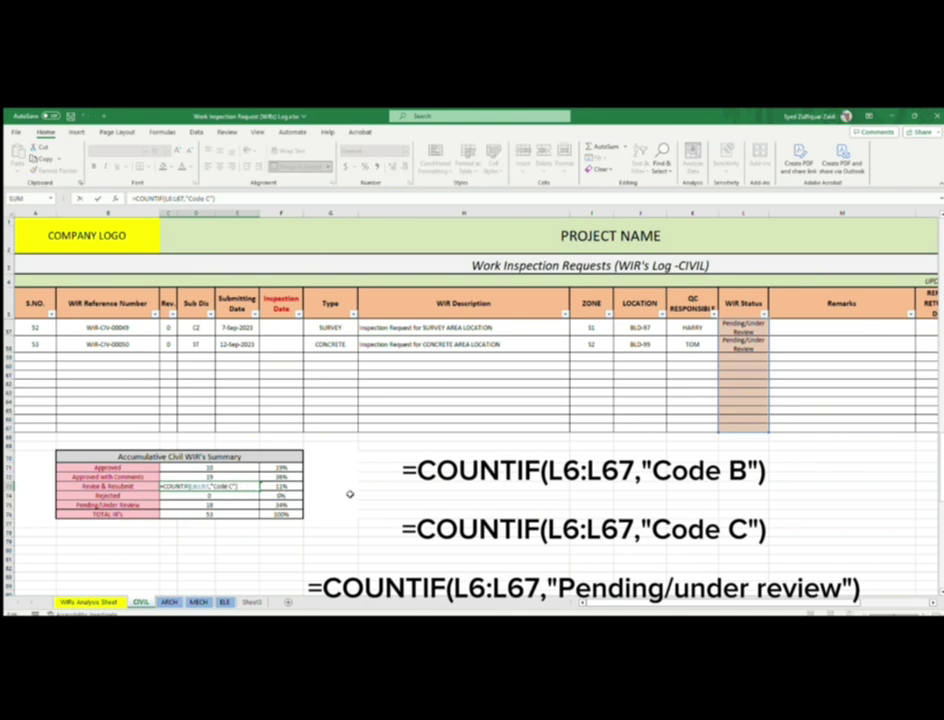
{"action": "key", "text": "Return"}
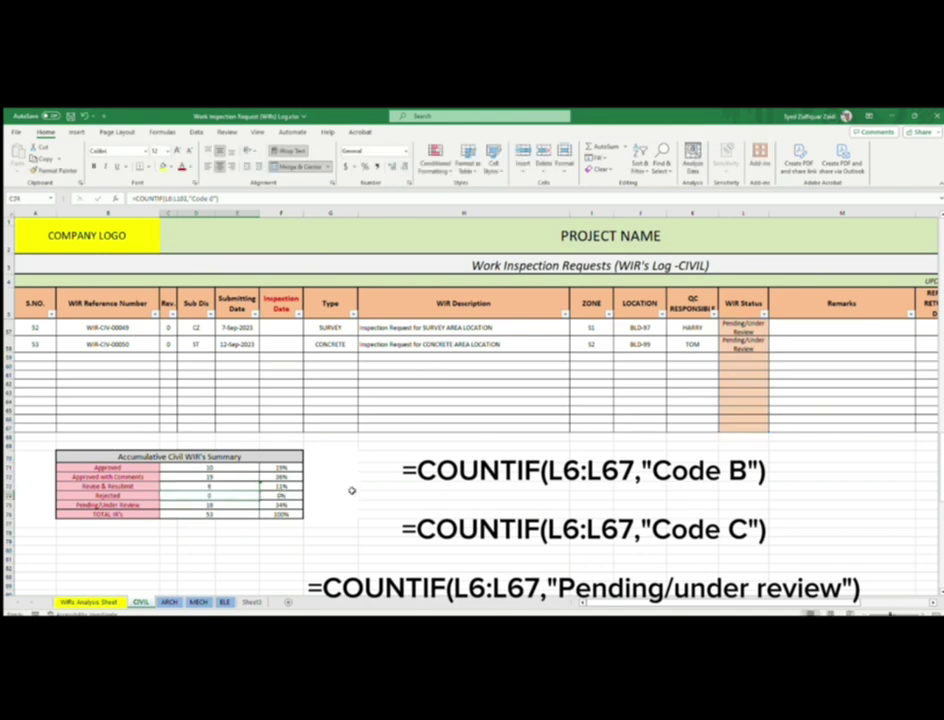
{"action": "scroll", "coordinate": [352, 490], "scroll_direction": "up", "scroll_amount": 1, "text": "ctrl"}
{"action": "scroll", "coordinate": [270, 452], "scroll_direction": "down", "scroll_amount": 2}
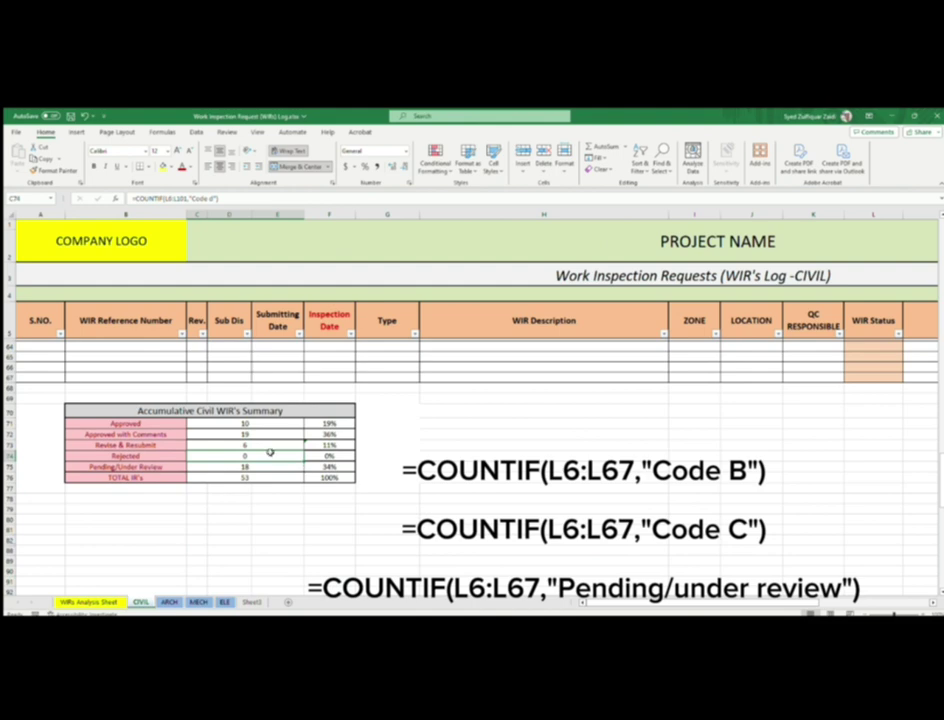
{"action": "scroll", "coordinate": [270, 452], "scroll_direction": "down", "scroll_amount": 2}
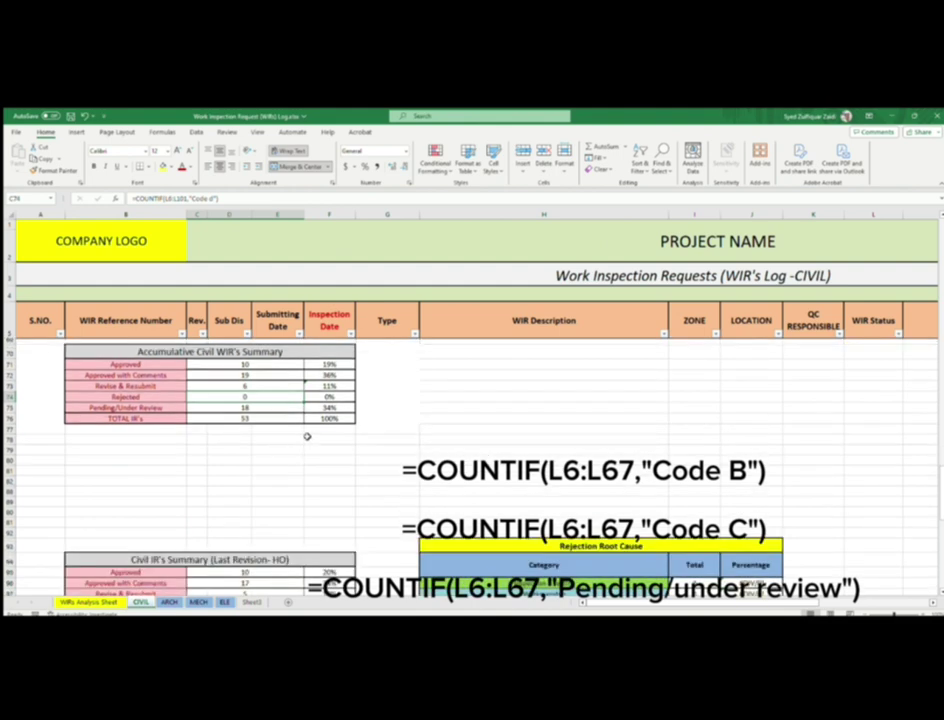
{"action": "double_click", "coordinate": [270, 396]}
{"action": "key", "text": "Return"}
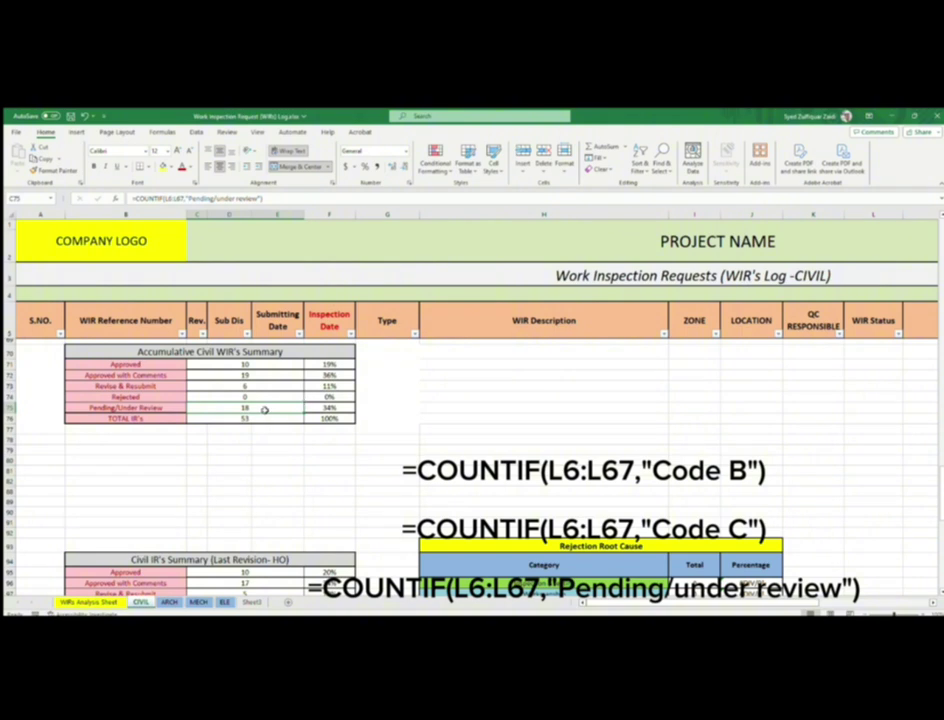
Step: Inspect the Pending/Under Review COUNTIF formula and the TOTAL IR's SUM formula in the civil summary
{"action": "key", "text": "F2"}
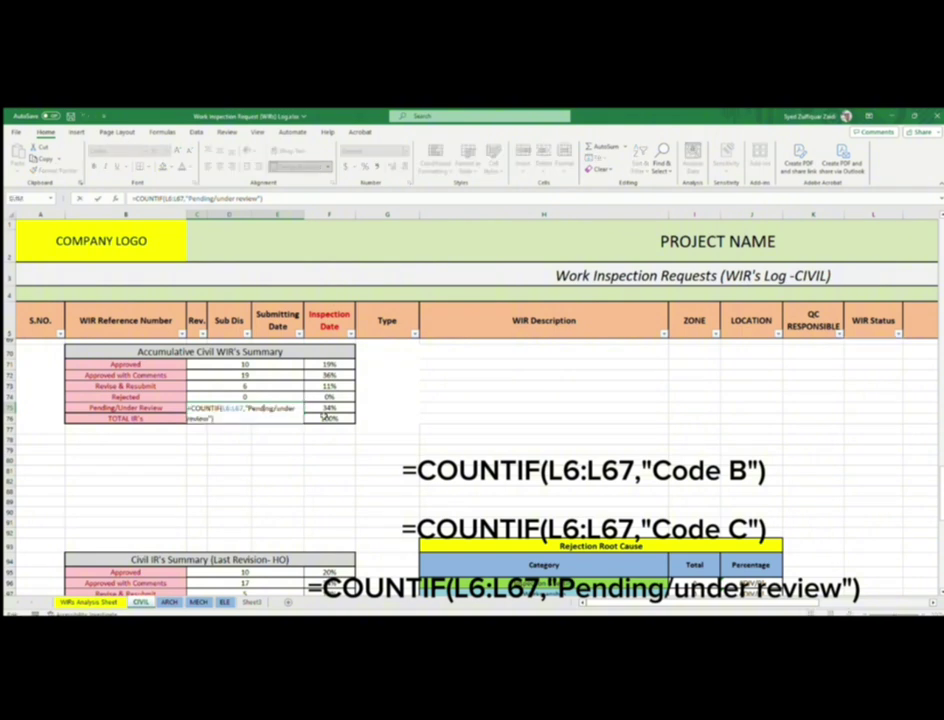
{"action": "key", "text": "Return"}
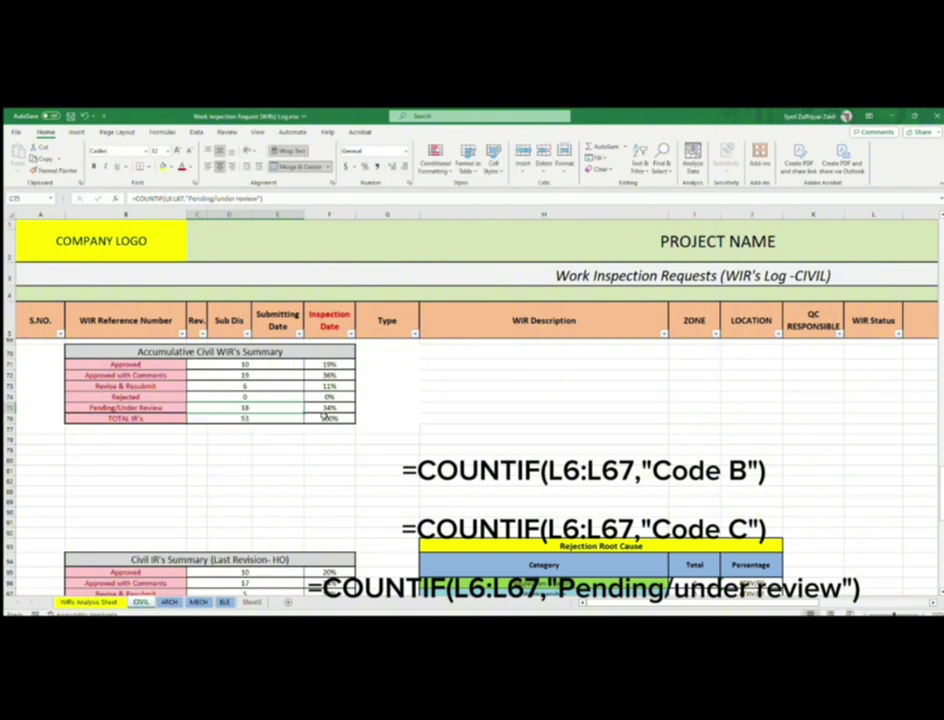
{"action": "key", "text": "F2"}
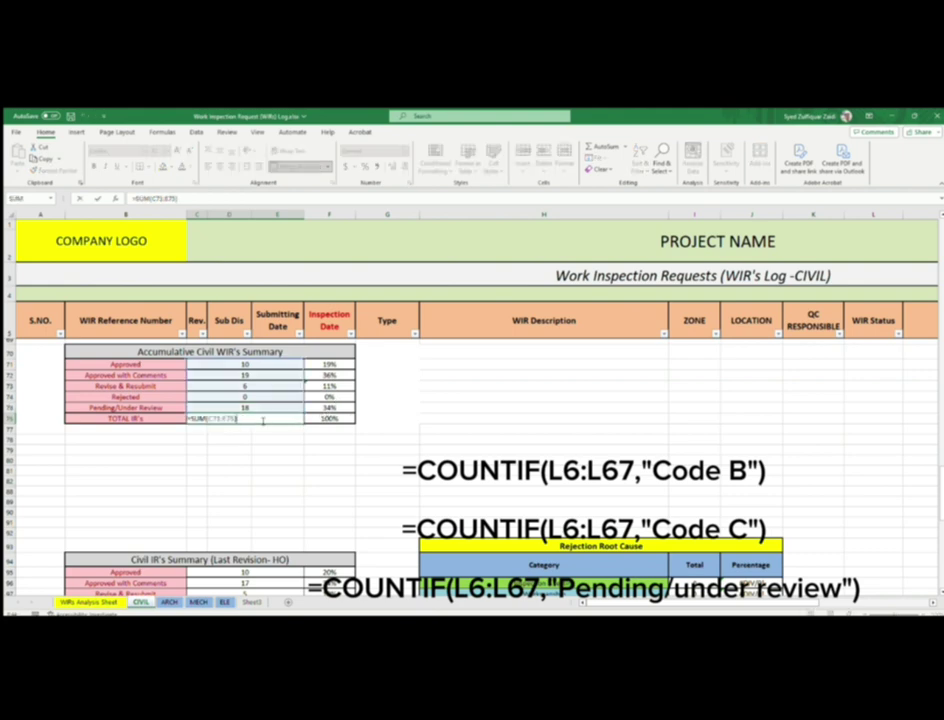
{"action": "key", "text": "Return"}
Step: Inspect the percentage formulas for Approved and Approved with Comments in the civil summary, including the absolute reference to the total
{"action": "scroll", "coordinate": [394, 469], "scroll_direction": "up", "scroll_amount": 2}
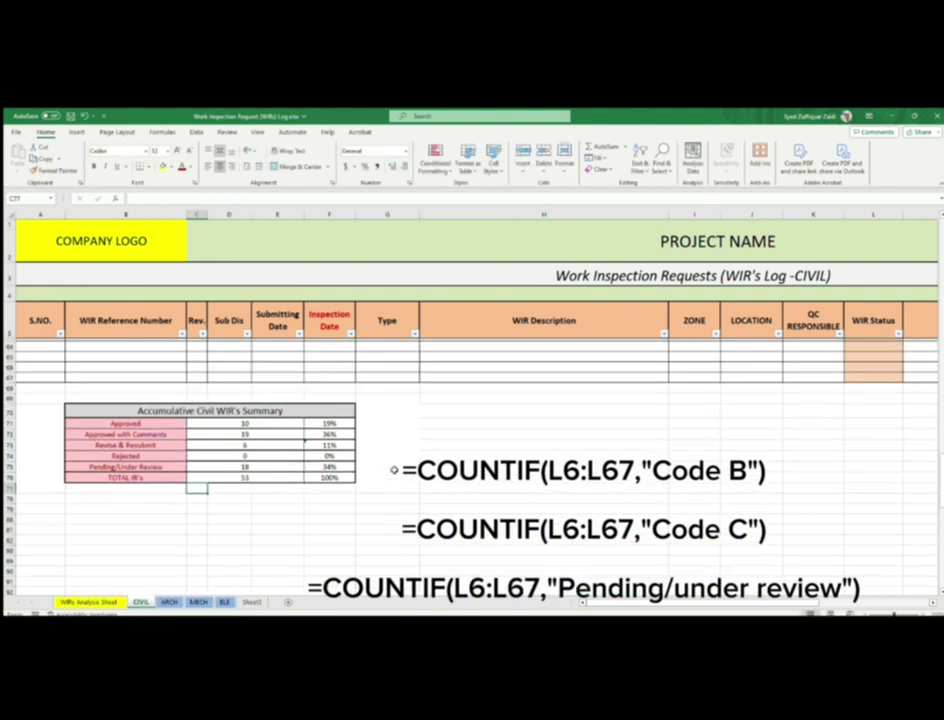
{"action": "left_click", "coordinate": [332, 424]}
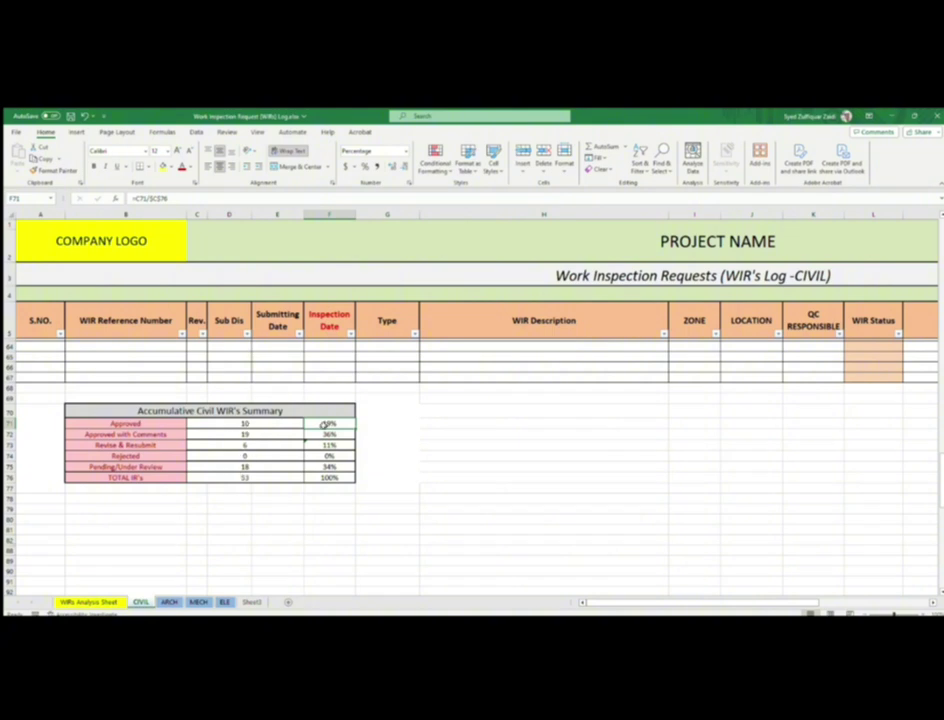
{"action": "double_click", "coordinate": [350, 424]}
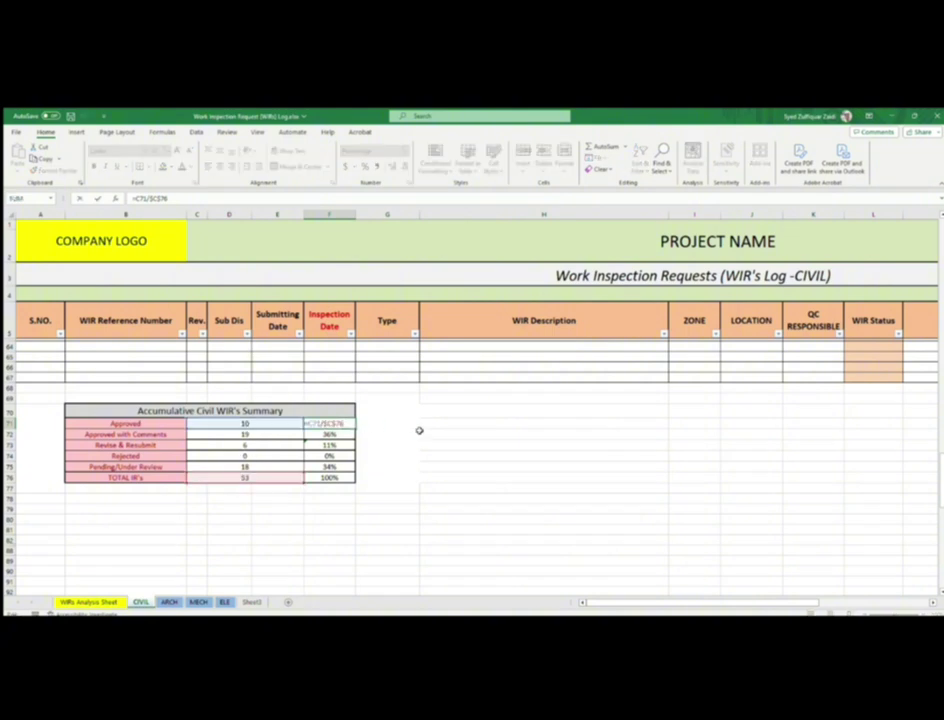
{"action": "key", "text": "Escape"}
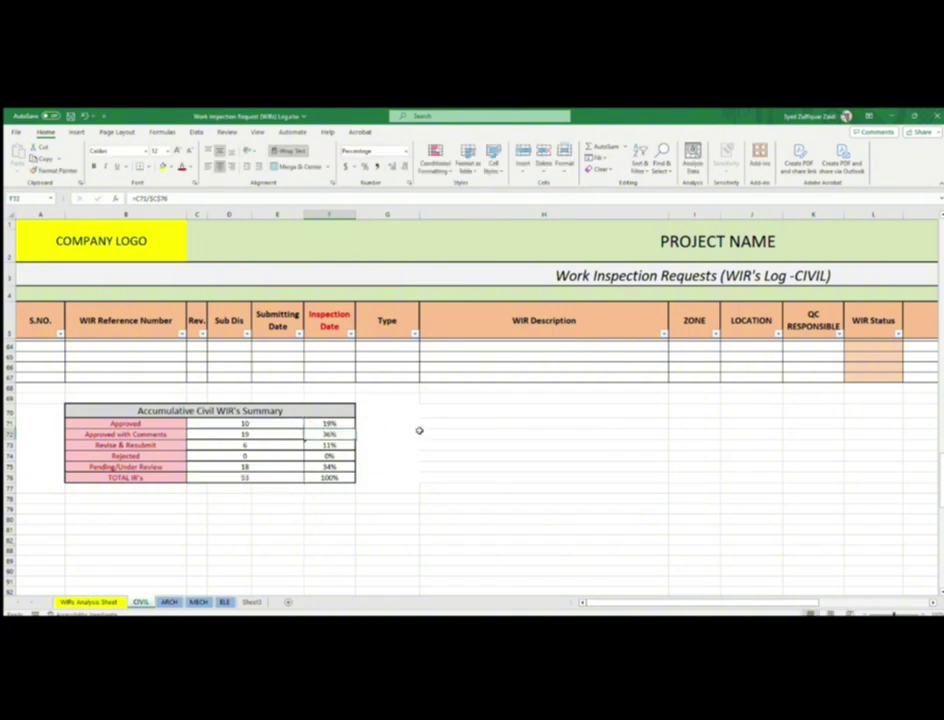
{"action": "double_click", "coordinate": [352, 423]}
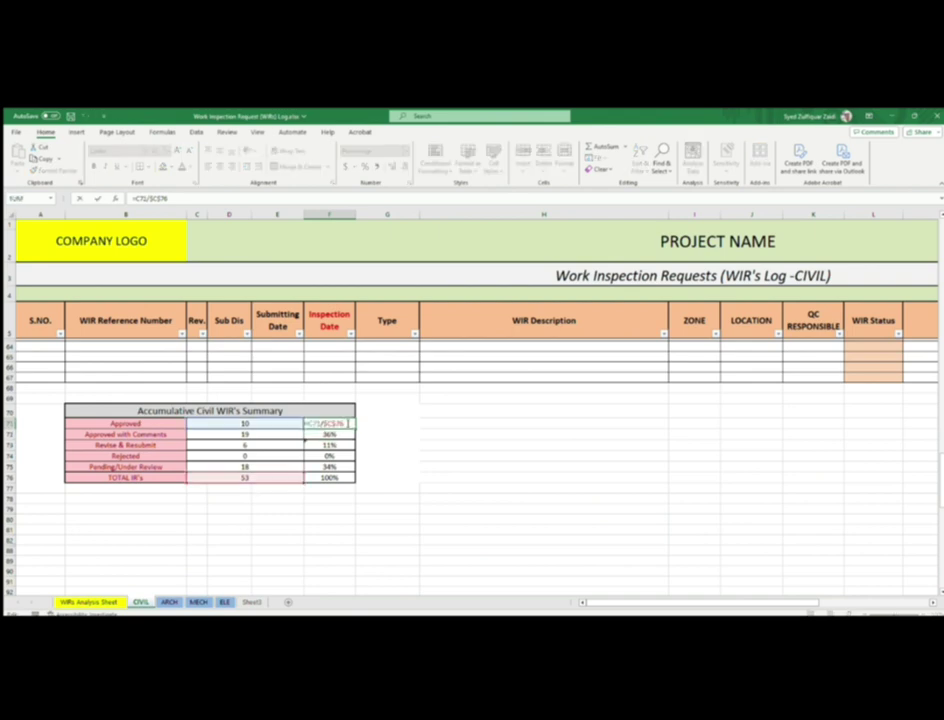
{"action": "key", "text": "Return"}
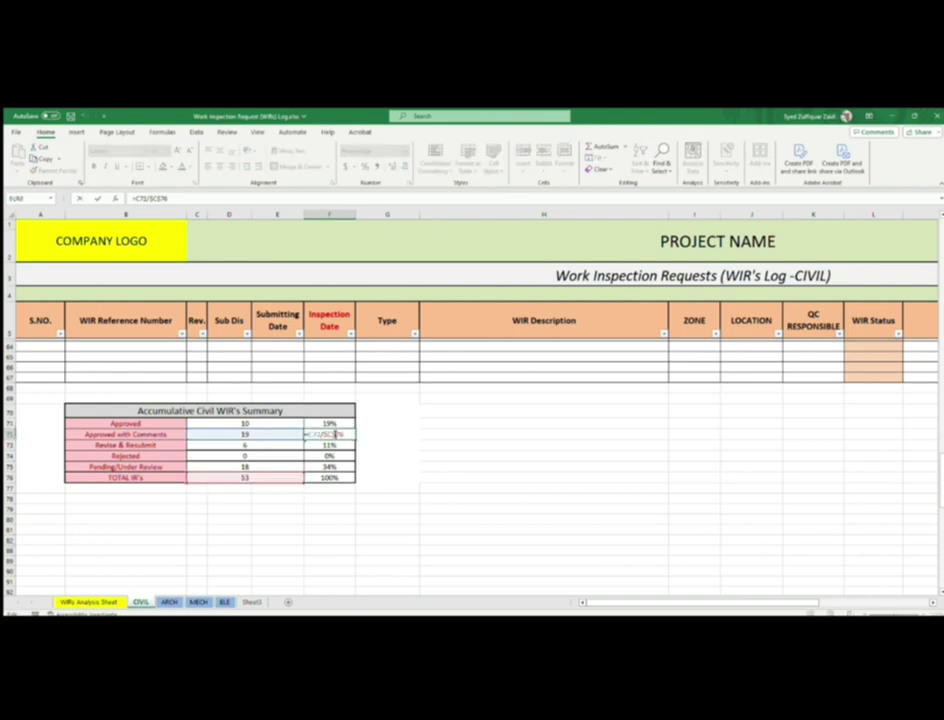
{"action": "key", "text": "Down"}
{"action": "double_click", "coordinate": [330, 424]}
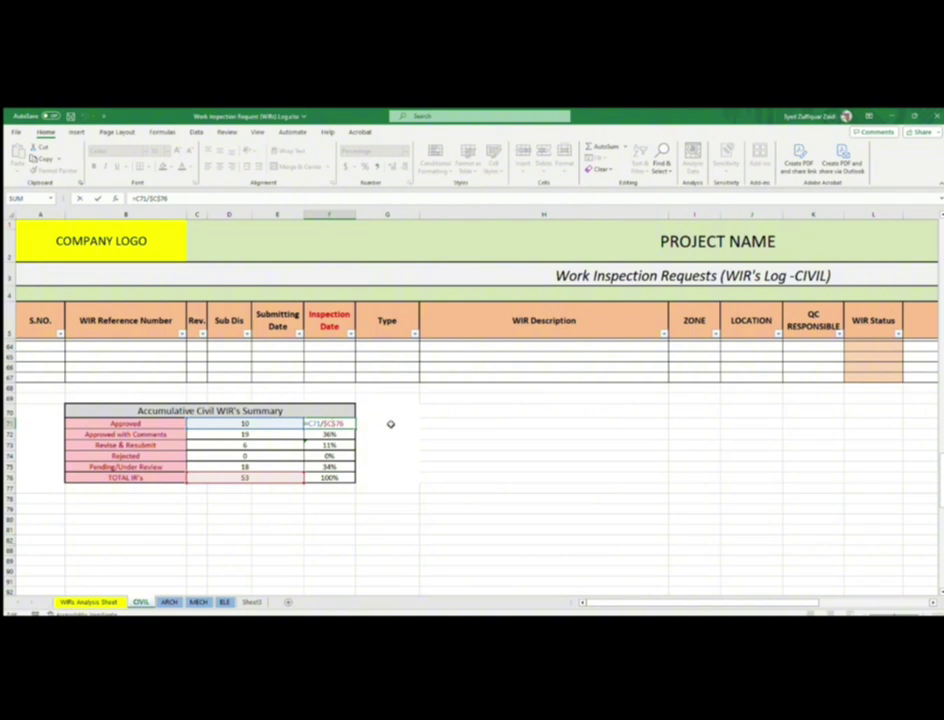
{"action": "key", "text": "Return"}
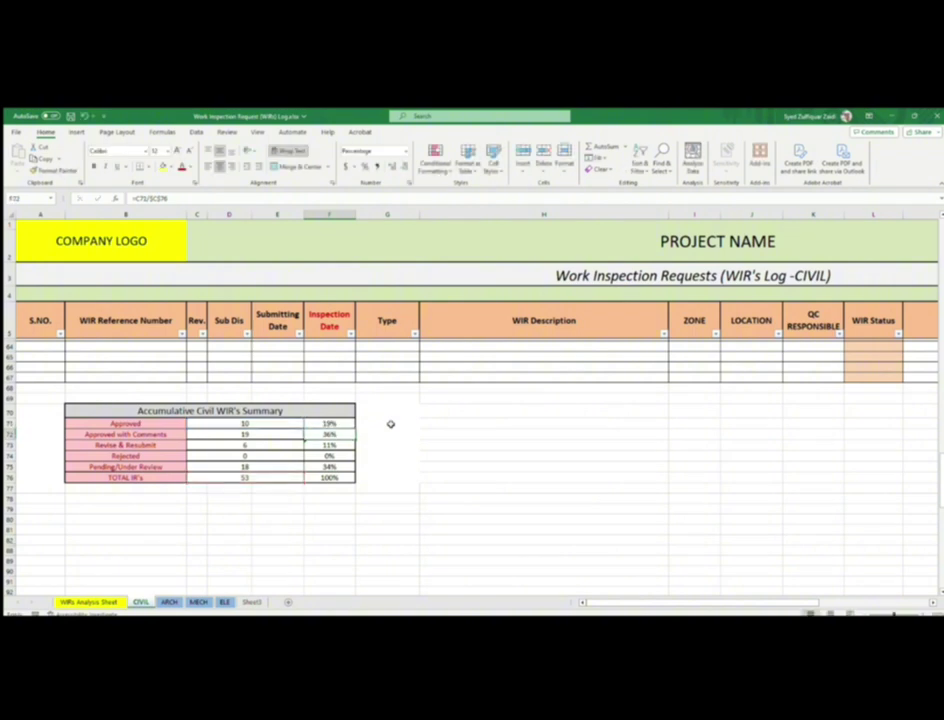
Step: Review the civil log and the accumulative WIR summaries on the ARCH, MECH and ELE sheets
{"action": "scroll", "coordinate": [480, 468], "scroll_direction": "up", "scroll_amount": 2}
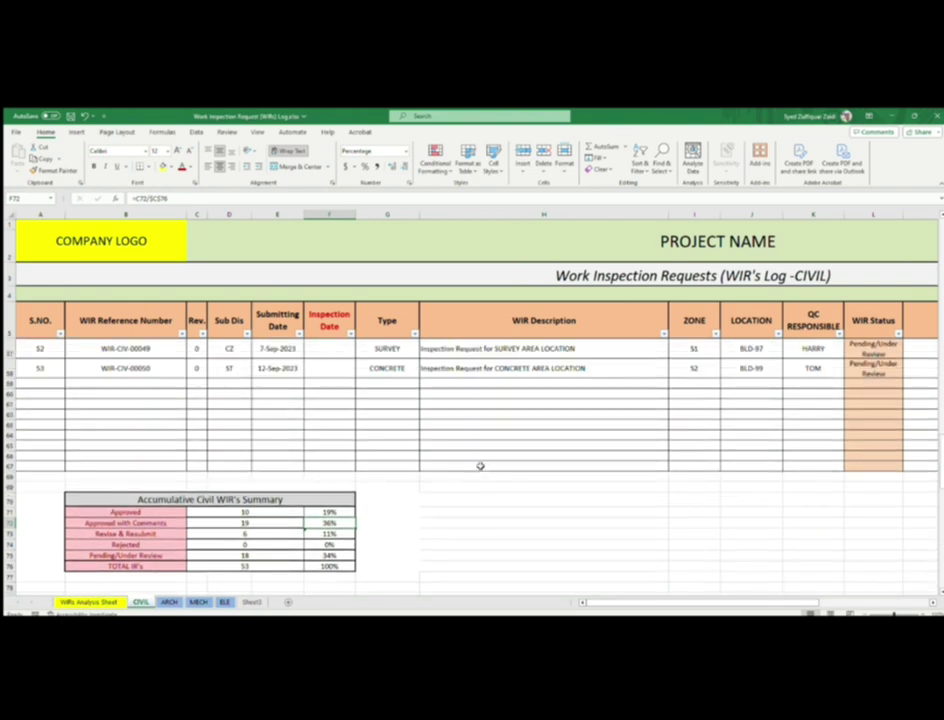
{"action": "scroll", "coordinate": [480, 466], "scroll_direction": "up", "scroll_amount": 4}
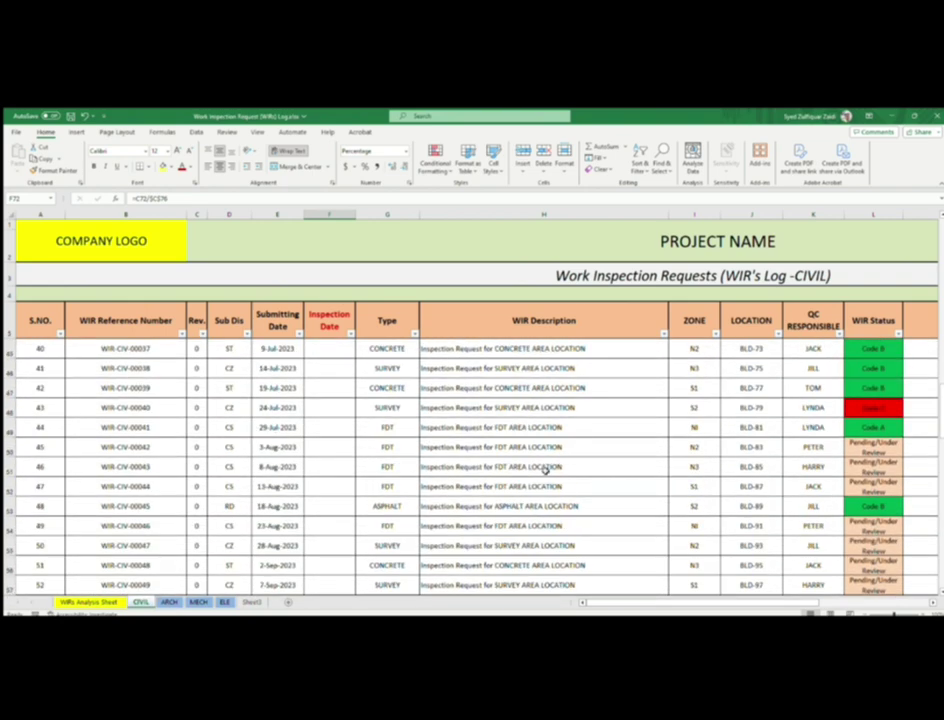
{"action": "scroll", "coordinate": [545, 470], "scroll_direction": "down", "scroll_amount": 3}
{"action": "scroll", "coordinate": [545, 470], "scroll_direction": "down", "scroll_amount": 3}
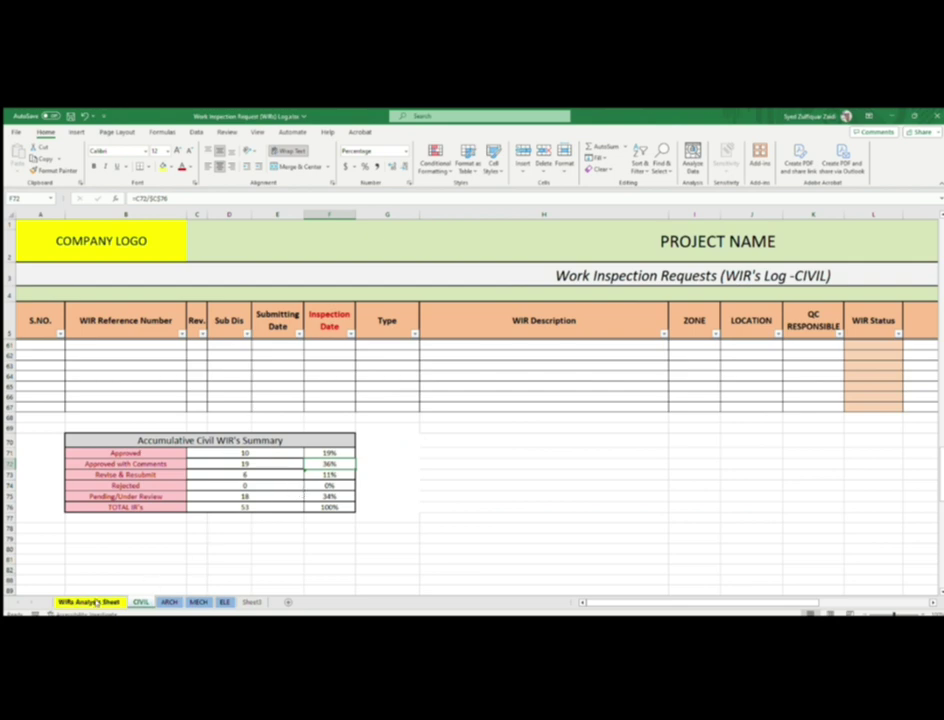
{"action": "left_click", "coordinate": [169, 601]}
{"action": "scroll", "coordinate": [243, 529], "scroll_direction": "down", "scroll_amount": 5}
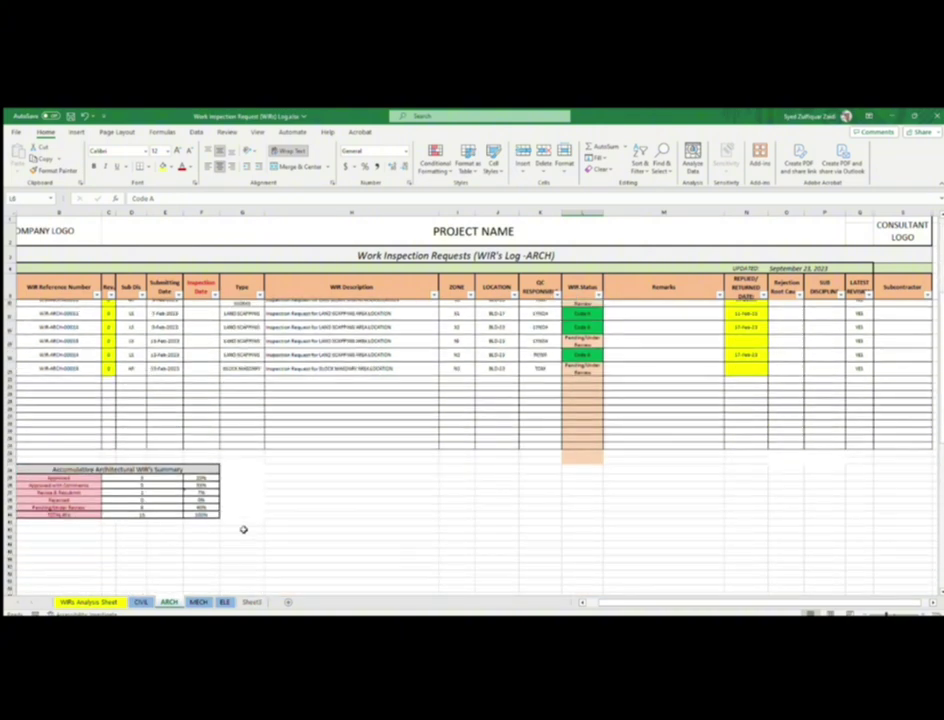
{"action": "left_click", "coordinate": [198, 601]}
{"action": "scroll", "coordinate": [236, 511], "scroll_direction": "down", "scroll_amount": 5}
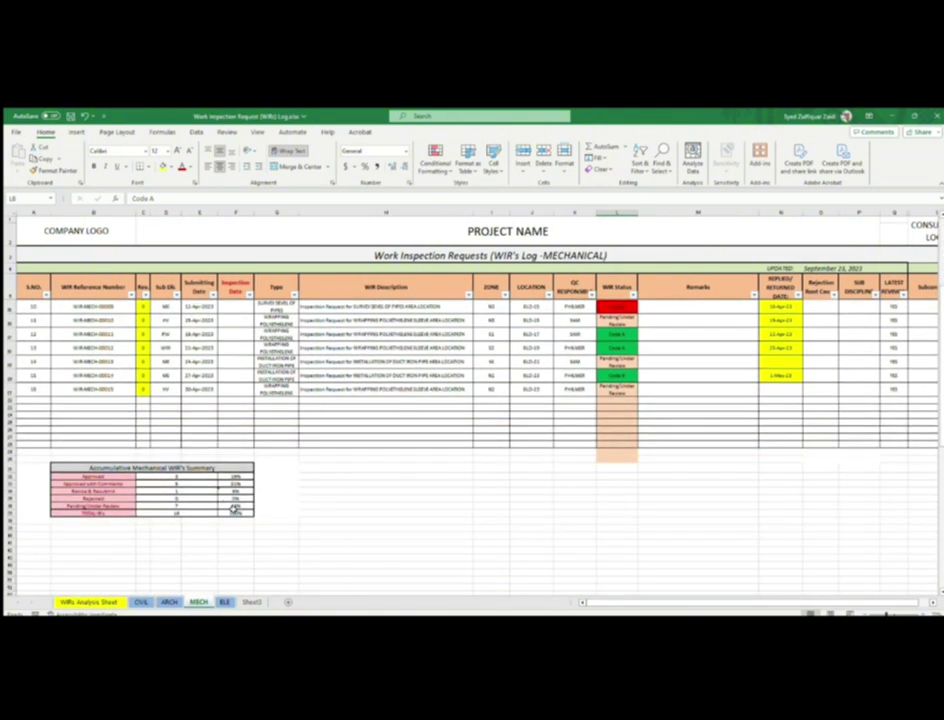
{"action": "left_click", "coordinate": [224, 601]}
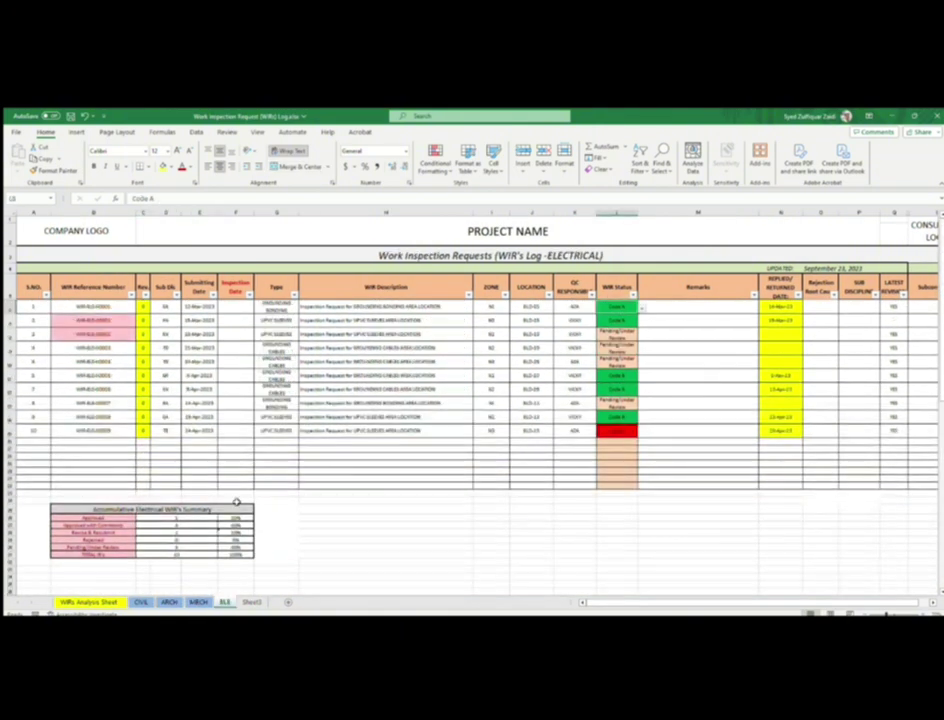
{"action": "scroll", "coordinate": [237, 502], "scroll_direction": "down", "scroll_amount": 1}
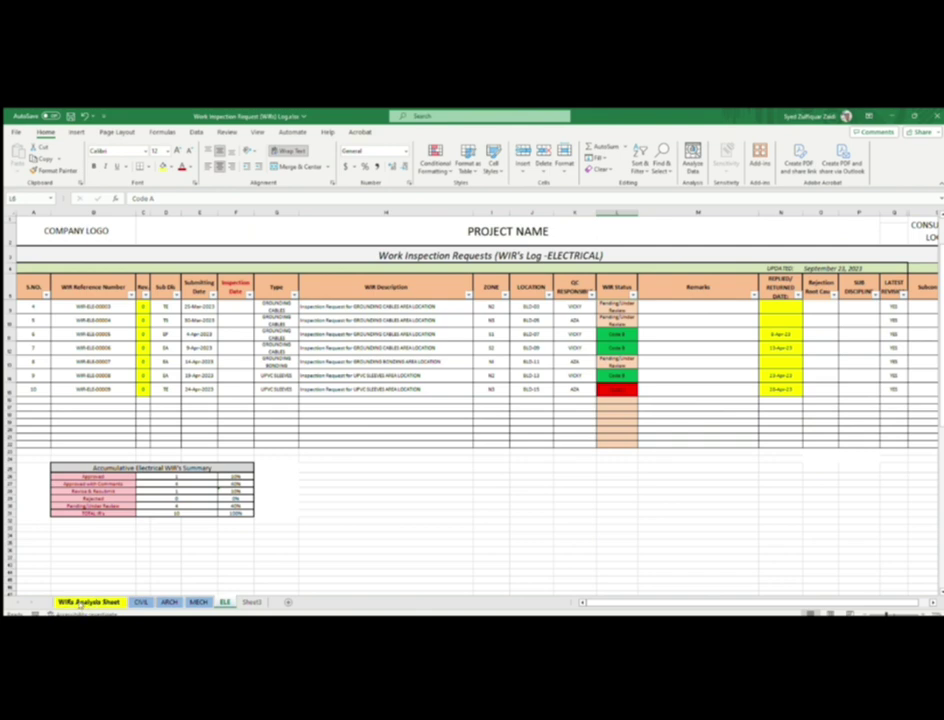
Step: Open the WIRs Analysis Sheet and go through the Approved, Approved with Comments and Pending/Under Review statuses in its table
{"action": "left_click", "coordinate": [66, 603]}
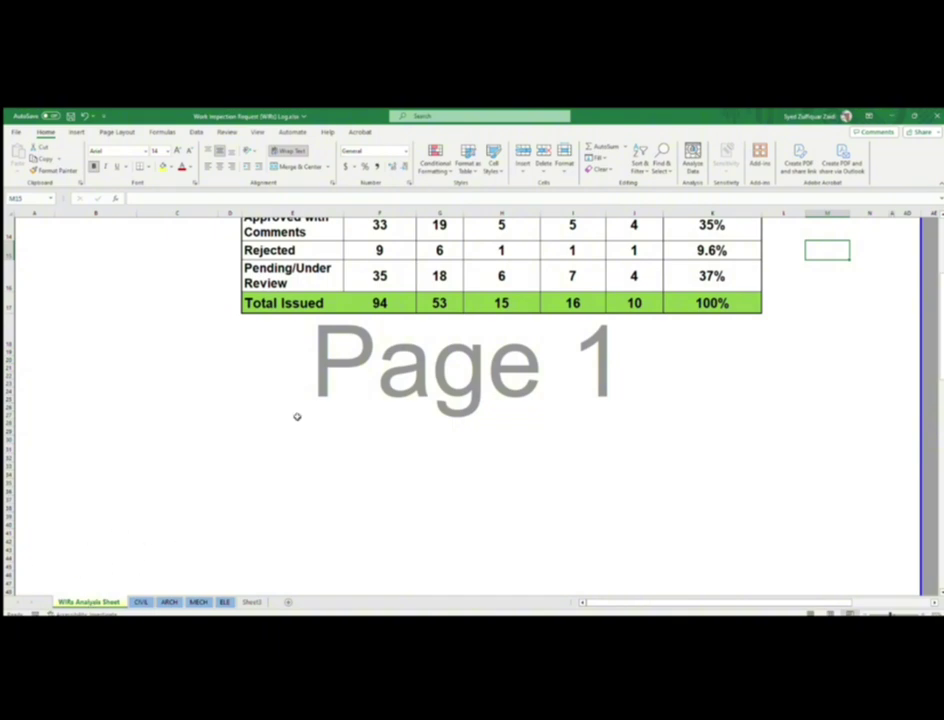
{"action": "scroll", "coordinate": [297, 415], "scroll_direction": "up", "scroll_amount": 2}
{"action": "left_click_drag", "start_coordinate": [785, 599], "coordinate": [805, 599]}
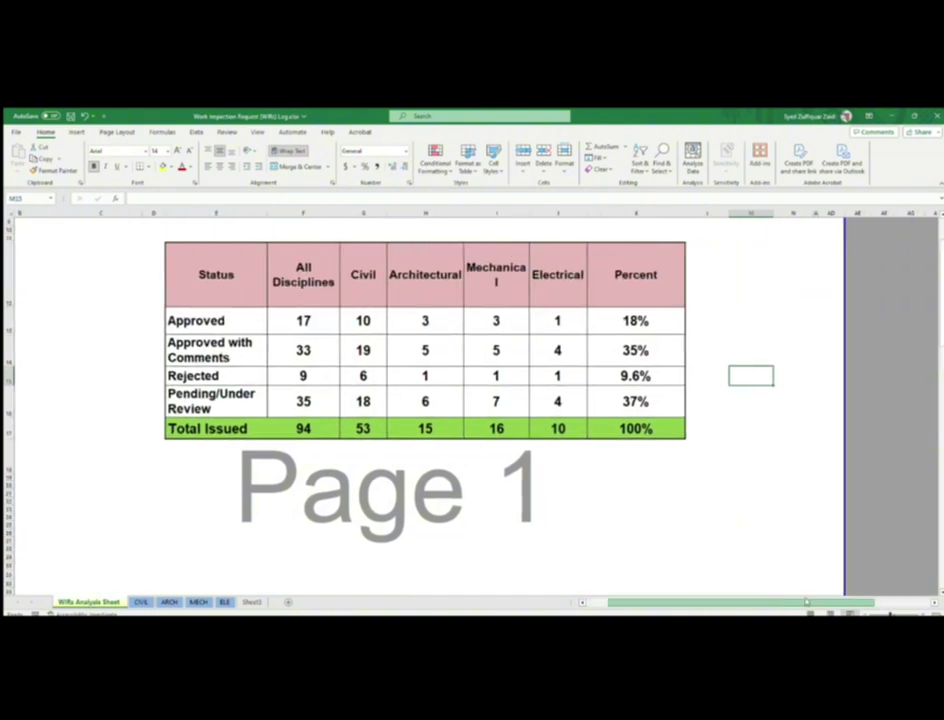
{"action": "left_click", "coordinate": [206, 321]}
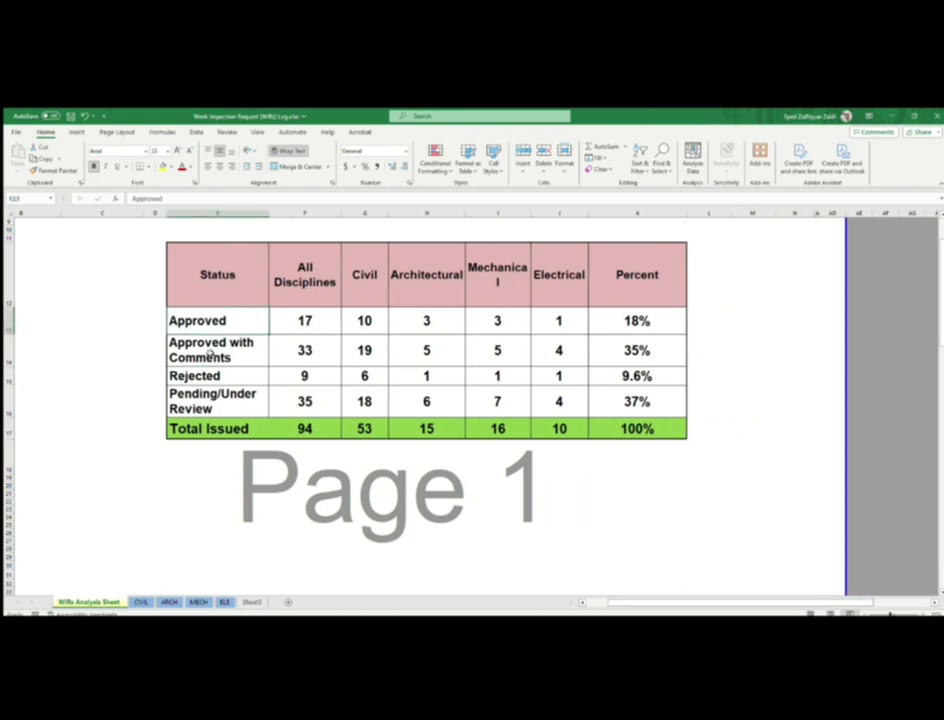
{"action": "left_click", "coordinate": [209, 355]}
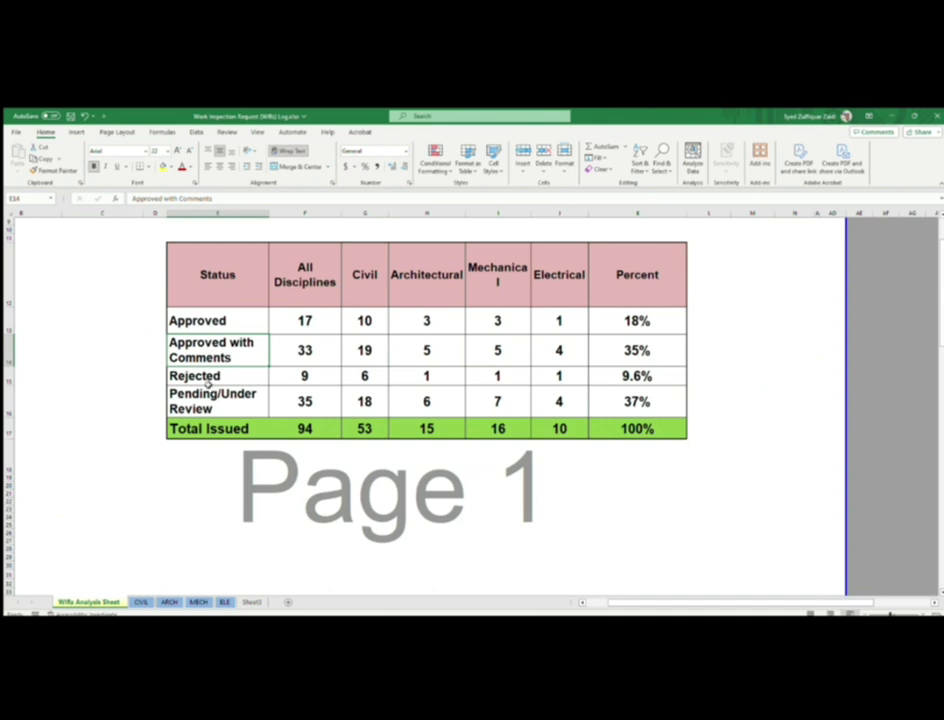
{"action": "left_click", "coordinate": [229, 398]}
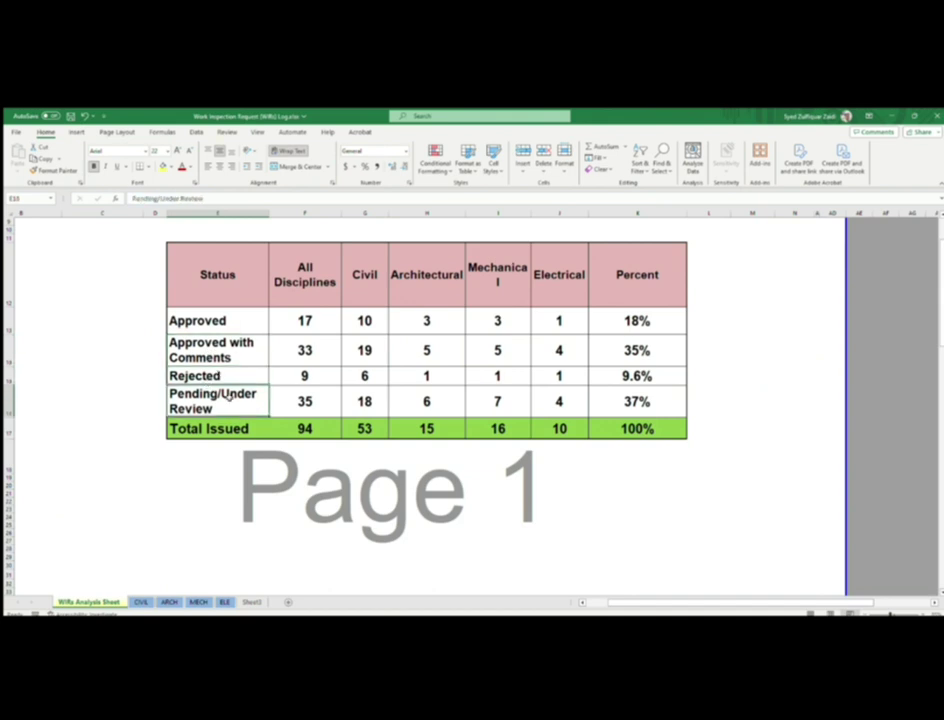
Step: Trace the analysis table's Civil Approved count to its source cell on the CIVIL sheet and return to the analysis sheet
{"action": "left_click", "coordinate": [368, 318]}
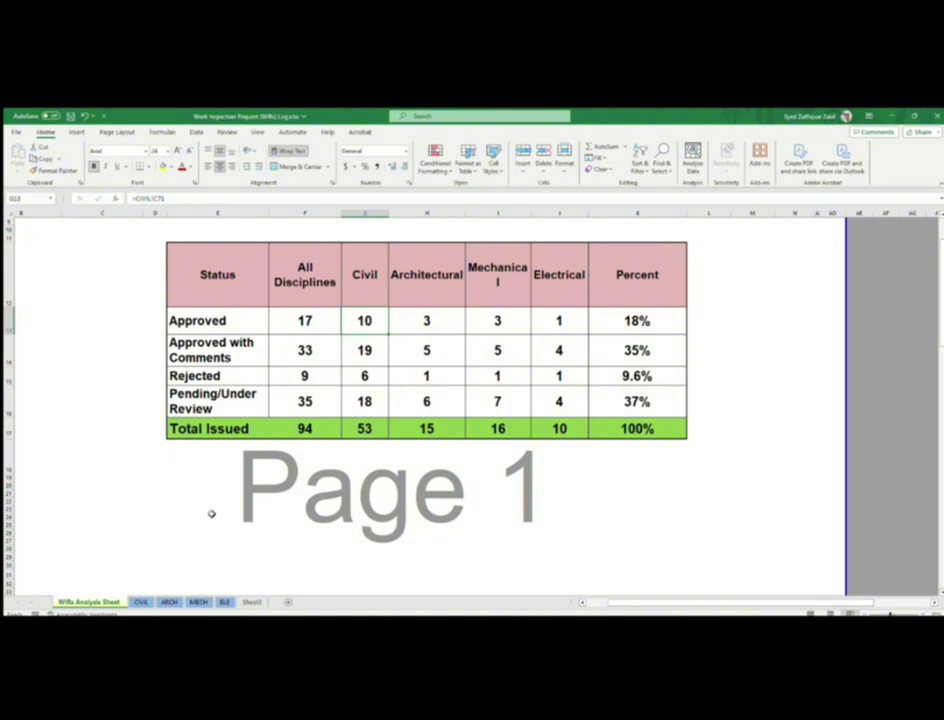
{"action": "left_click", "coordinate": [141, 601]}
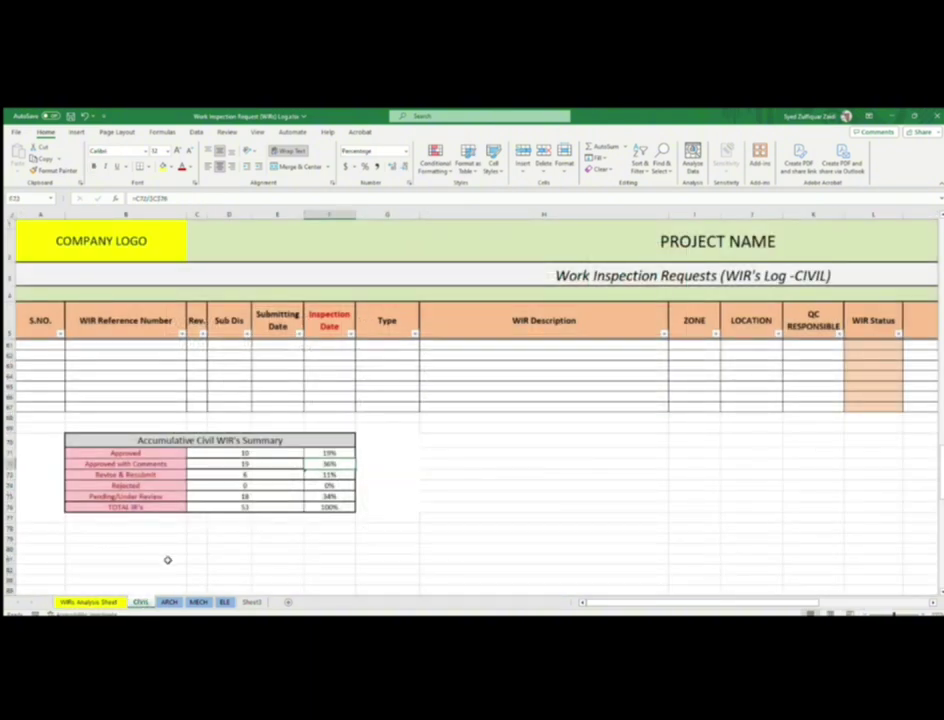
{"action": "left_click", "coordinate": [229, 452]}
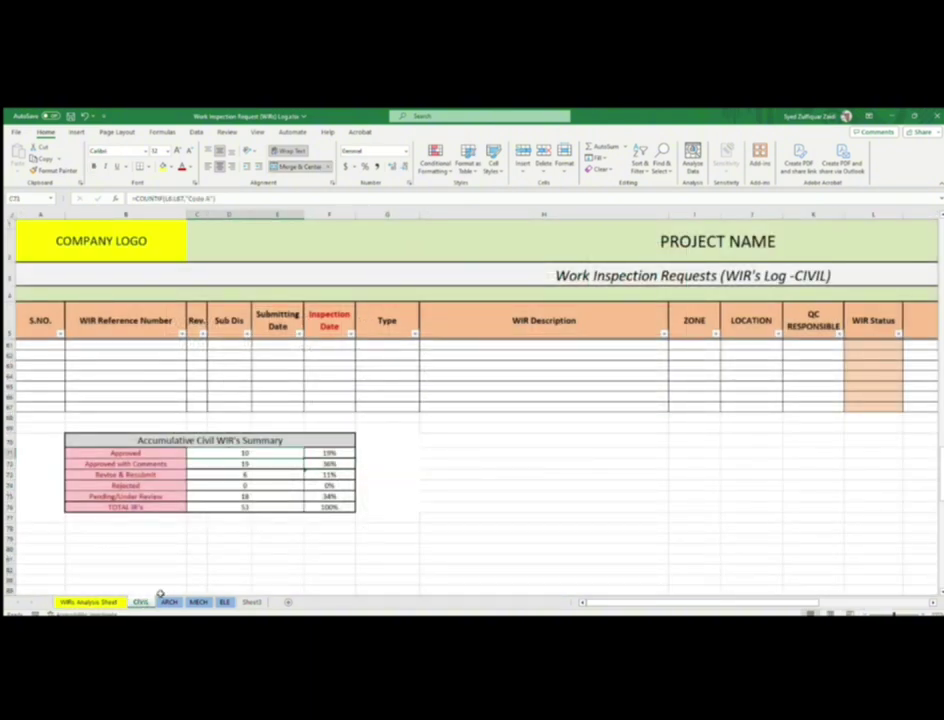
{"action": "left_click", "coordinate": [110, 602]}
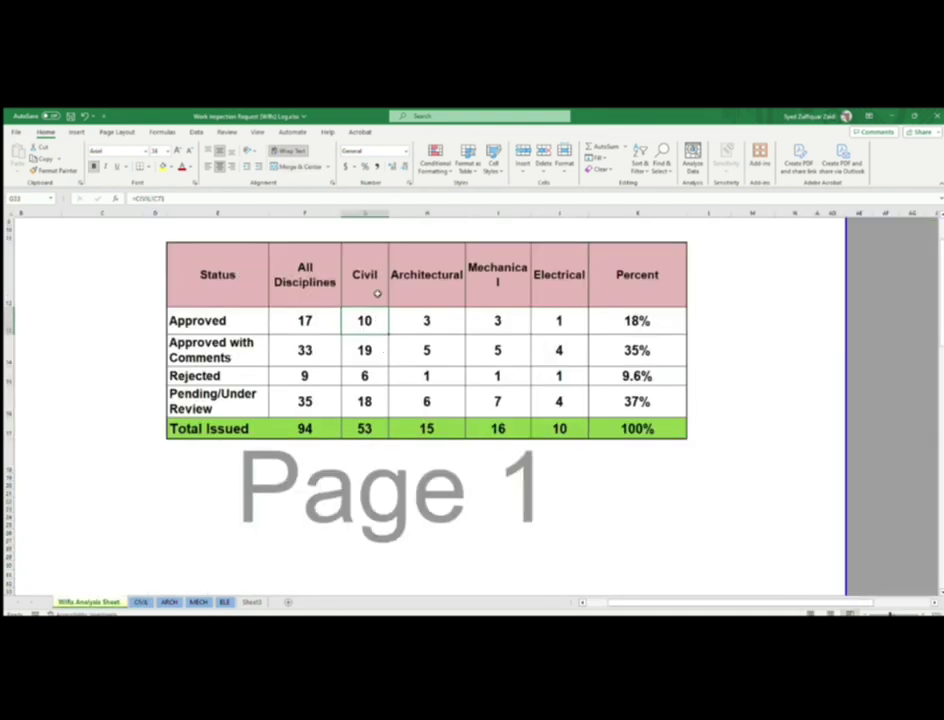
Step: Select the analysis table's header row and widen the Mechanical column so its heading fits on one line
{"action": "left_click", "coordinate": [211, 280]}
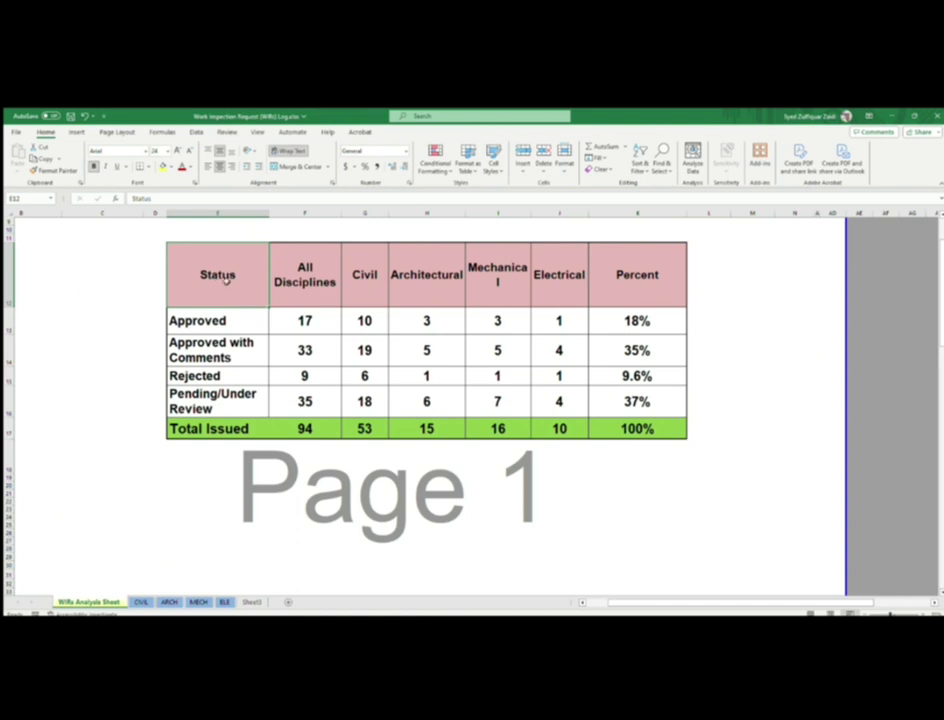
{"action": "left_click_drag", "start_coordinate": [226, 282], "coordinate": [626, 288]}
{"action": "left_click_drag", "start_coordinate": [531, 213], "coordinate": [544, 213]}
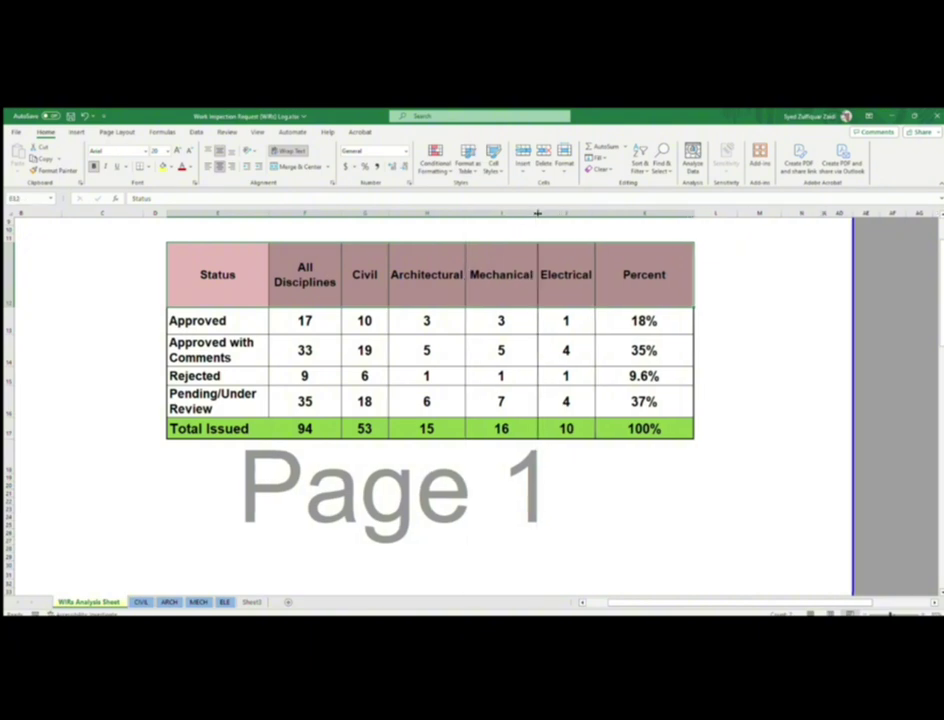
Step: Inspect the cross-sheet reference behind the Civil Approved count and compare it with the CIVIL sheet's summary
{"action": "left_click", "coordinate": [371, 318]}
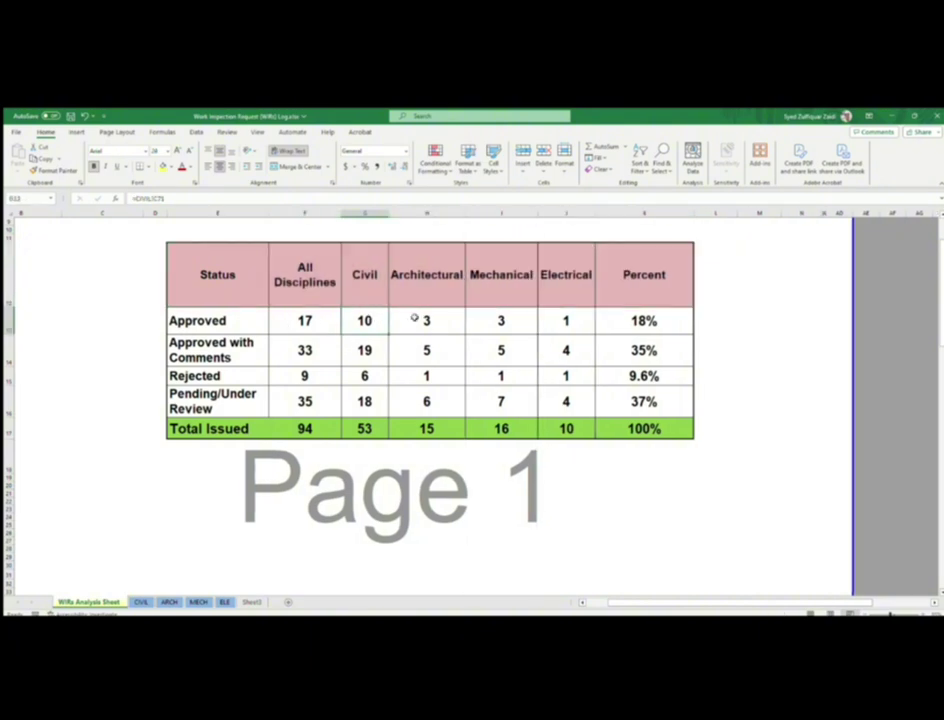
{"action": "double_click", "coordinate": [373, 320]}
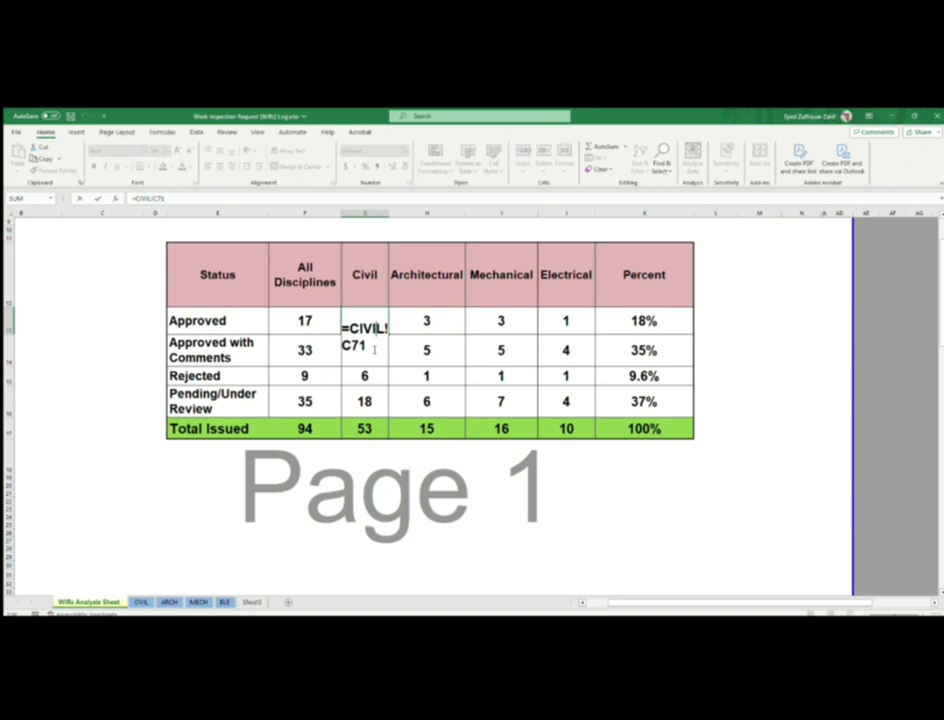
{"action": "key", "text": "Return"}
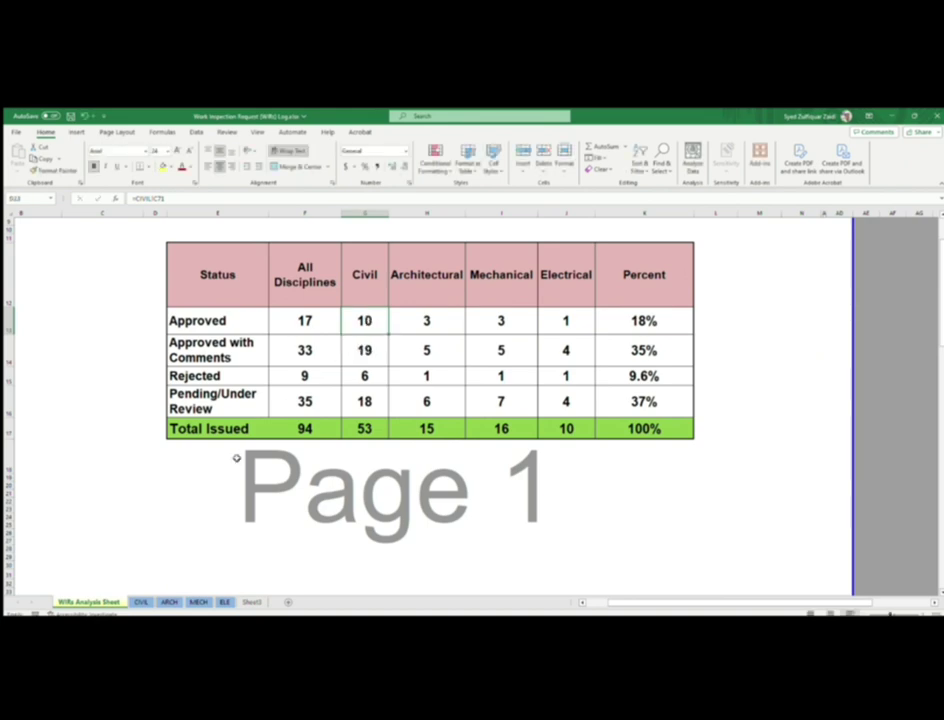
{"action": "left_click", "coordinate": [141, 601]}
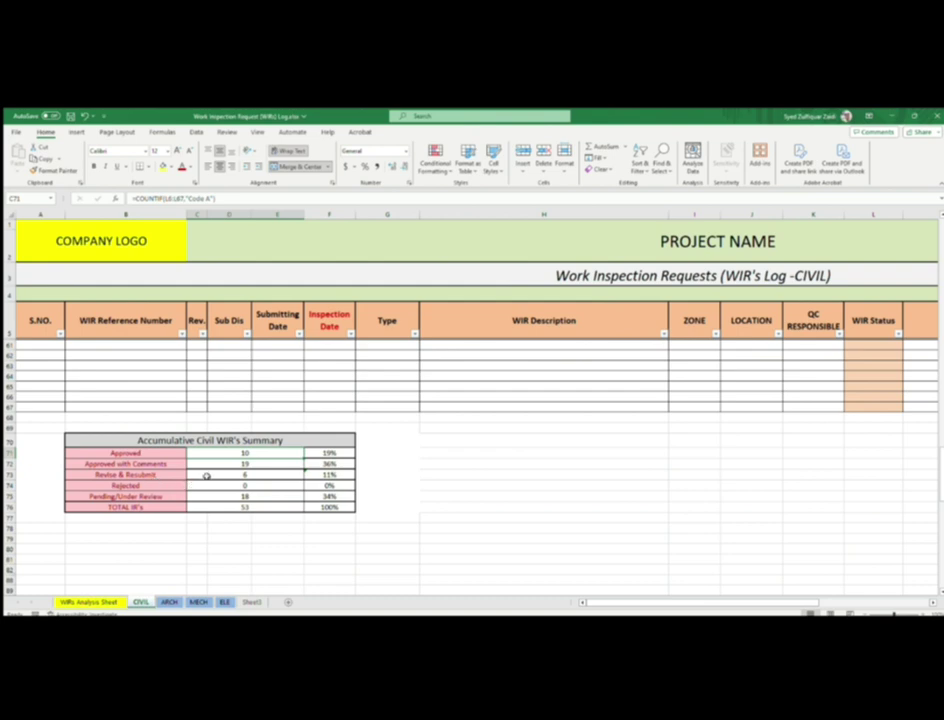
{"action": "left_click_drag", "start_coordinate": [210, 474], "coordinate": [211, 482]}
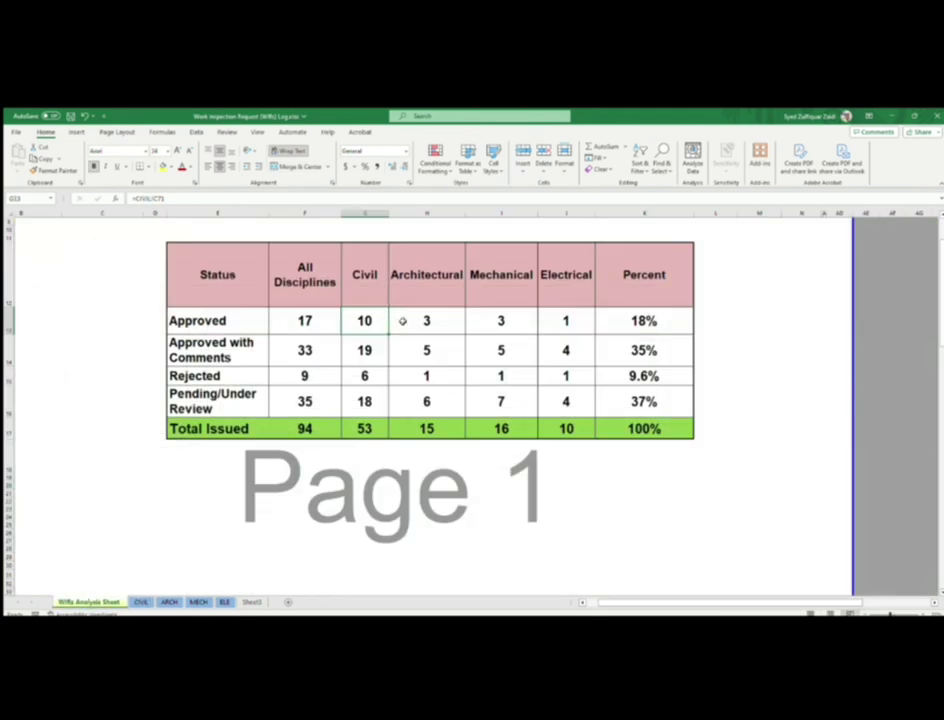
Step: Inspect the references behind the Civil Approved with Comments, Rejected and Pending/Under Review counts and the Architectural Approved count
{"action": "left_click", "coordinate": [402, 320]}
{"action": "left_click", "coordinate": [360, 351]}
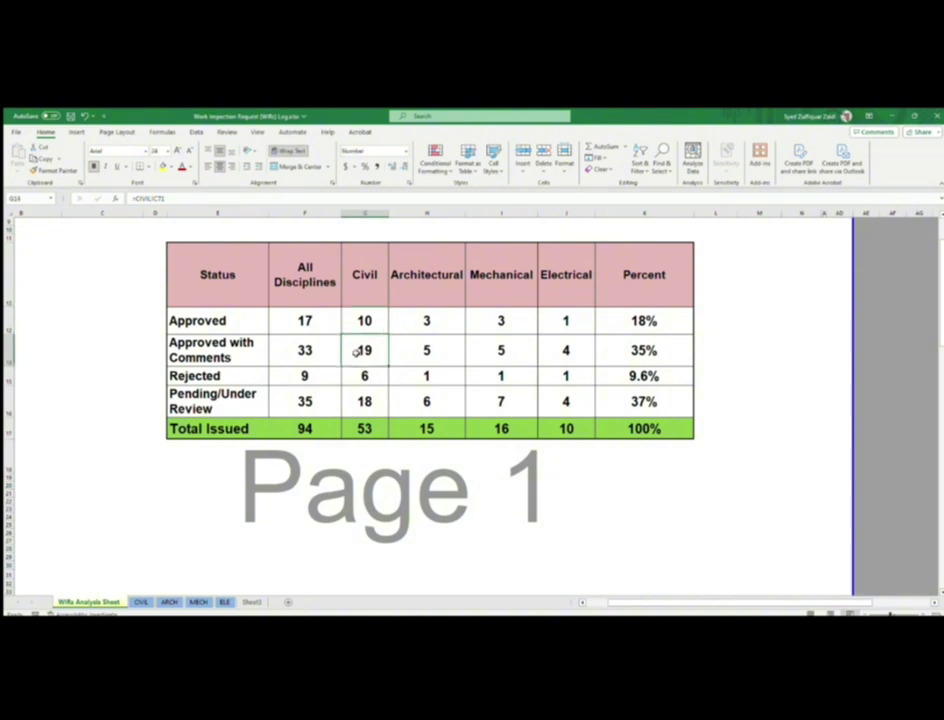
{"action": "left_click", "coordinate": [364, 375]}
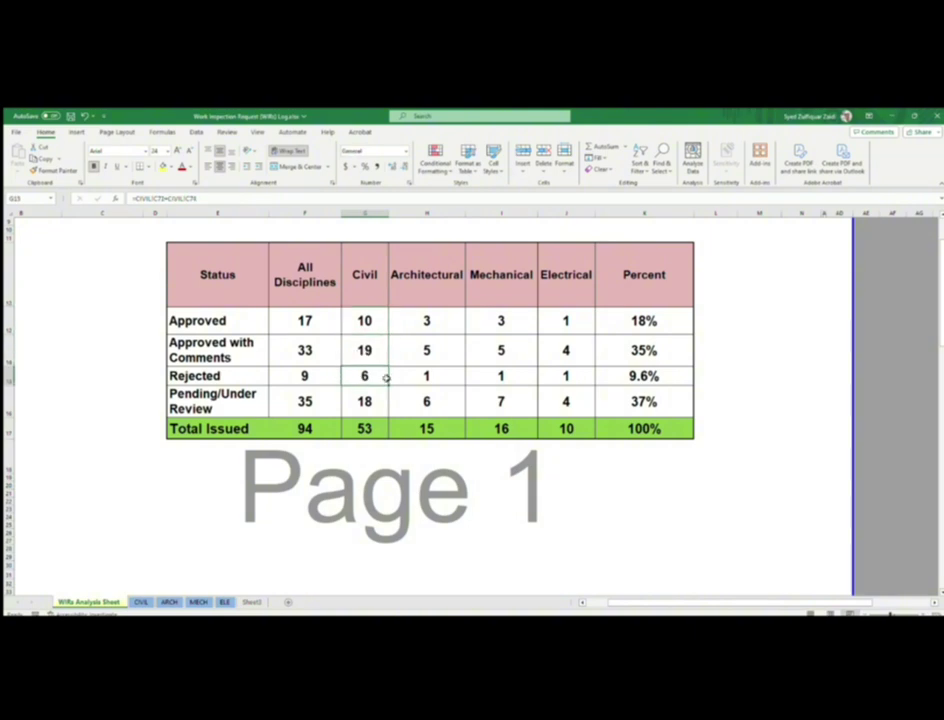
{"action": "left_click", "coordinate": [372, 401]}
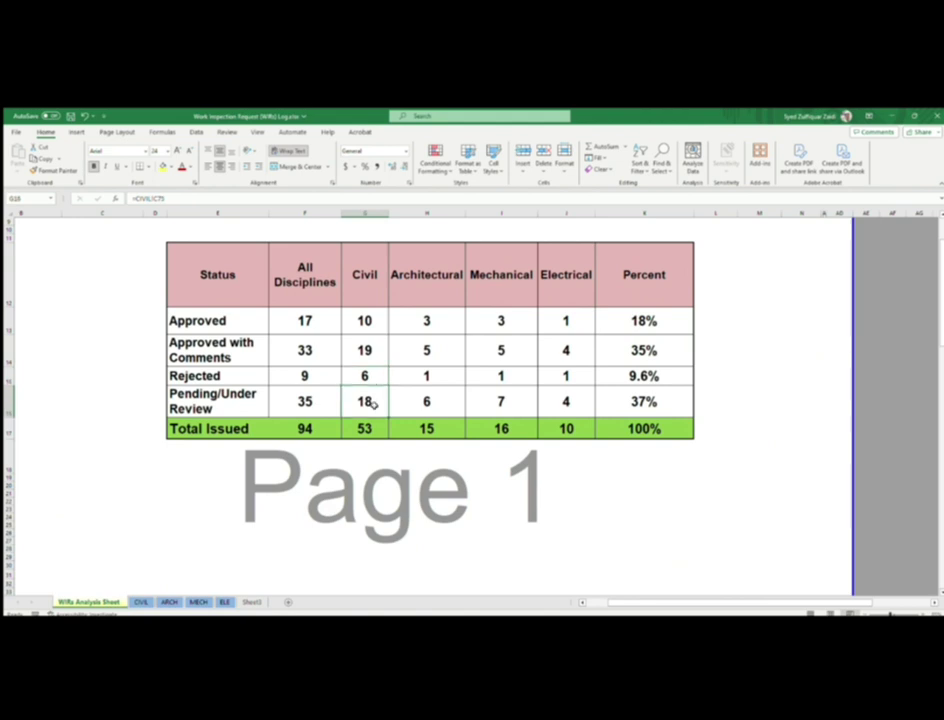
{"action": "left_click", "coordinate": [415, 321]}
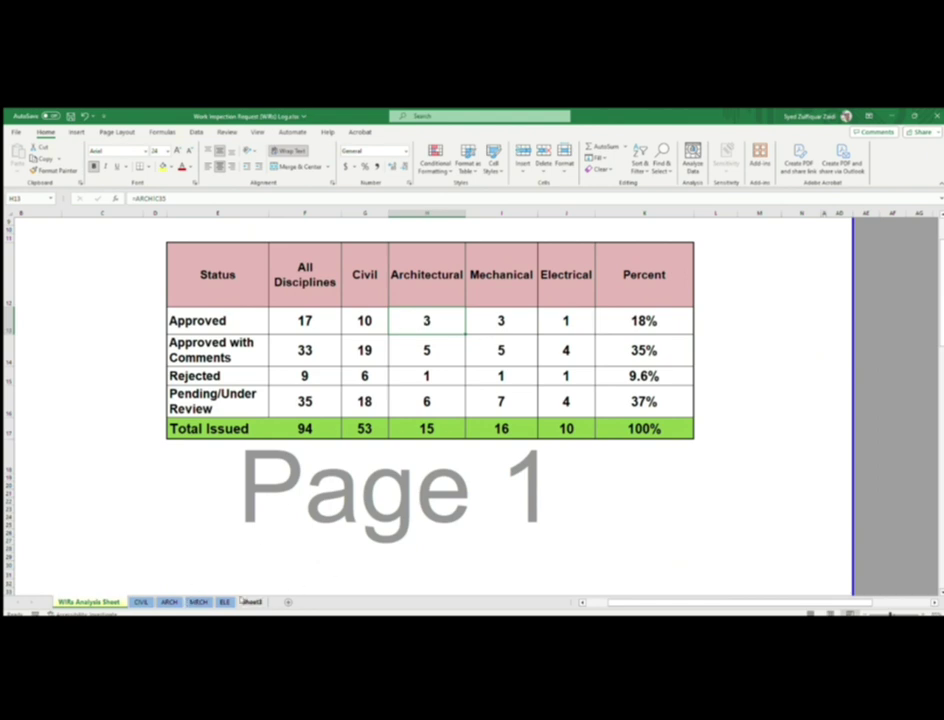
Step: Inspect the formula behind the Approved count in the ARCH sheet's summary and return to the analysis sheet
{"action": "left_click", "coordinate": [169, 601]}
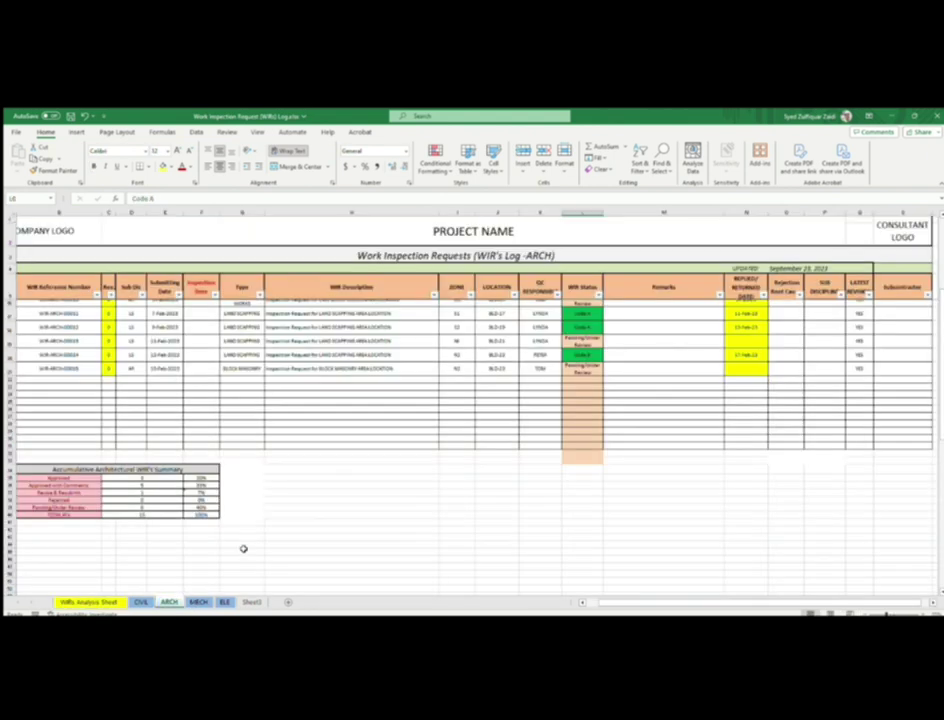
{"action": "left_click", "coordinate": [143, 479]}
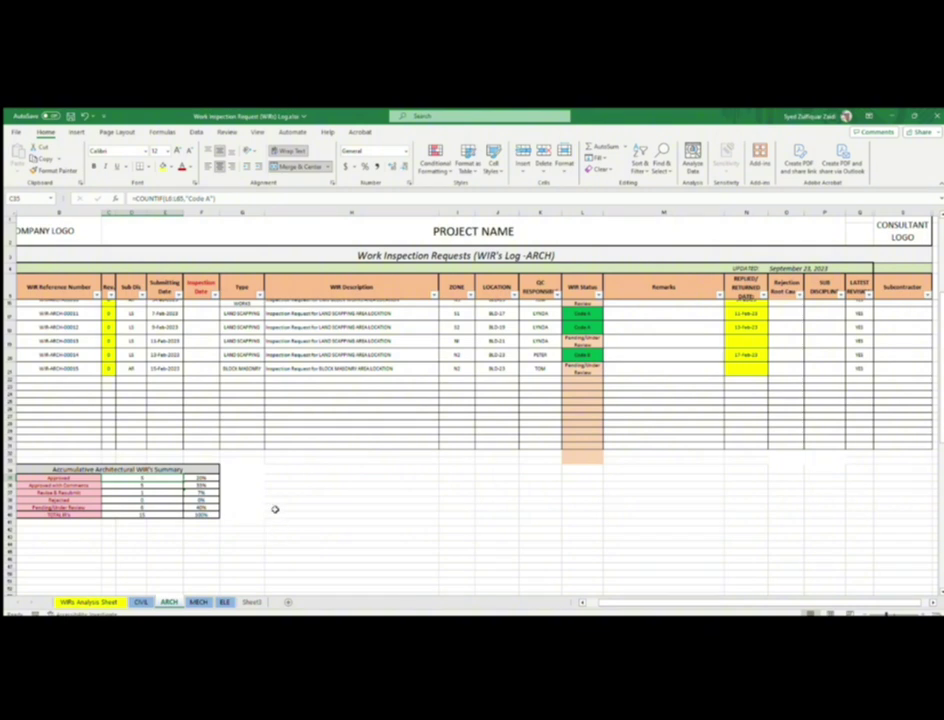
{"action": "left_click", "coordinate": [105, 602]}
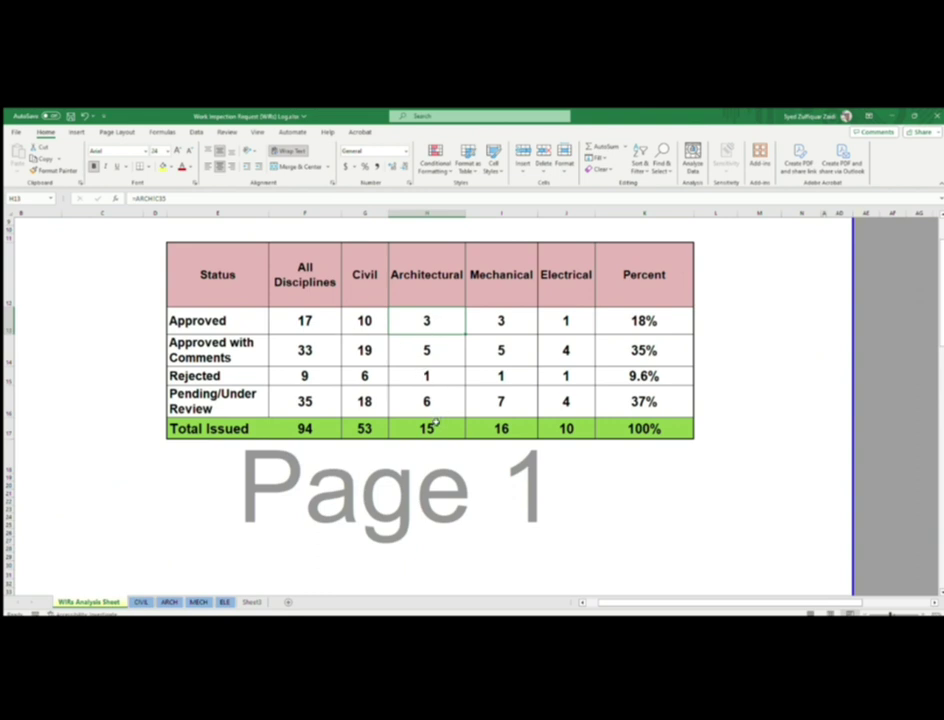
Step: Clear the Architectural Approved count and rebuild it as a reference to the Approved count on the ARCH sheet, =ARCH!C35
{"action": "key", "text": "Delete"}
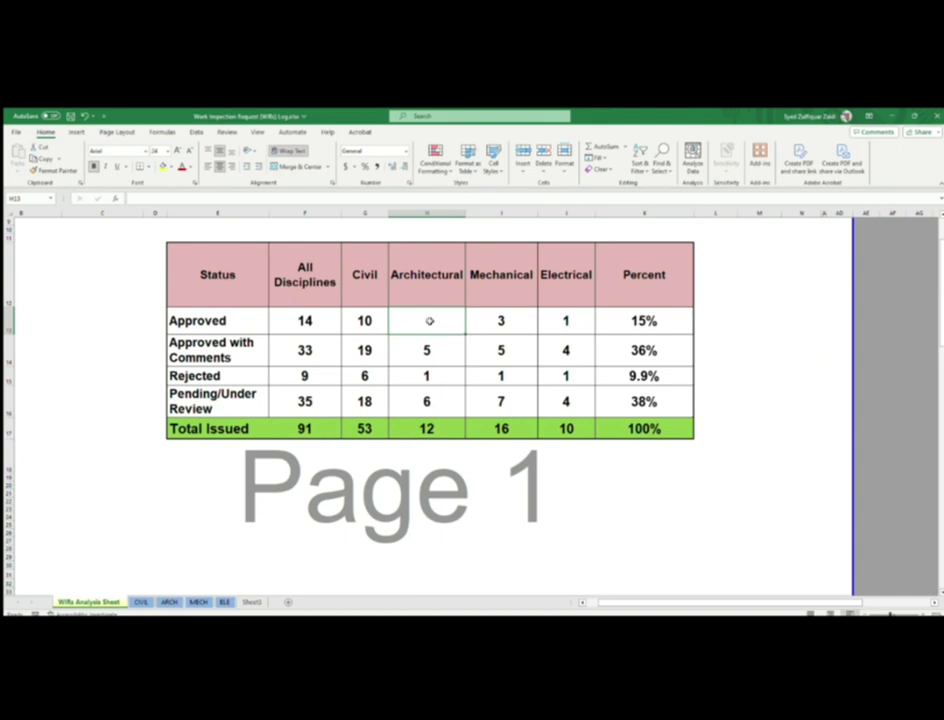
{"action": "type", "text": "="}
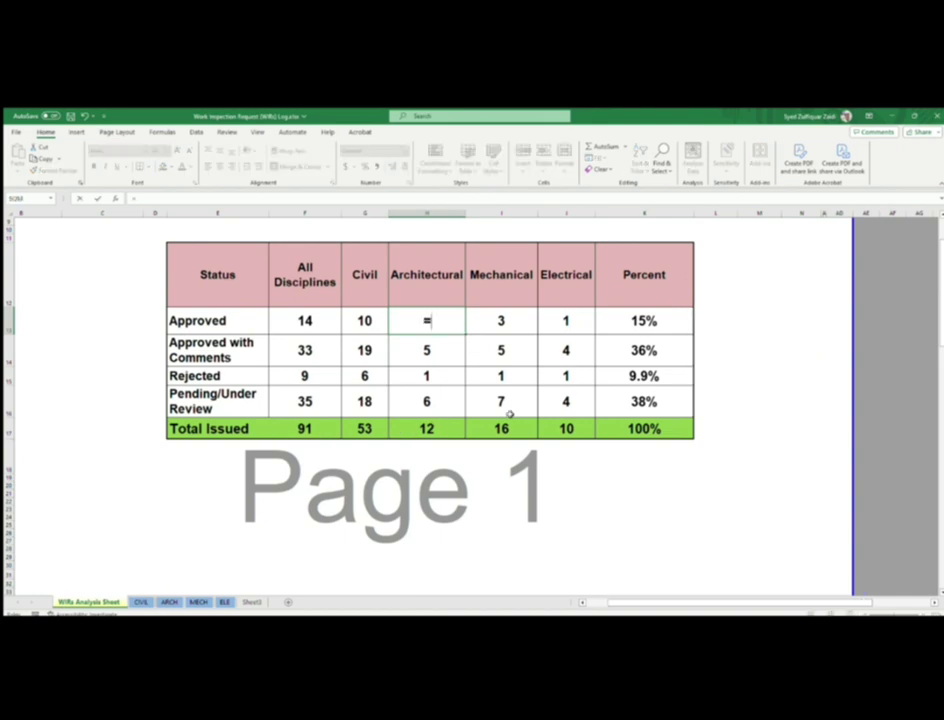
{"action": "left_click", "coordinate": [168, 602]}
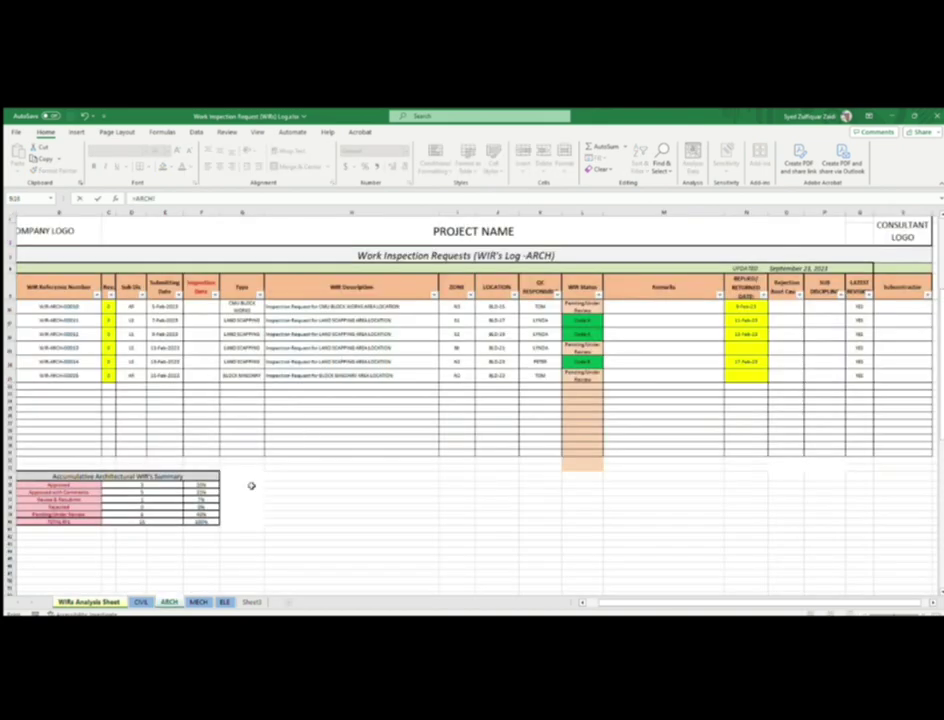
{"action": "left_click", "coordinate": [148, 484]}
{"action": "type", "text": "+"}
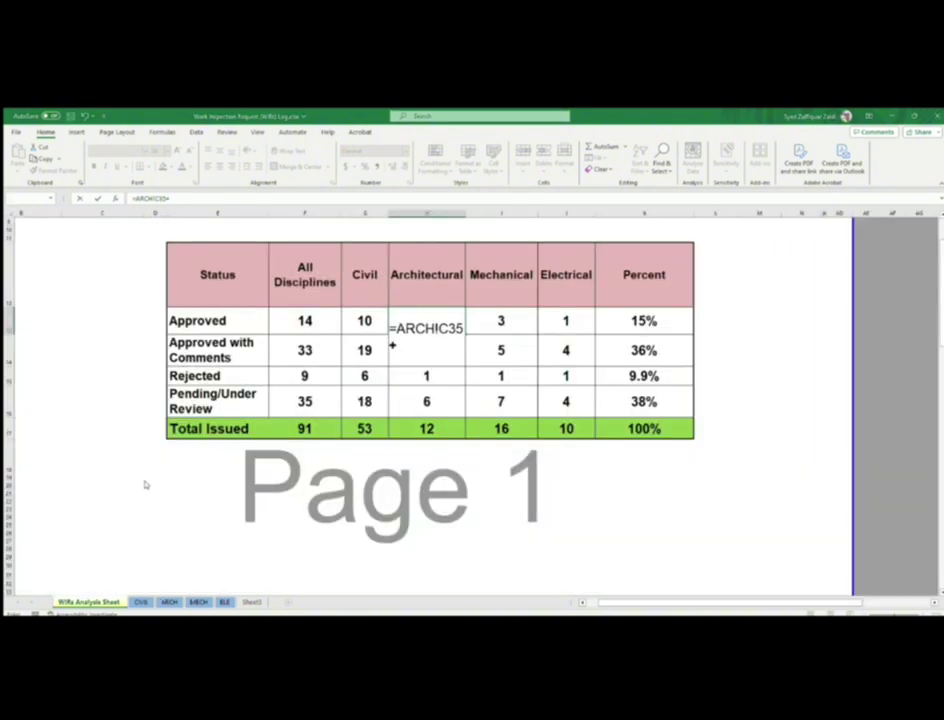
{"action": "key", "text": "Return"}
{"action": "type", "text": "+"}
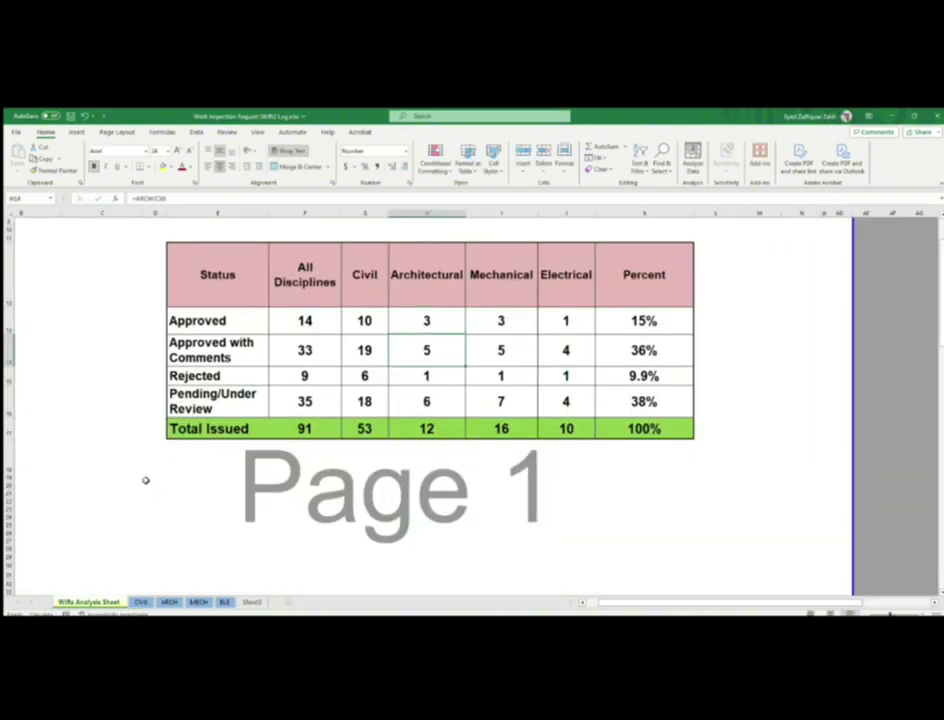
Step: Re-enter the Architectural Approved count on the analysis sheet as a link to cell C35 of the ARCH sheet
{"action": "left_click", "coordinate": [440, 321]}
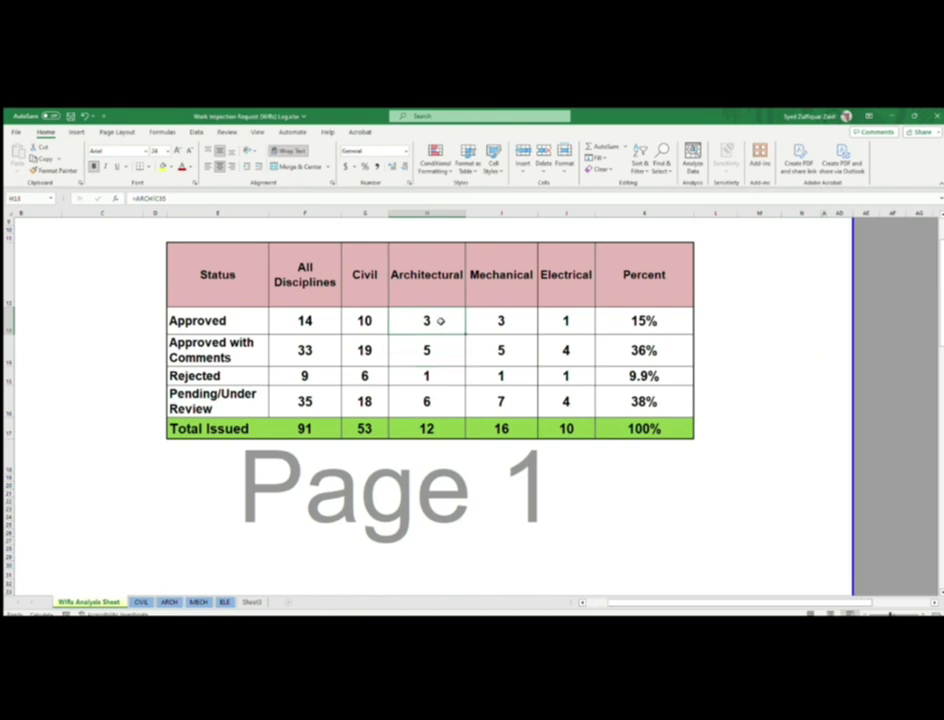
{"action": "type", "text": "="}
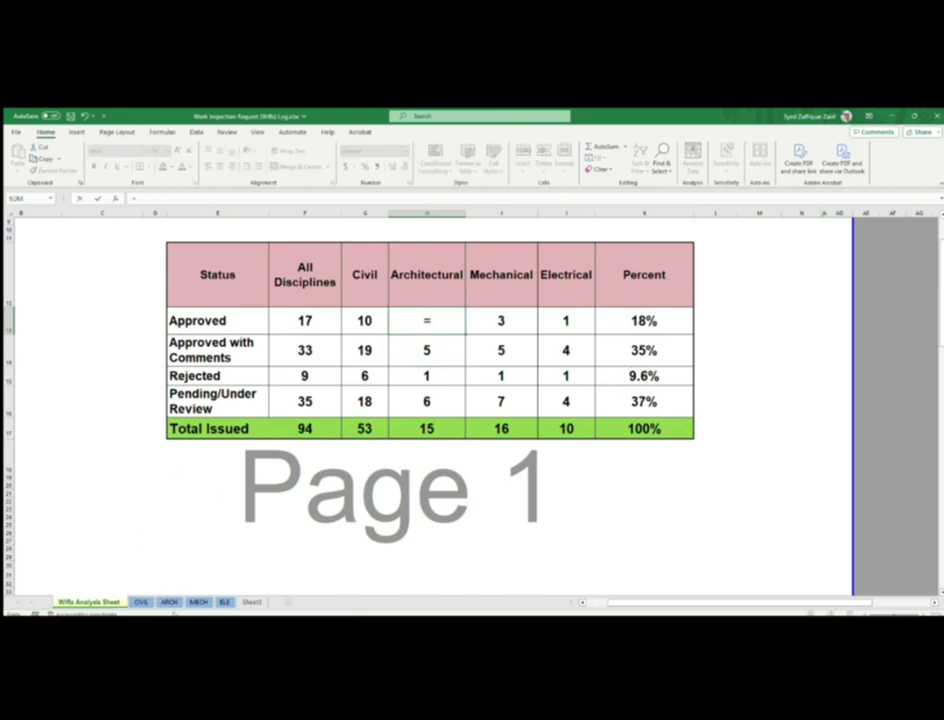
{"action": "left_click", "coordinate": [169, 602]}
{"action": "left_click", "coordinate": [148, 484]}
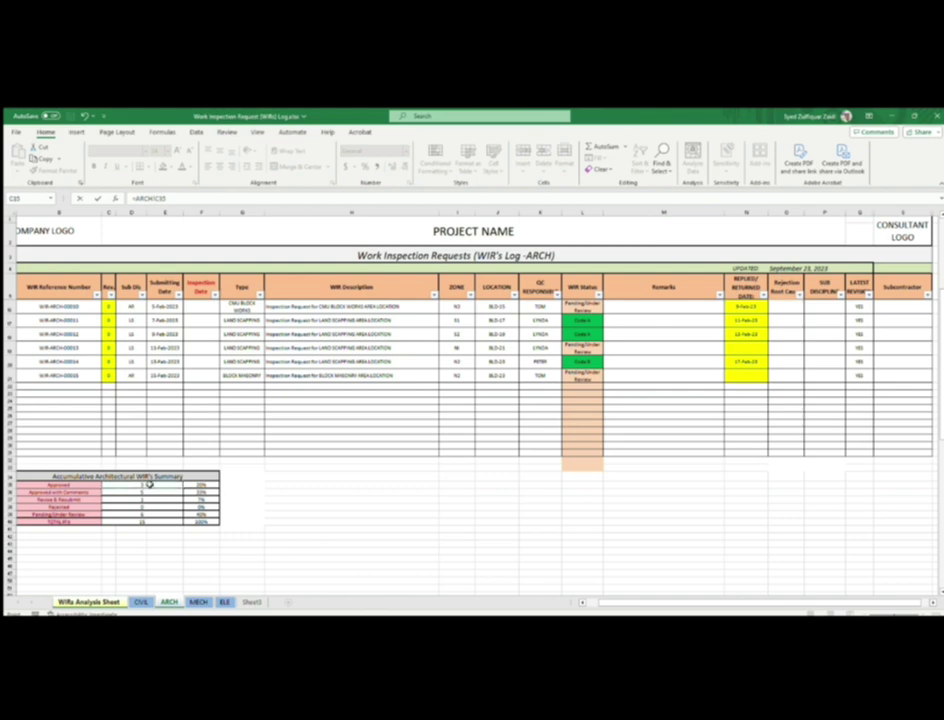
{"action": "key", "text": "Return"}
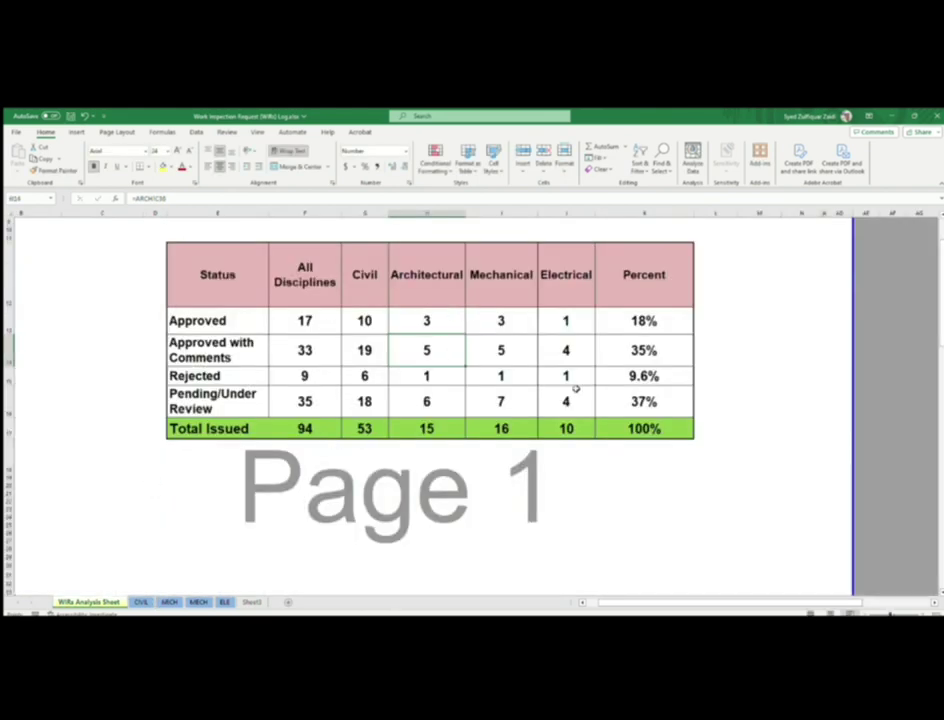
Step: Select the status counts of all four disciplines and inspect the SUM formula behind the All Disciplines Approved total
{"action": "left_click", "coordinate": [428, 321]}
{"action": "left_click_drag", "start_coordinate": [364, 321], "coordinate": [583, 398]}
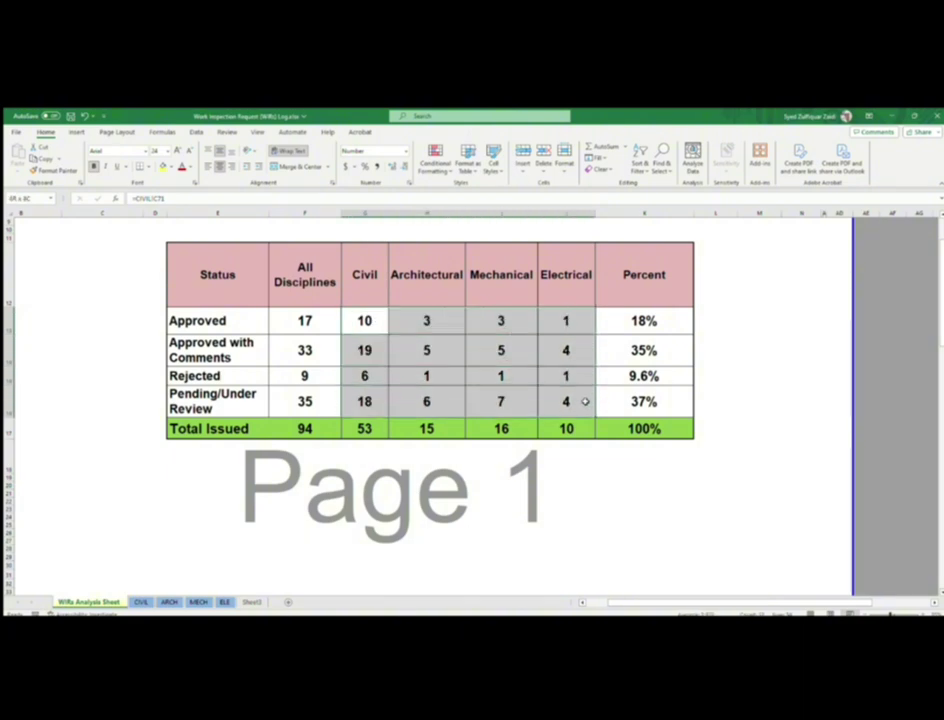
{"action": "left_click", "coordinate": [309, 318]}
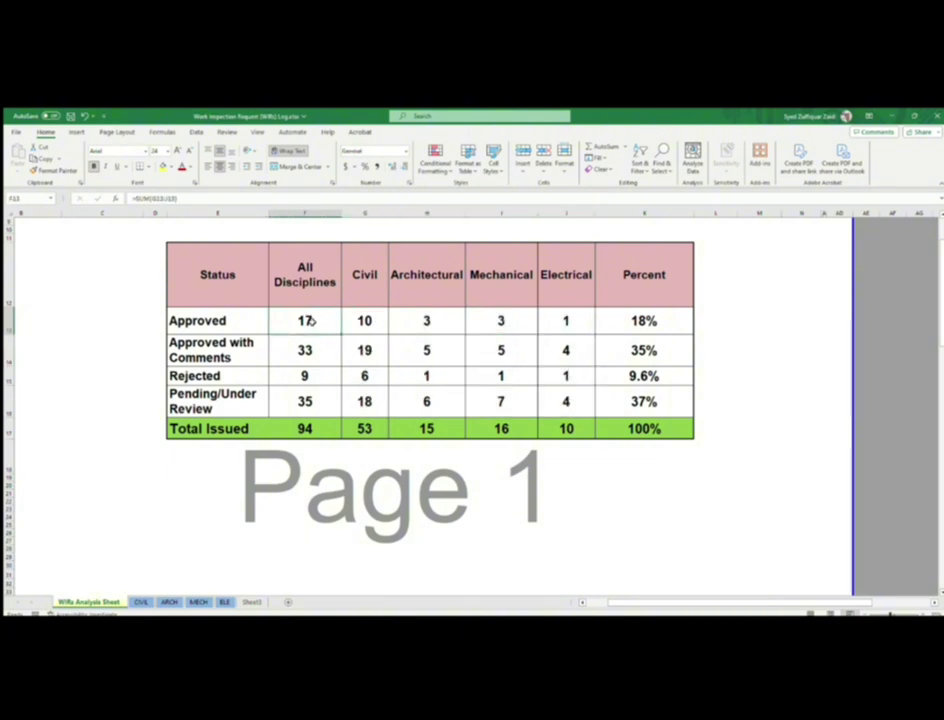
{"action": "double_click", "coordinate": [310, 320]}
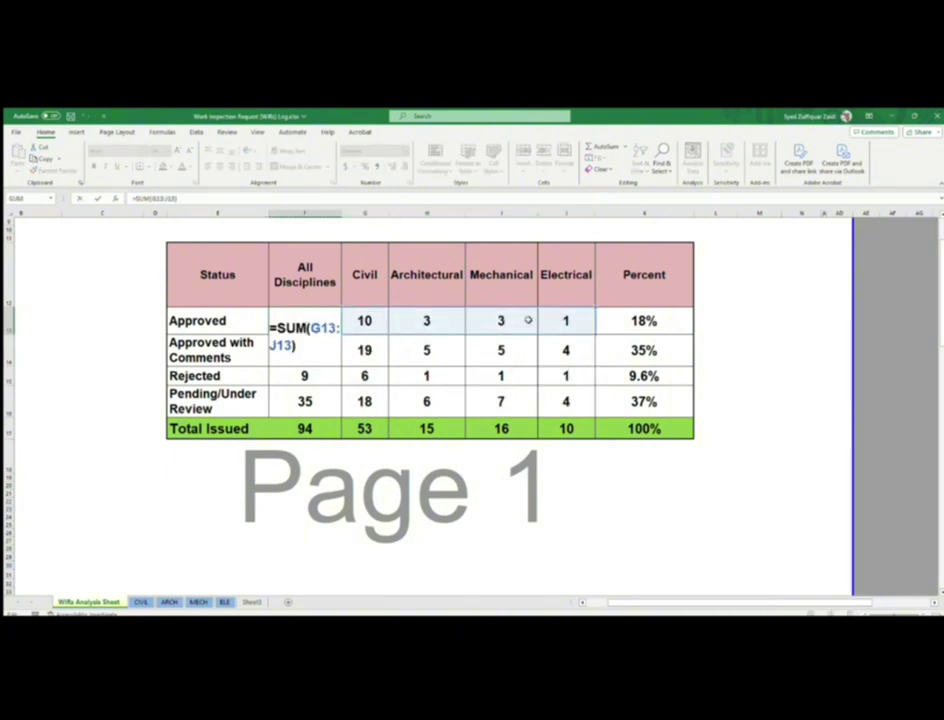
{"action": "key", "text": "Return"}
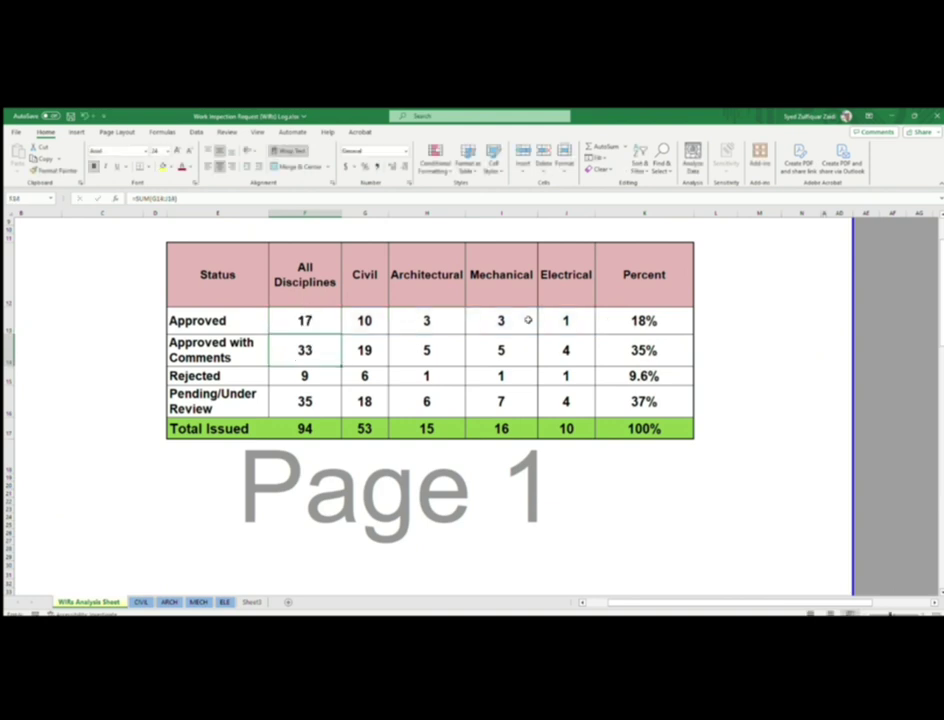
Step: Inspect the All Disciplines sums for Approved with Comments, Rejected and Pending/Under Review, and select the All Disciplines and Civil columns through Total Issued
{"action": "double_click", "coordinate": [293, 349]}
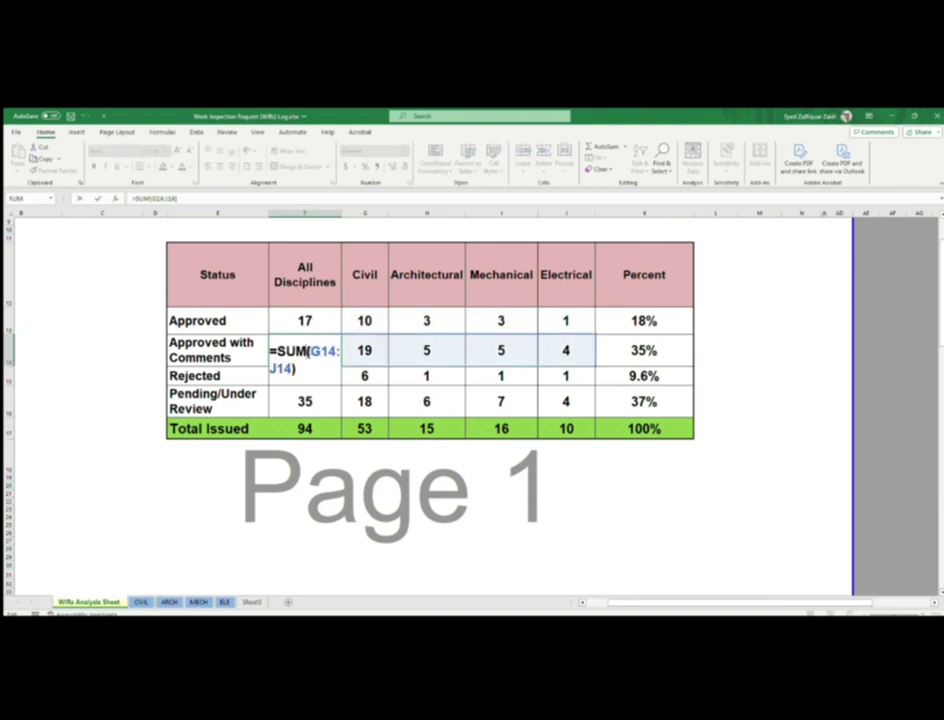
{"action": "key", "text": "Return"}
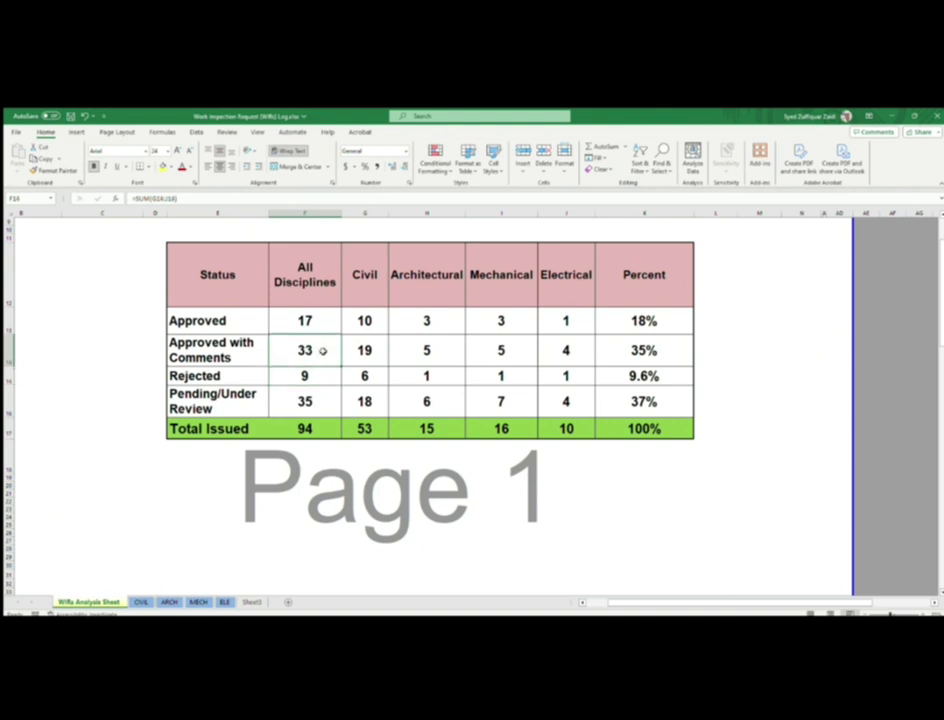
{"action": "left_click_drag", "start_coordinate": [320, 351], "coordinate": [596, 351]}
{"action": "double_click", "coordinate": [287, 377]}
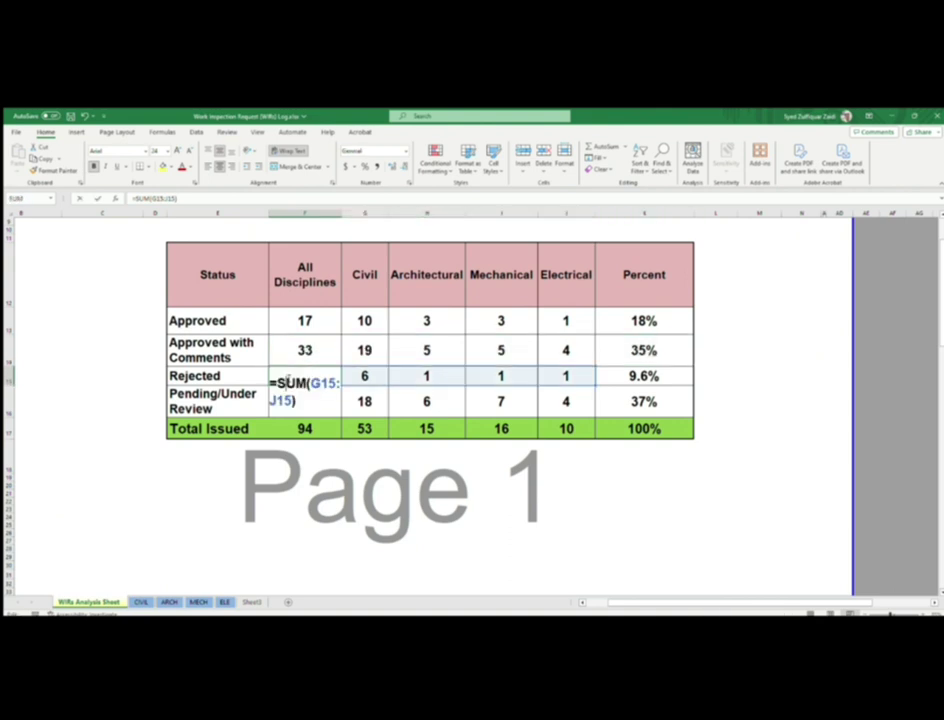
{"action": "key", "text": "Return"}
{"action": "double_click", "coordinate": [316, 401]}
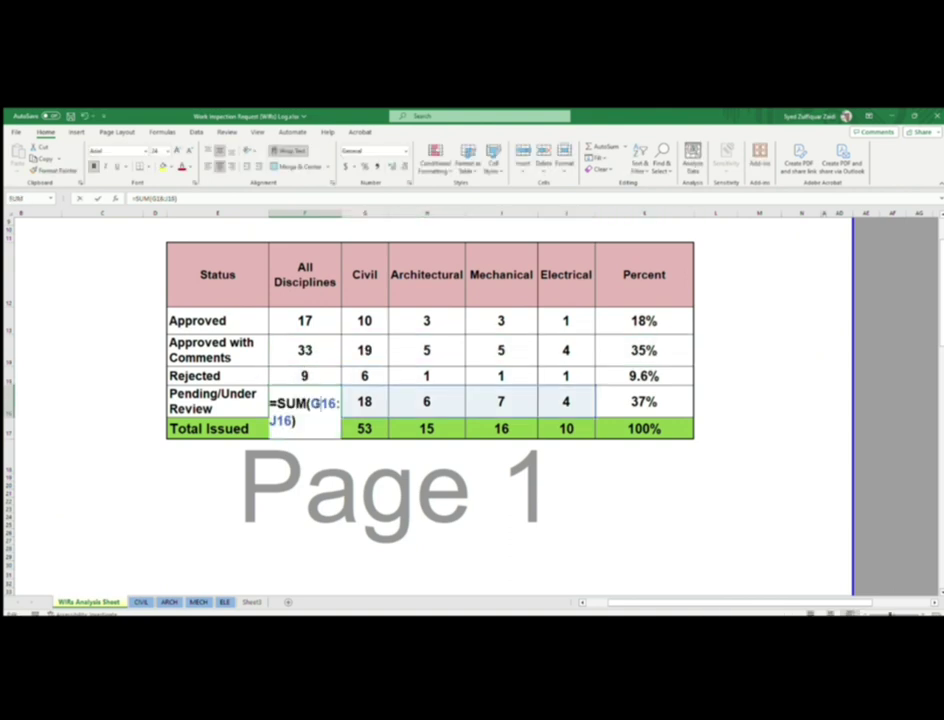
{"action": "key", "text": "Return"}
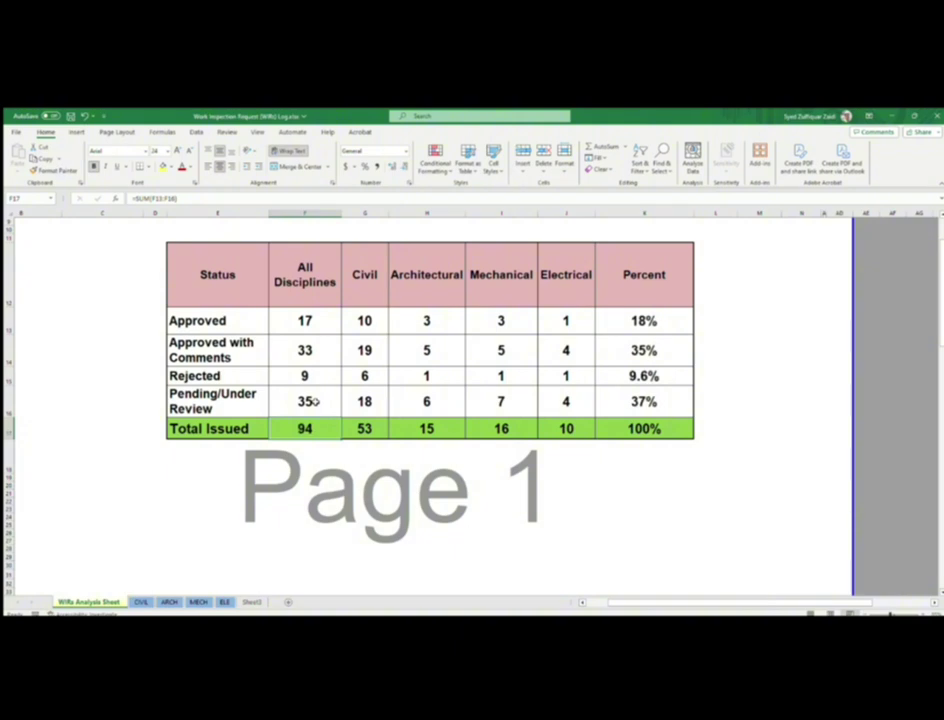
{"action": "left_click_drag", "start_coordinate": [322, 320], "coordinate": [322, 428]}
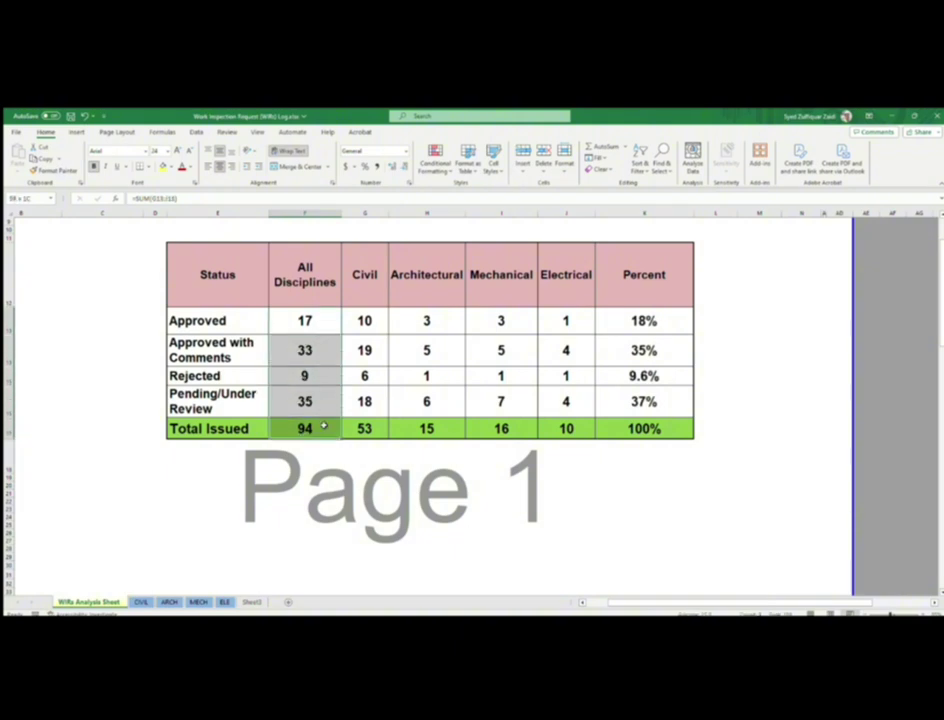
{"action": "left_click_drag", "start_coordinate": [358, 340], "coordinate": [362, 428]}
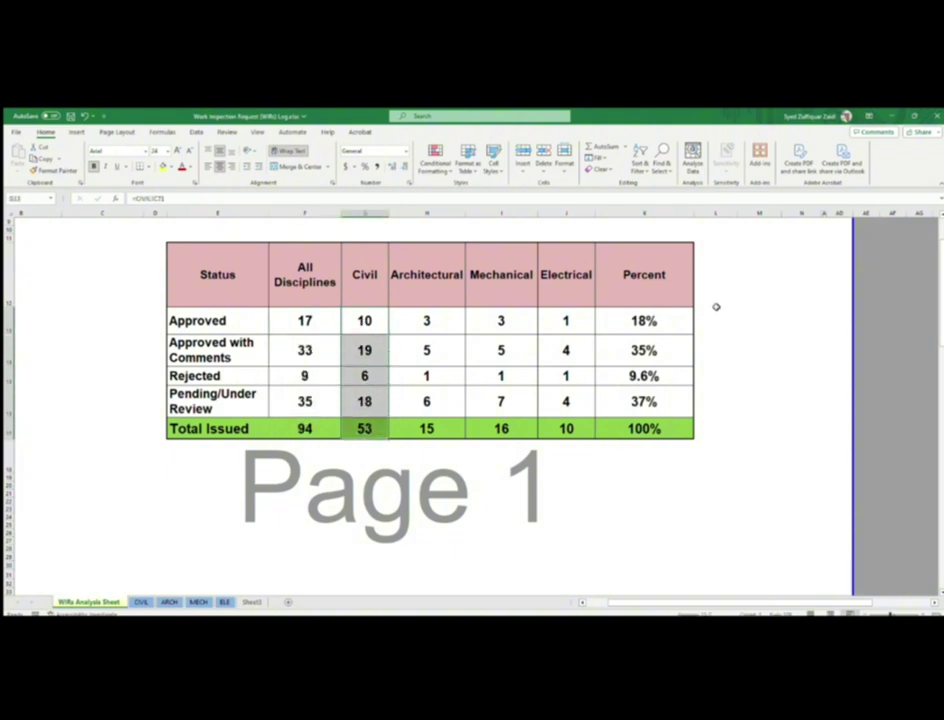
Step: Inspect the Percent formula of the Approved row and the cells it divides
{"action": "left_click", "coordinate": [660, 320]}
{"action": "double_click", "coordinate": [660, 320]}
{"action": "key", "text": "Return"}
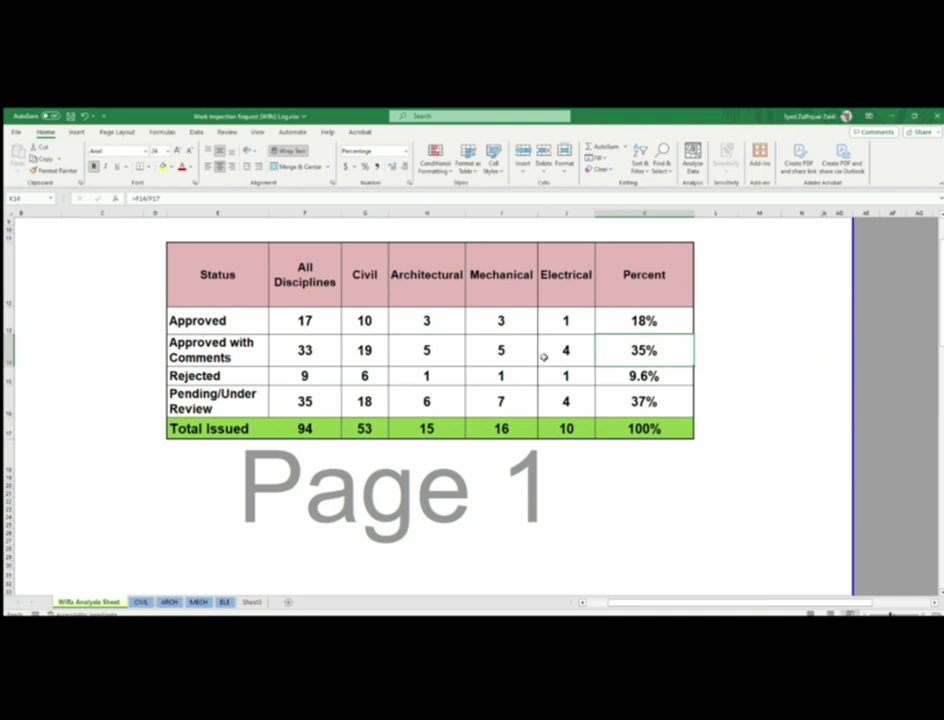
{"action": "double_click", "coordinate": [652, 320]}
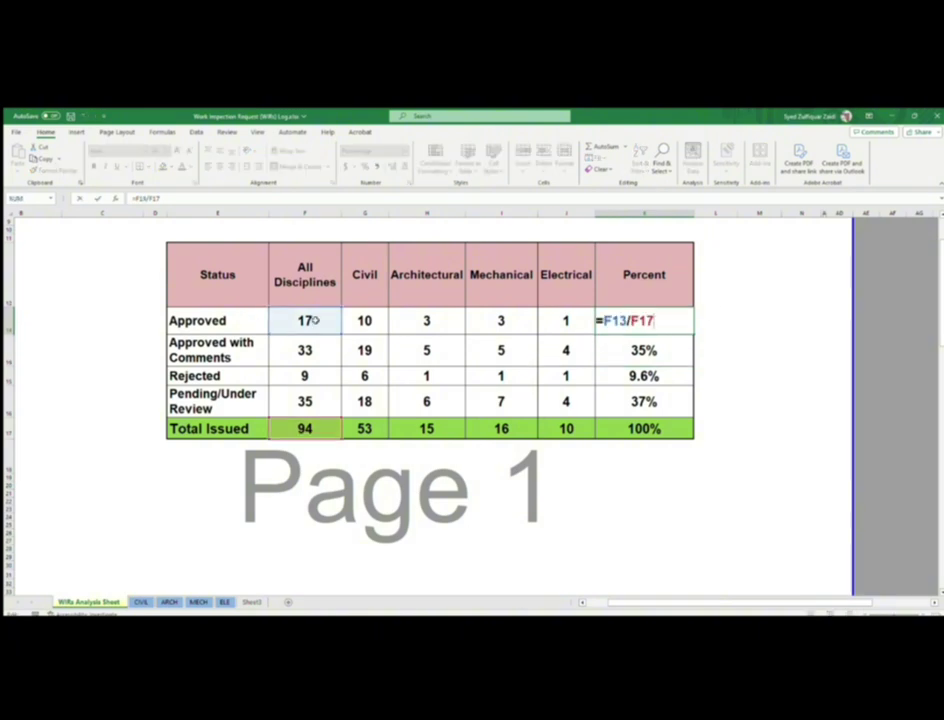
{"action": "key", "text": "Return"}
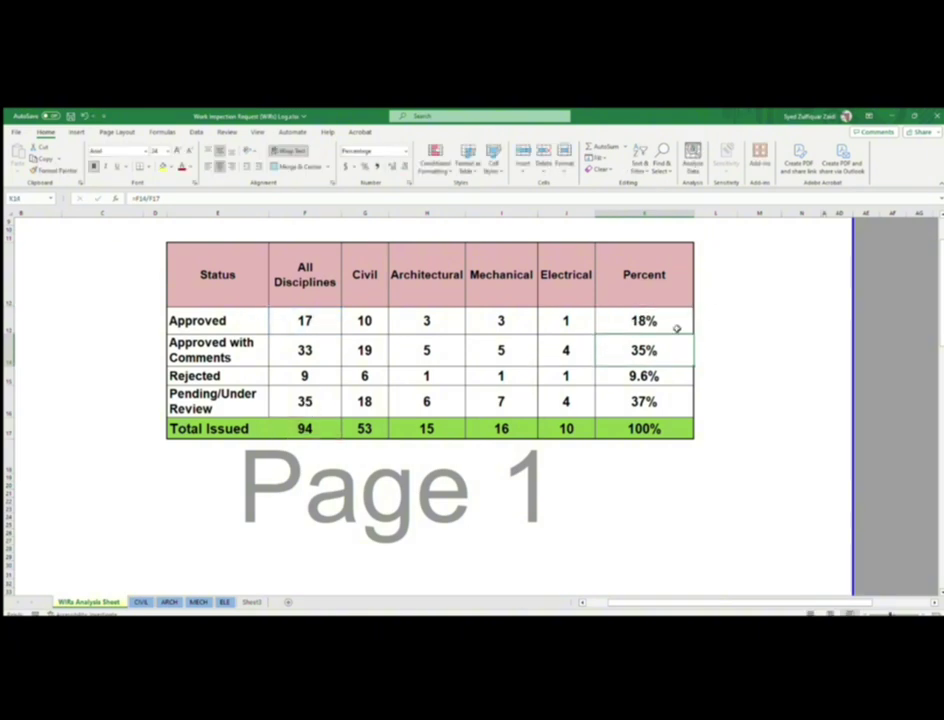
Step: Inspect the Percent formulas of the Approved with Comments, Rejected and Pending/Under Review rows
{"action": "double_click", "coordinate": [650, 350]}
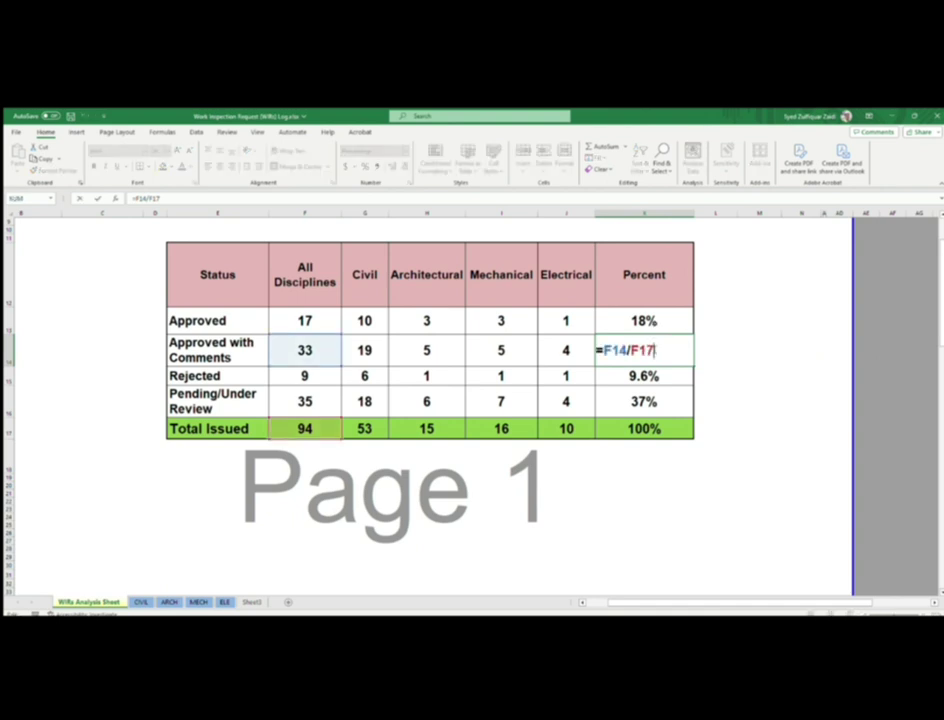
{"action": "key", "text": "Return"}
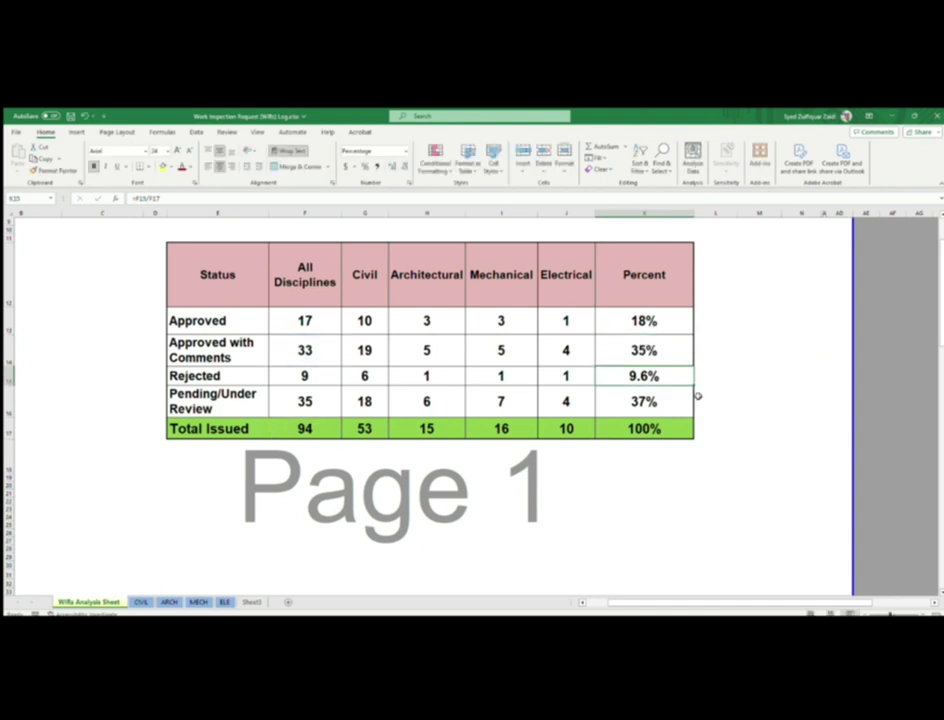
{"action": "double_click", "coordinate": [670, 379]}
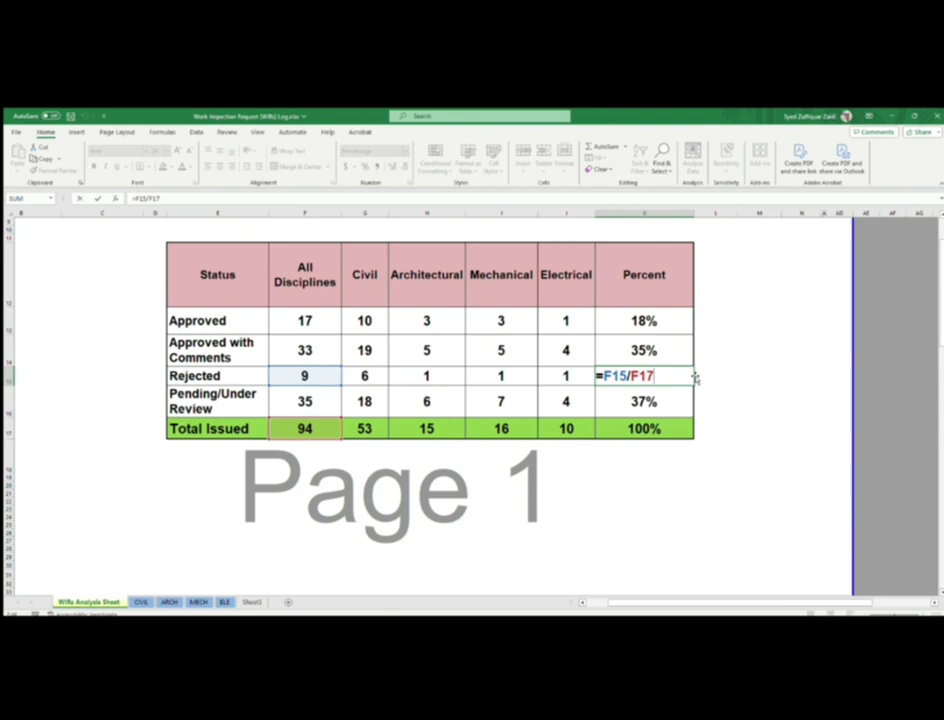
{"action": "key", "text": "Return"}
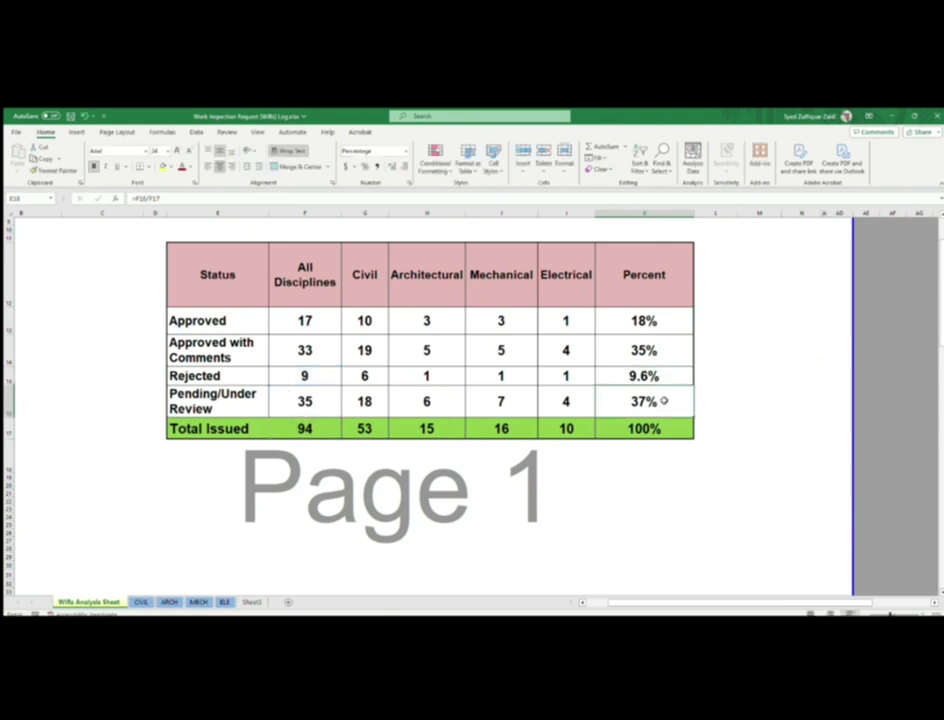
{"action": "double_click", "coordinate": [665, 400]}
{"action": "key", "text": "Return"}
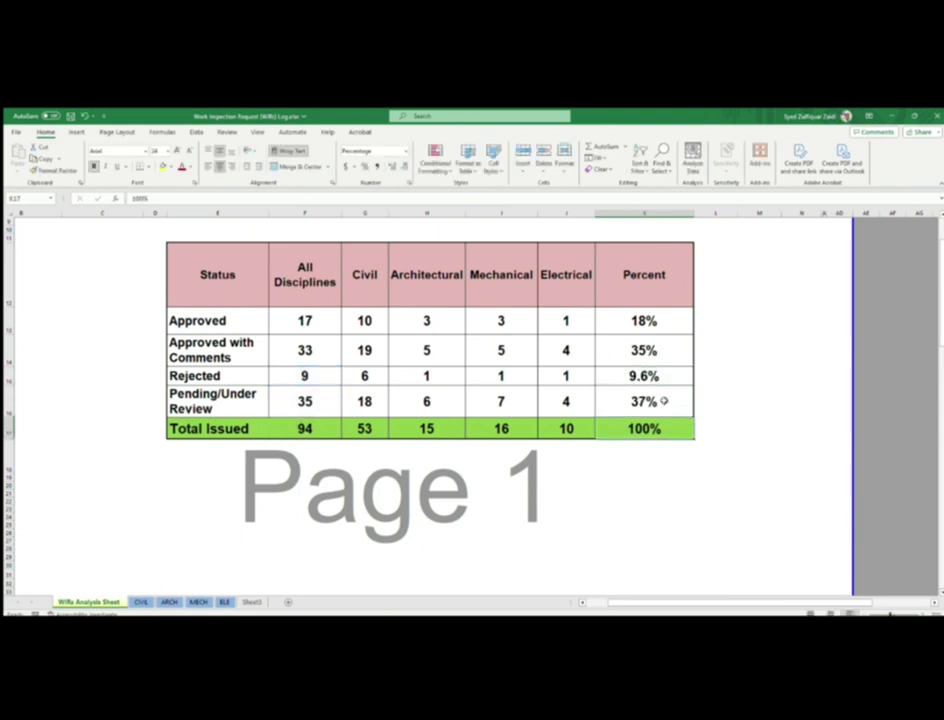